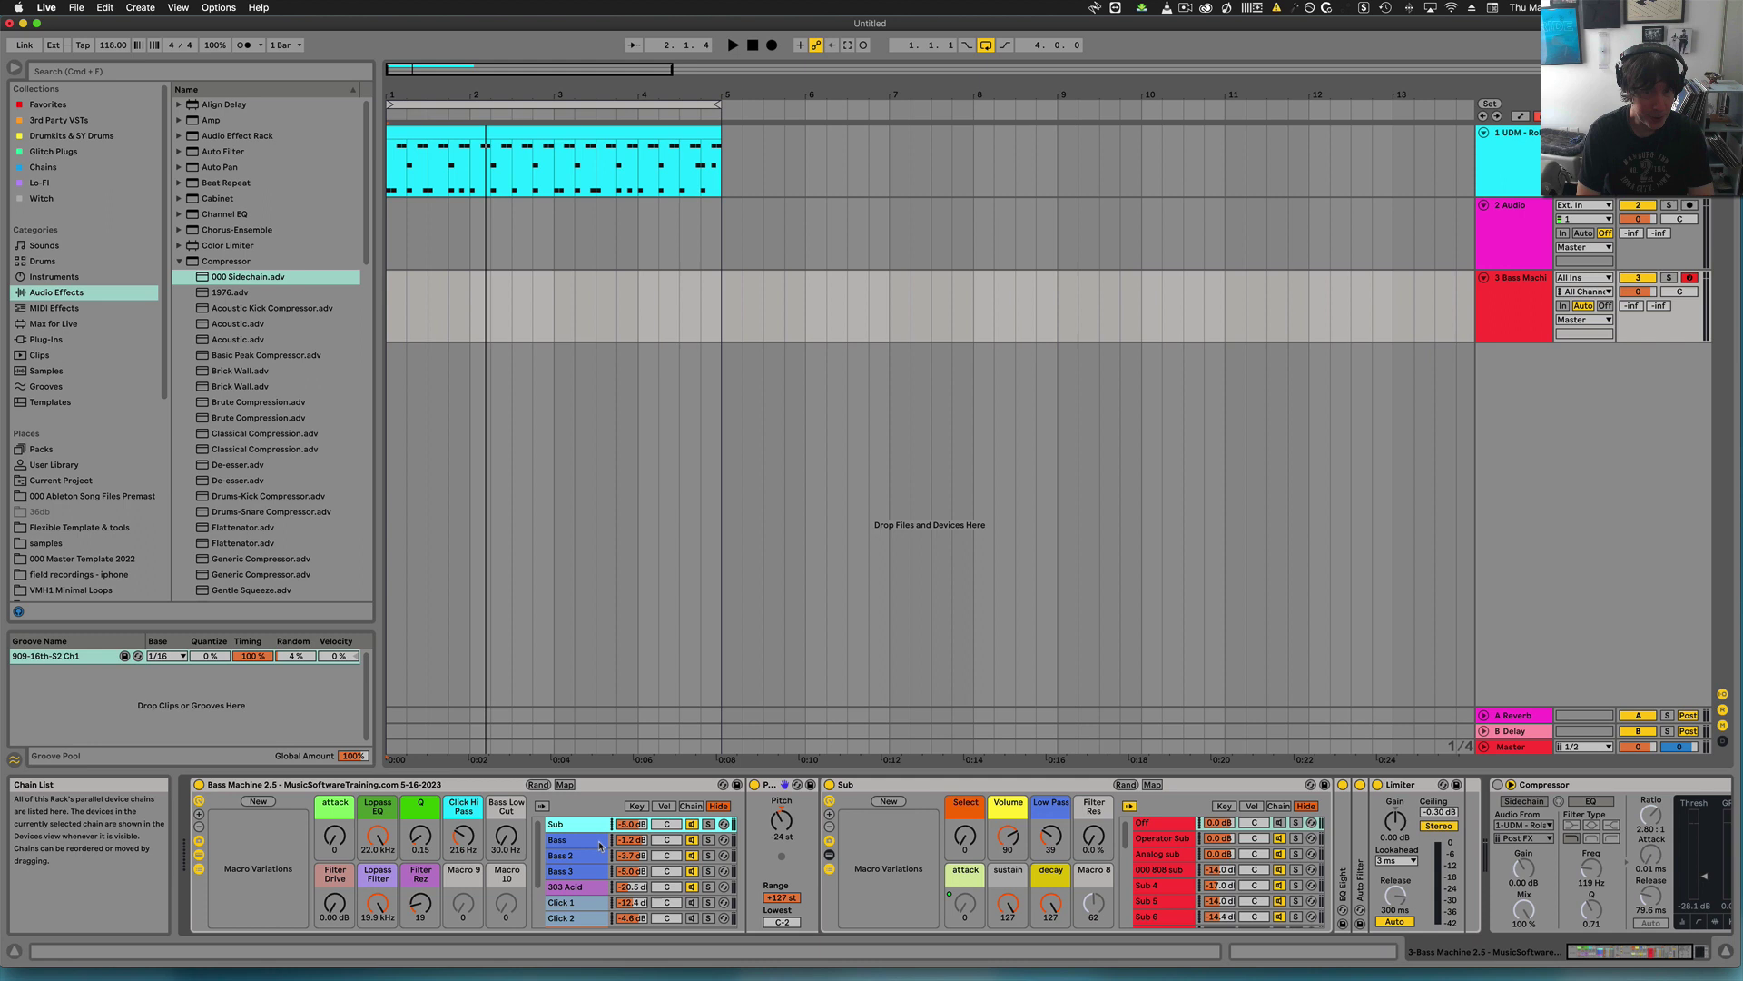
Step: Look through the Bass, Bass 2, Bass 3 and 303 Acid chains of the Bass Machine rack, including their devices
click(586, 838)
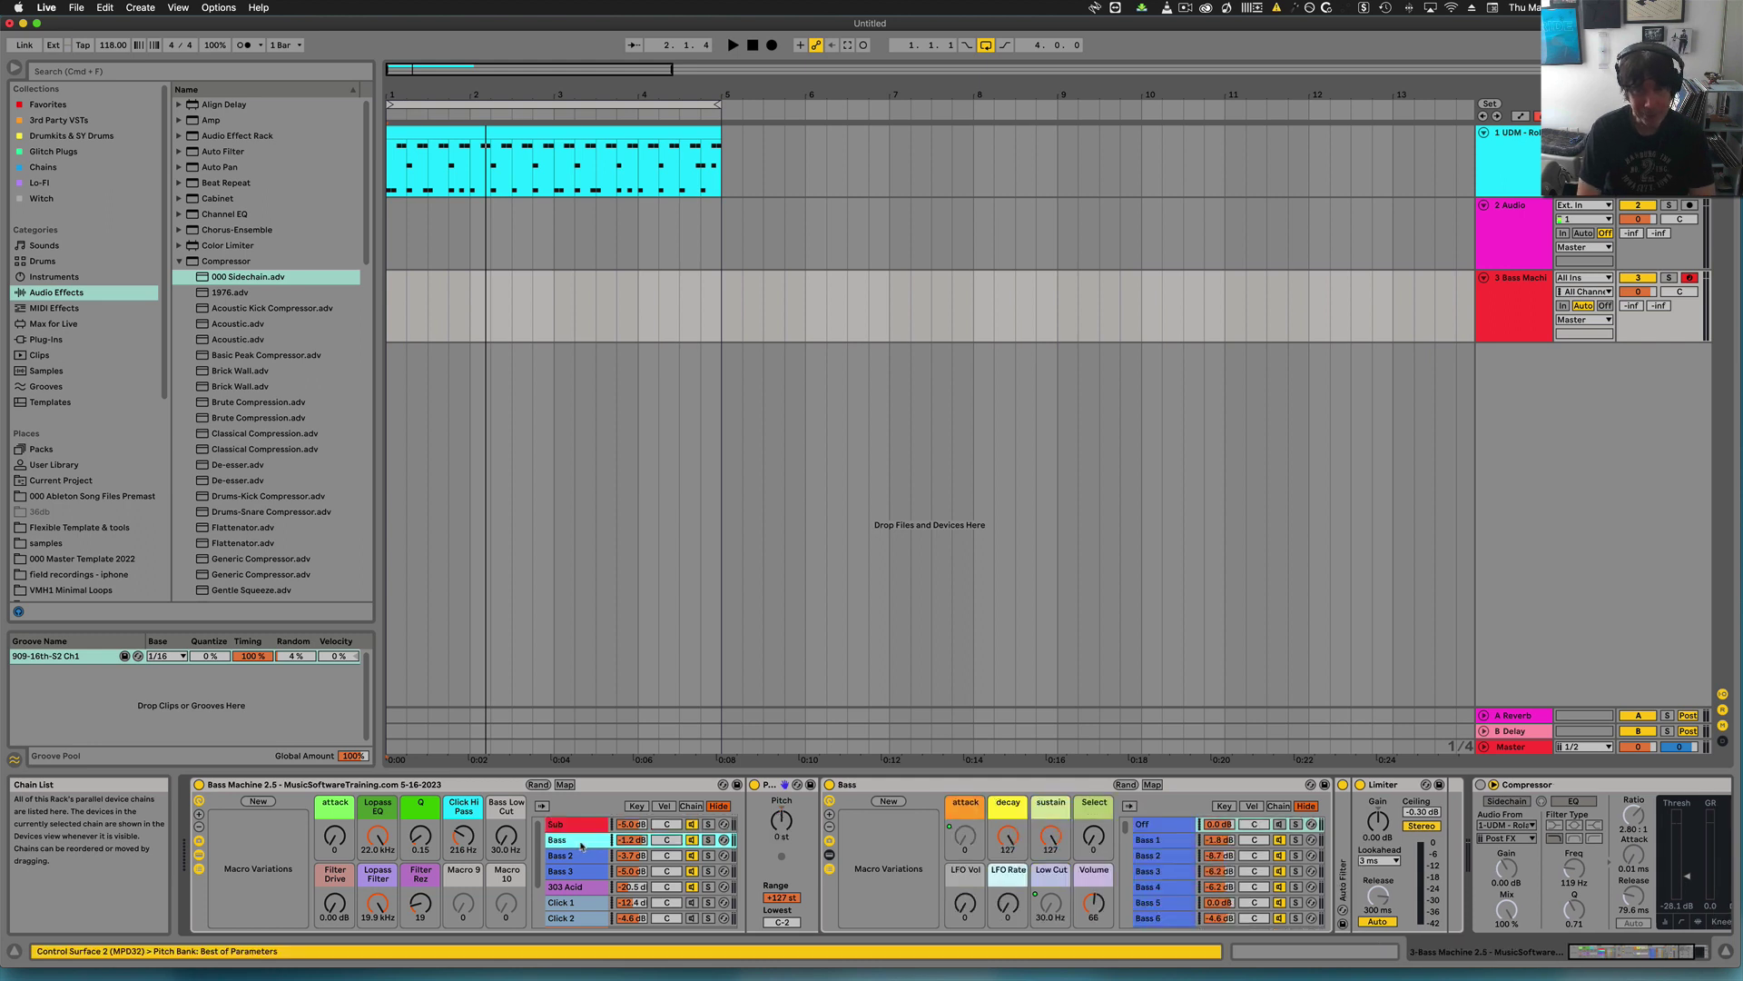
scroll(579, 872, down, 3)
scroll(571, 871, up, 4)
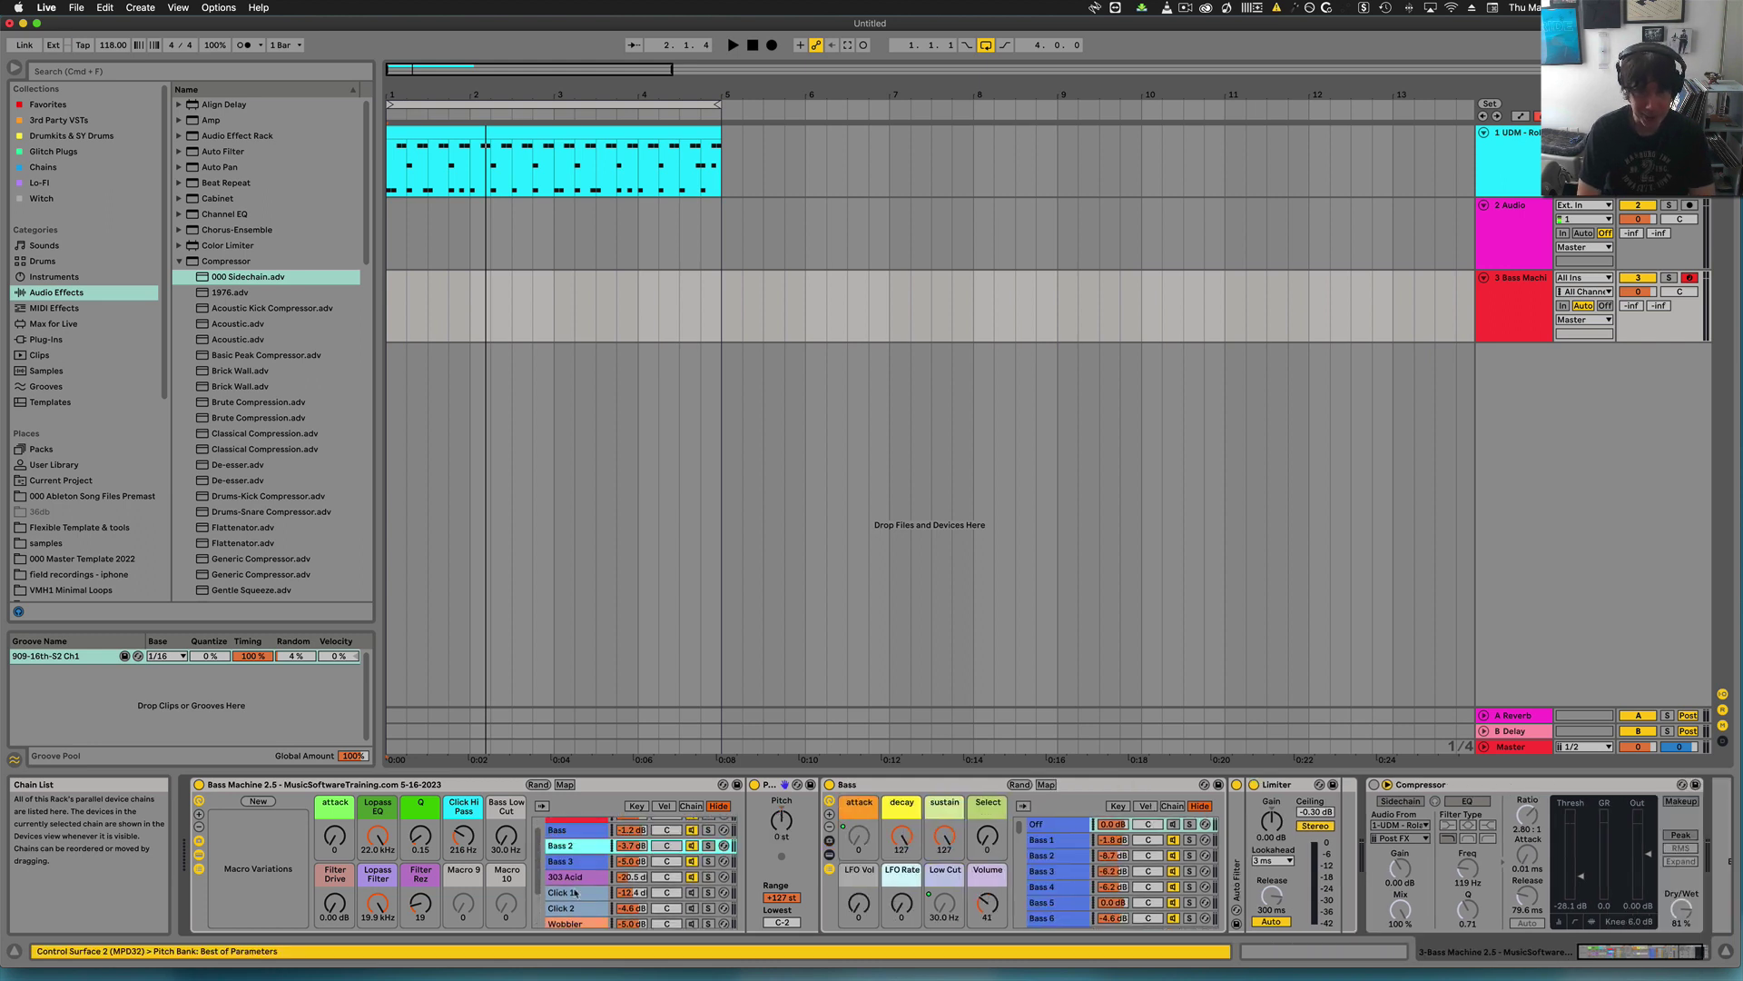
click(573, 825)
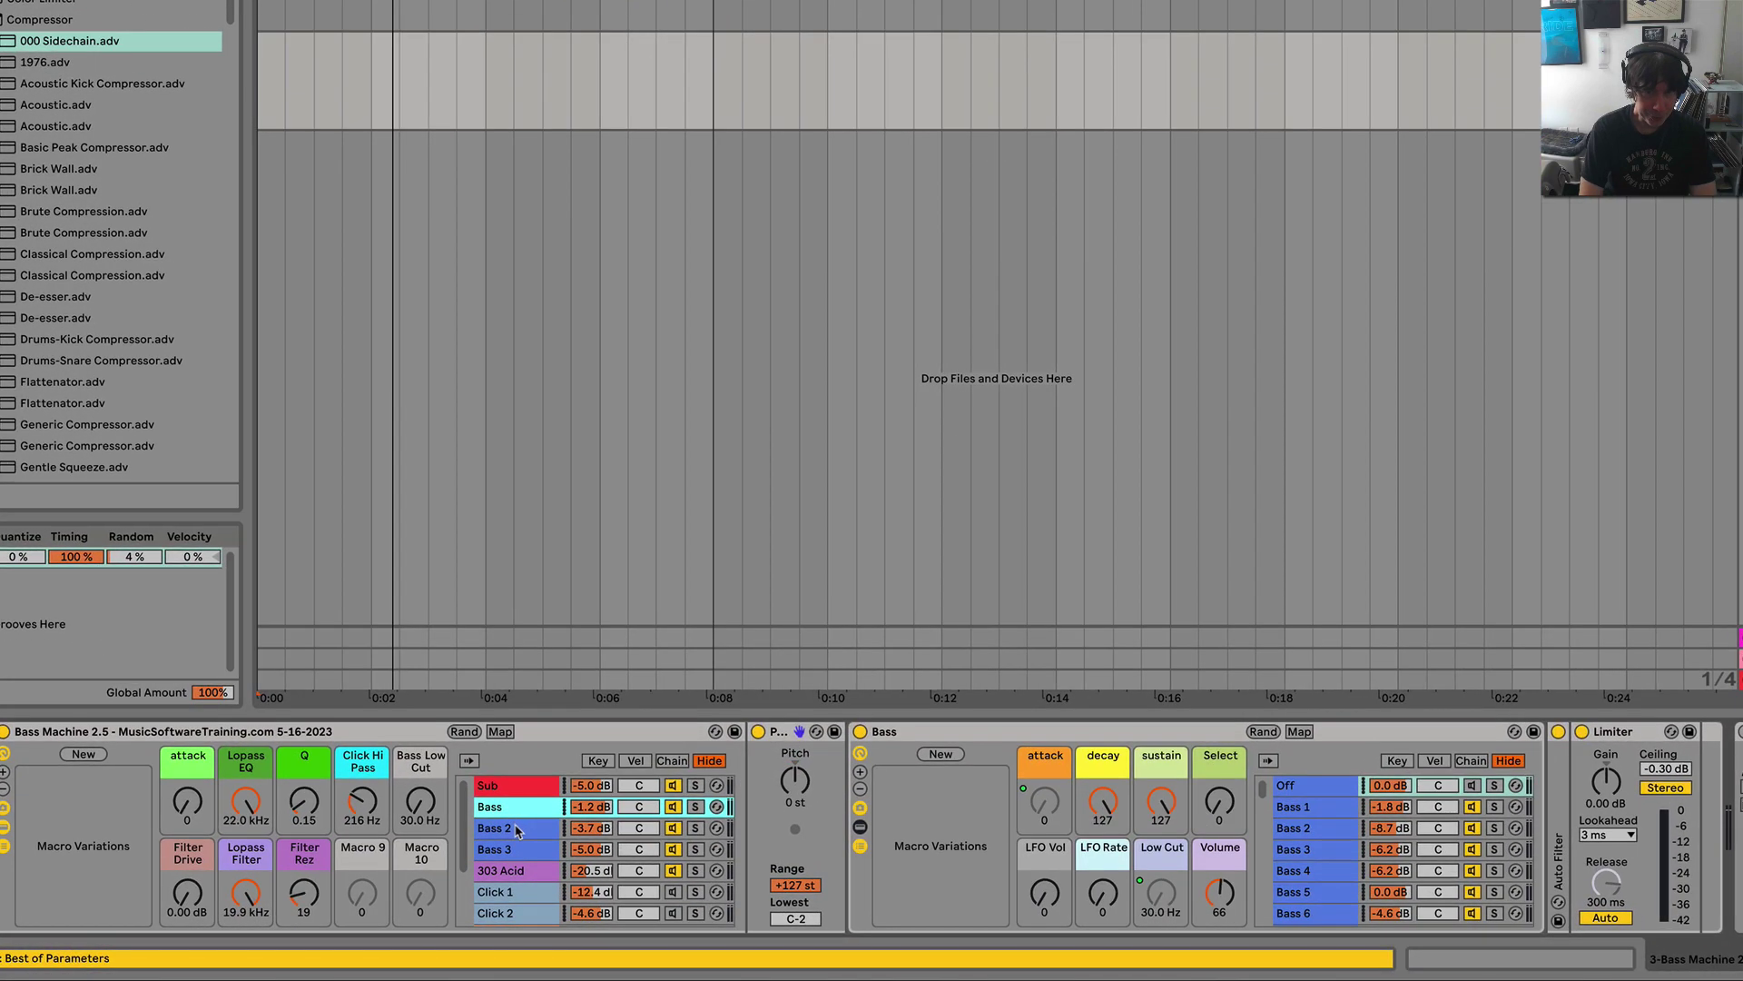
click(582, 854)
click(585, 871)
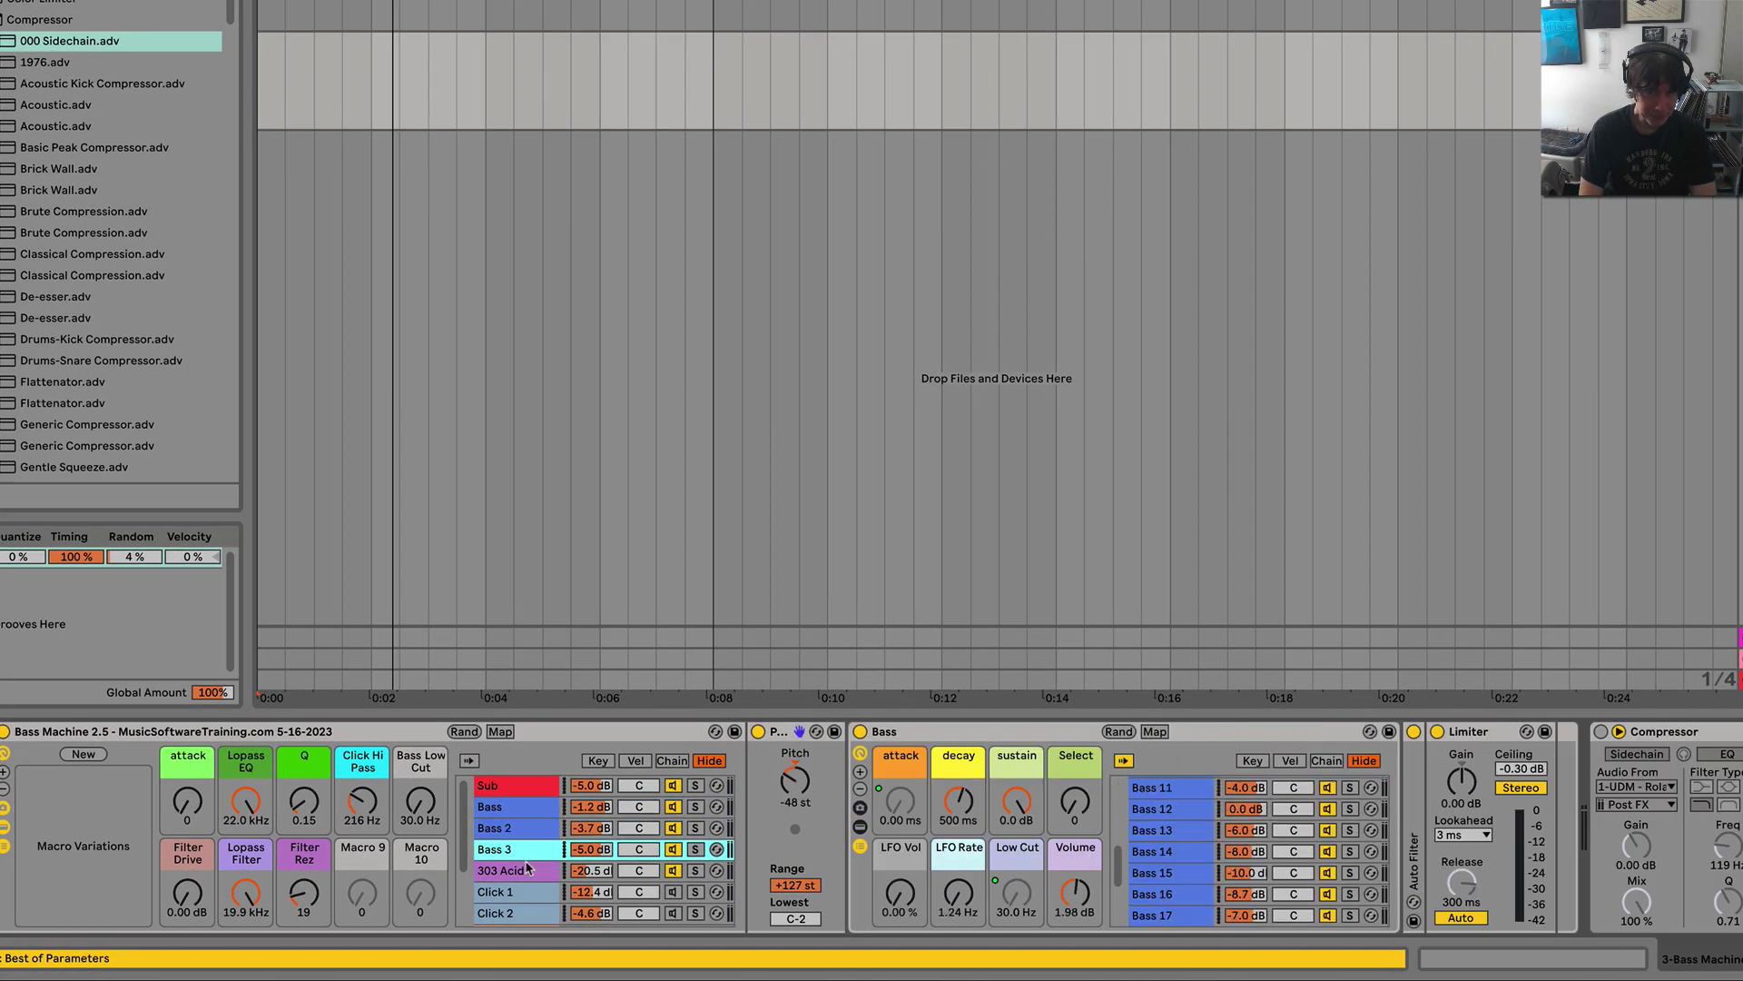
click(527, 869)
scroll(525, 849, down, 2)
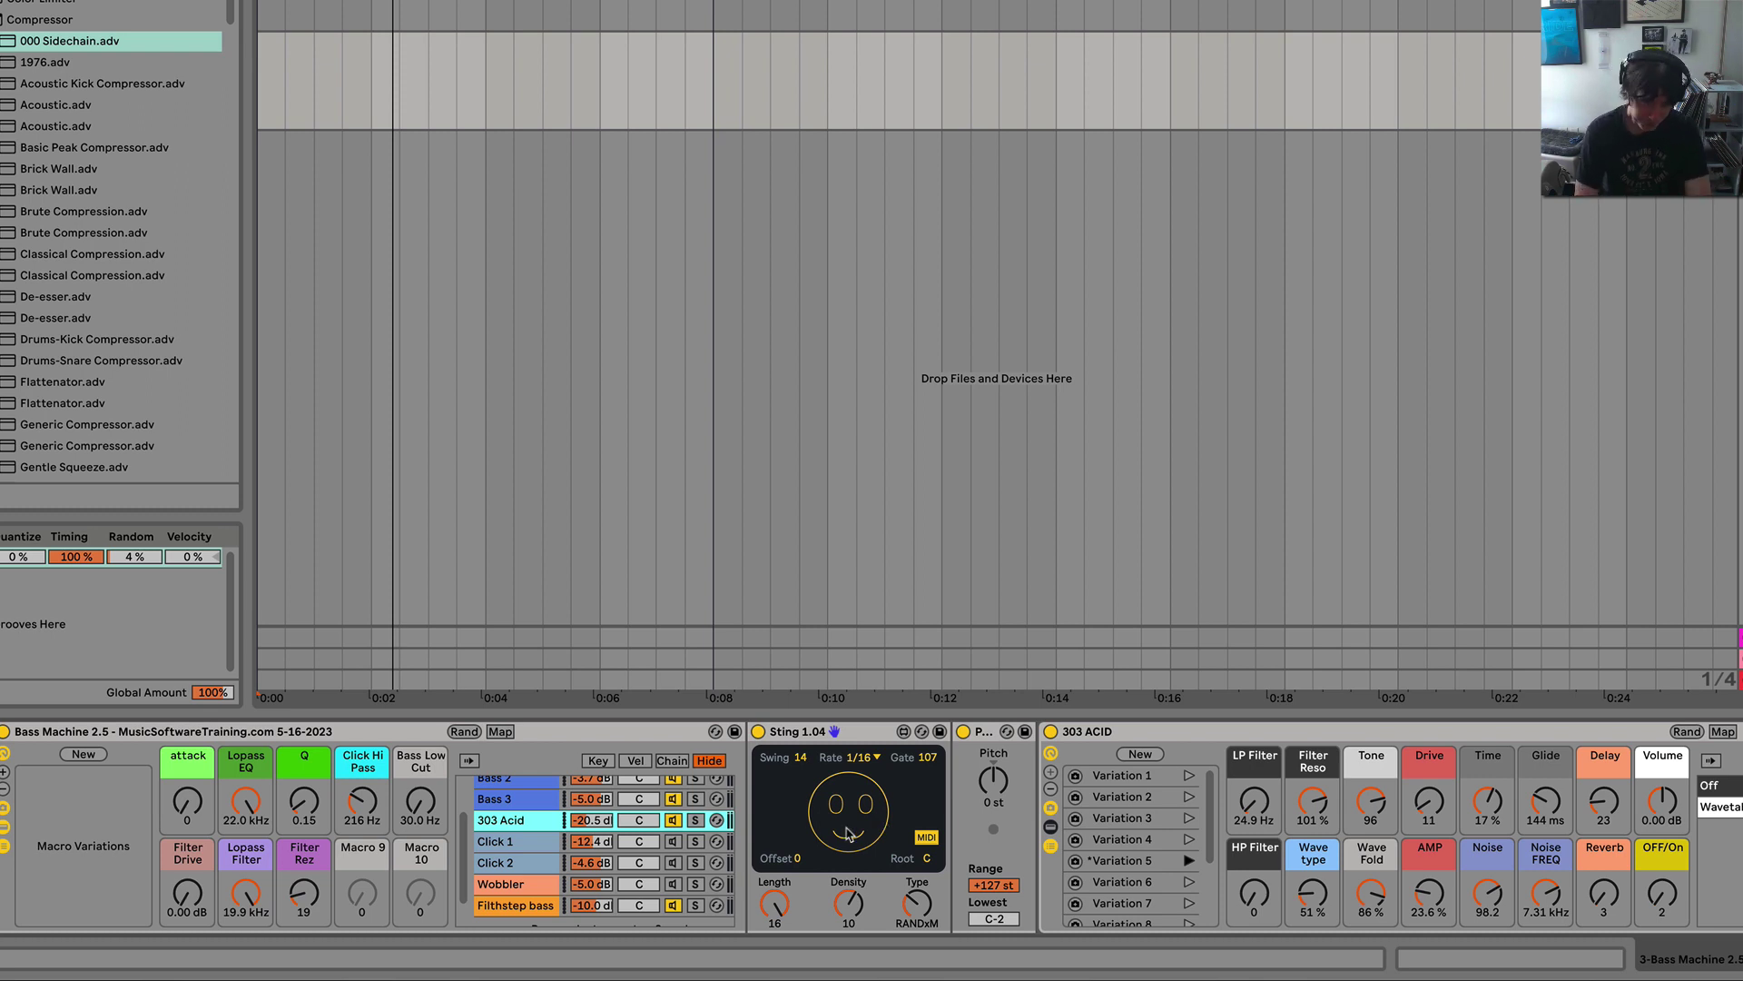
Step: Look through the Click 1, Click 2, Wobbler and Filthstep bass chains and the devices they contain
click(498, 844)
click(511, 862)
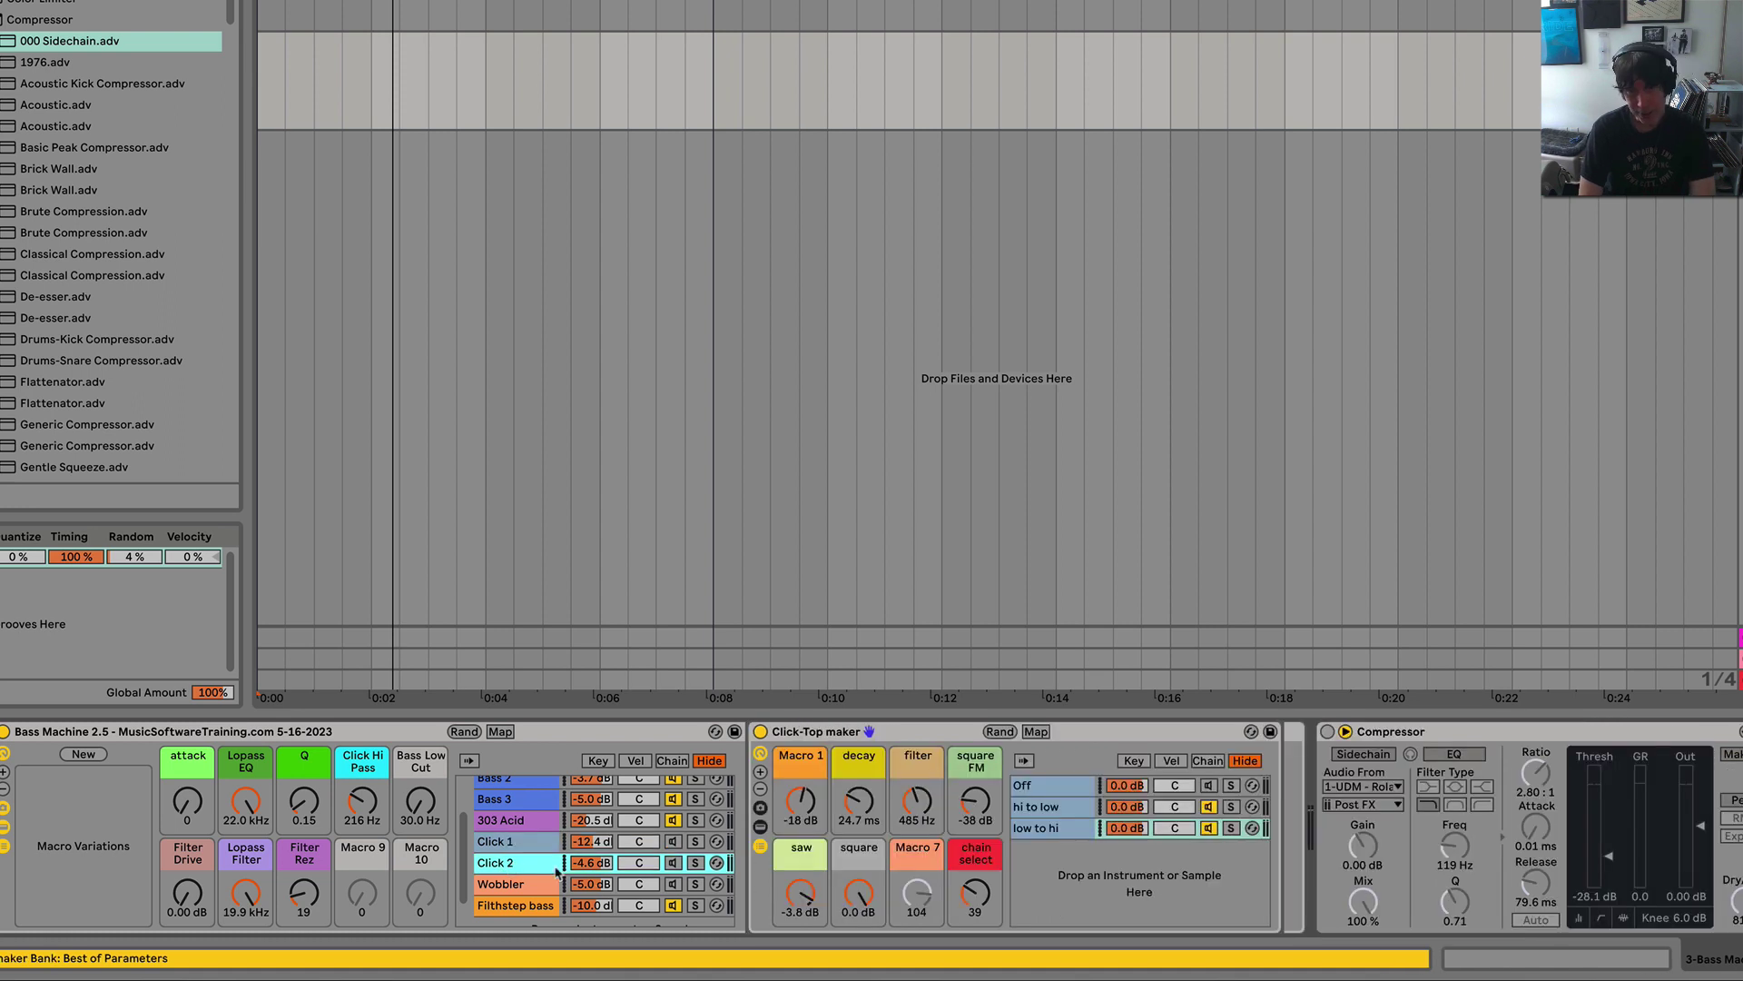
click(500, 845)
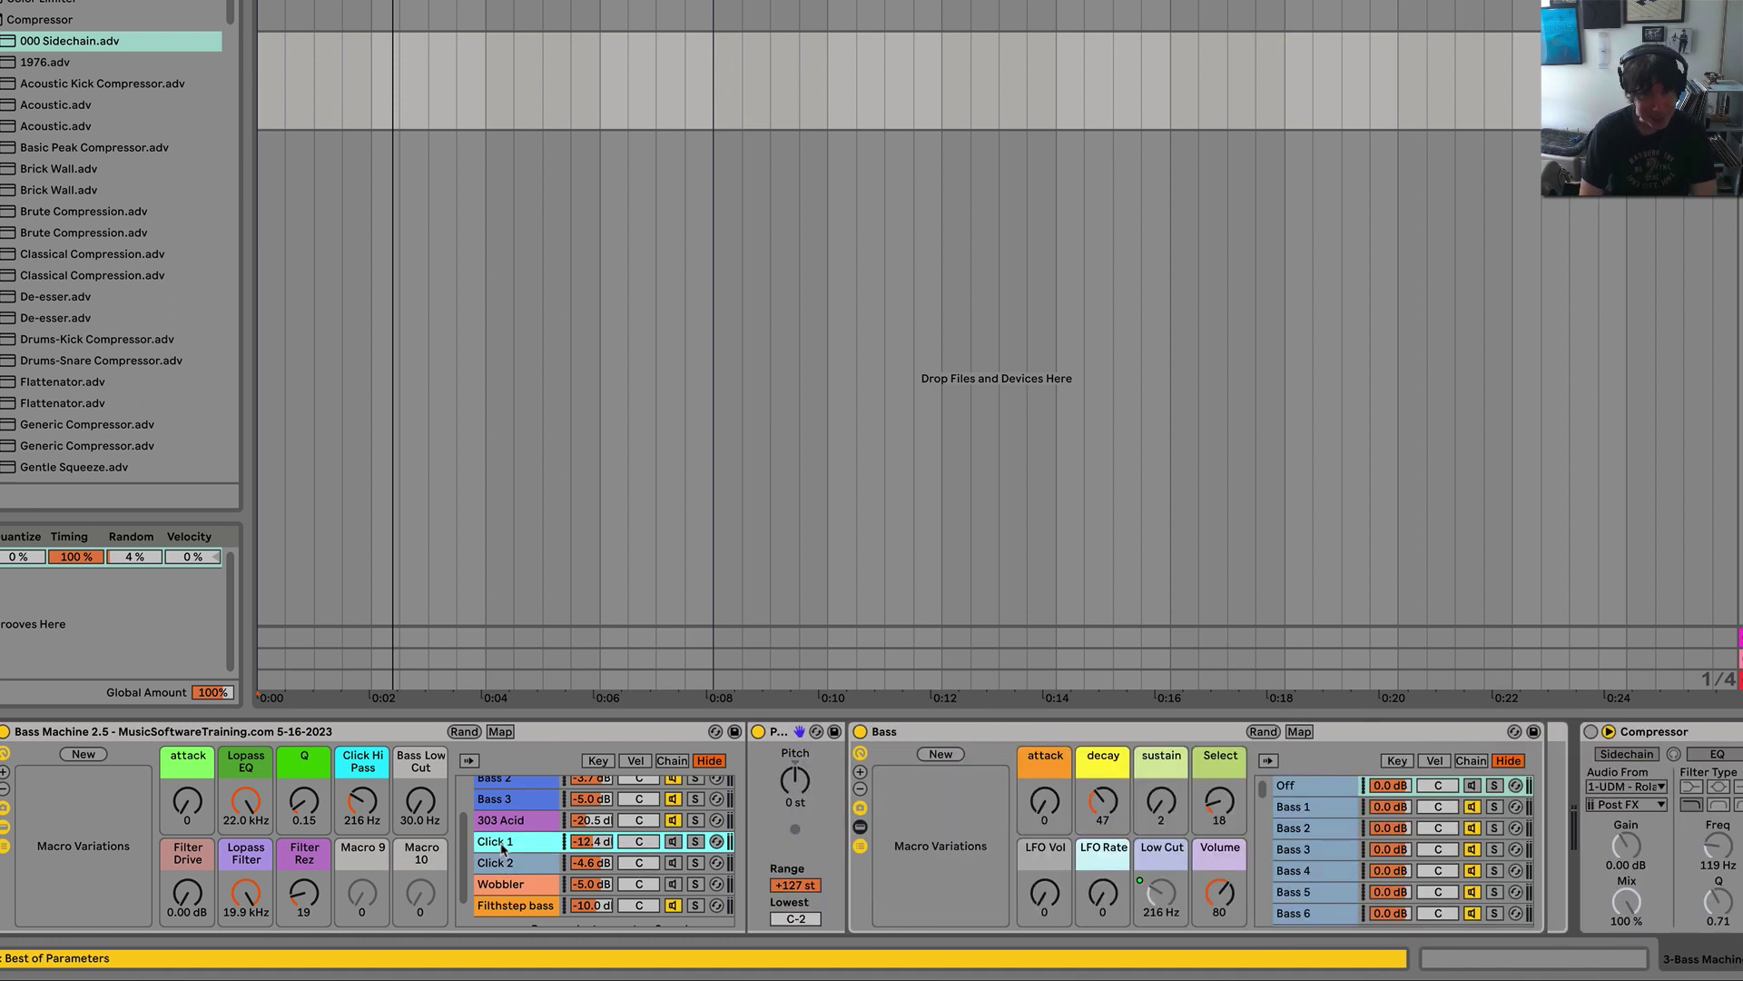
click(514, 888)
click(523, 906)
click(523, 886)
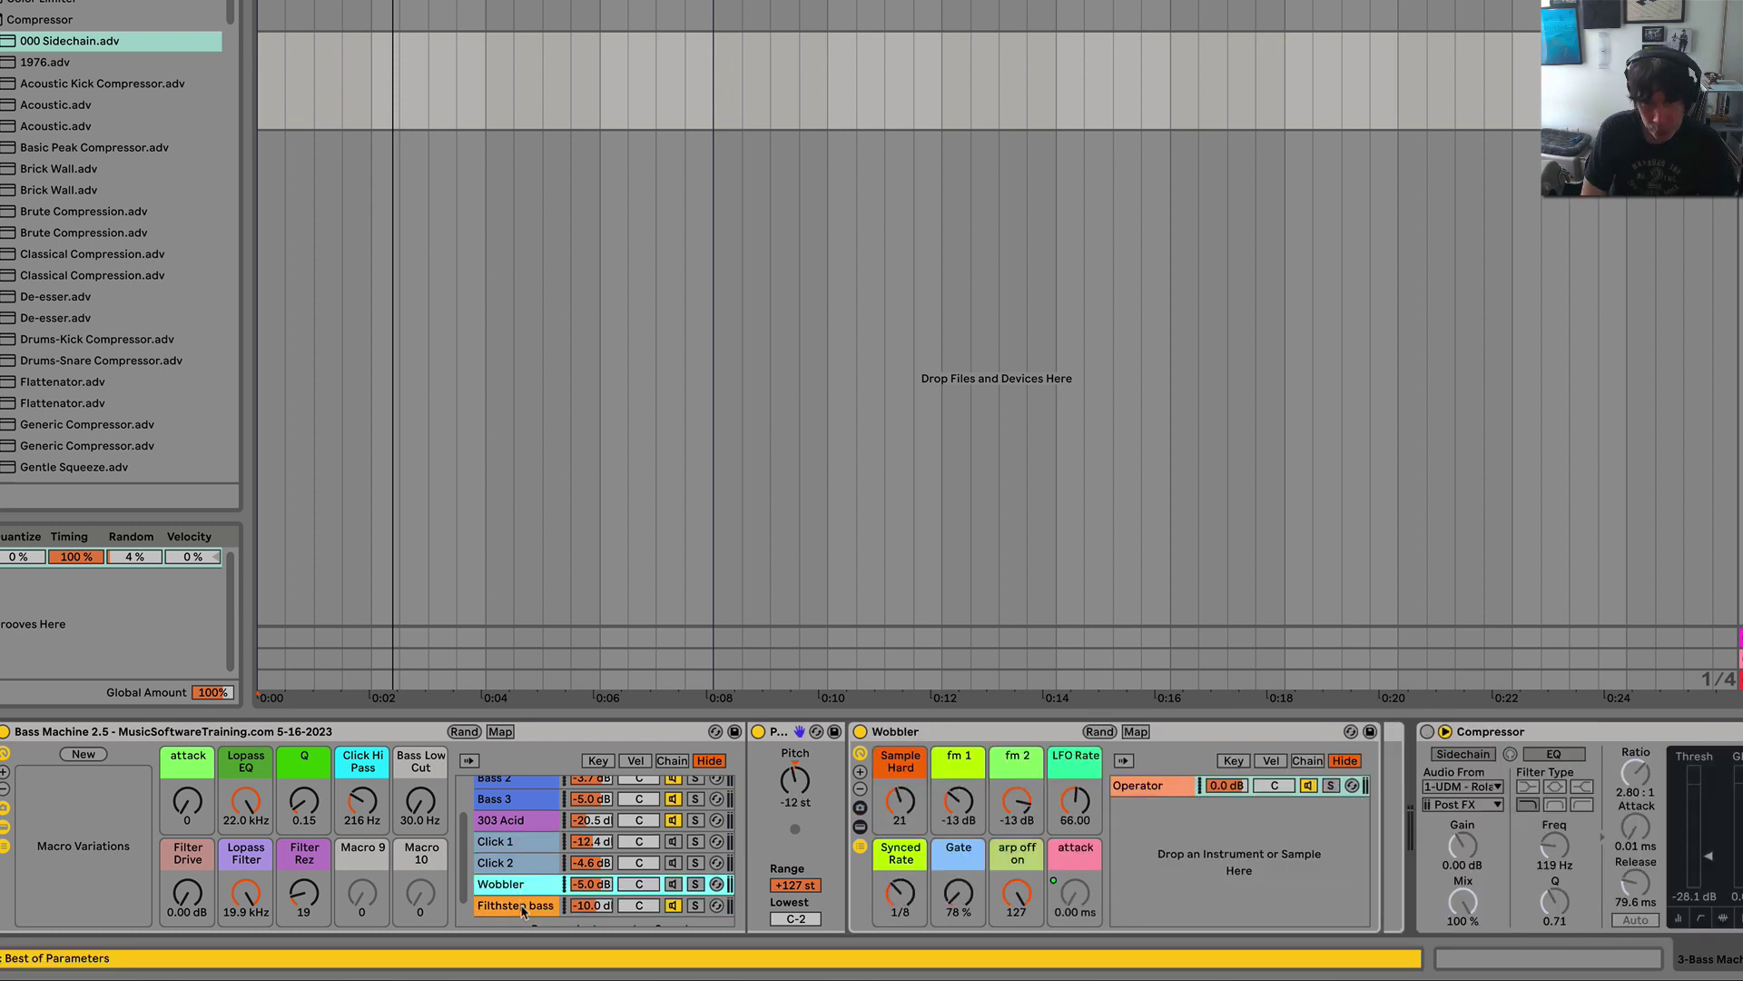
click(523, 906)
click(513, 886)
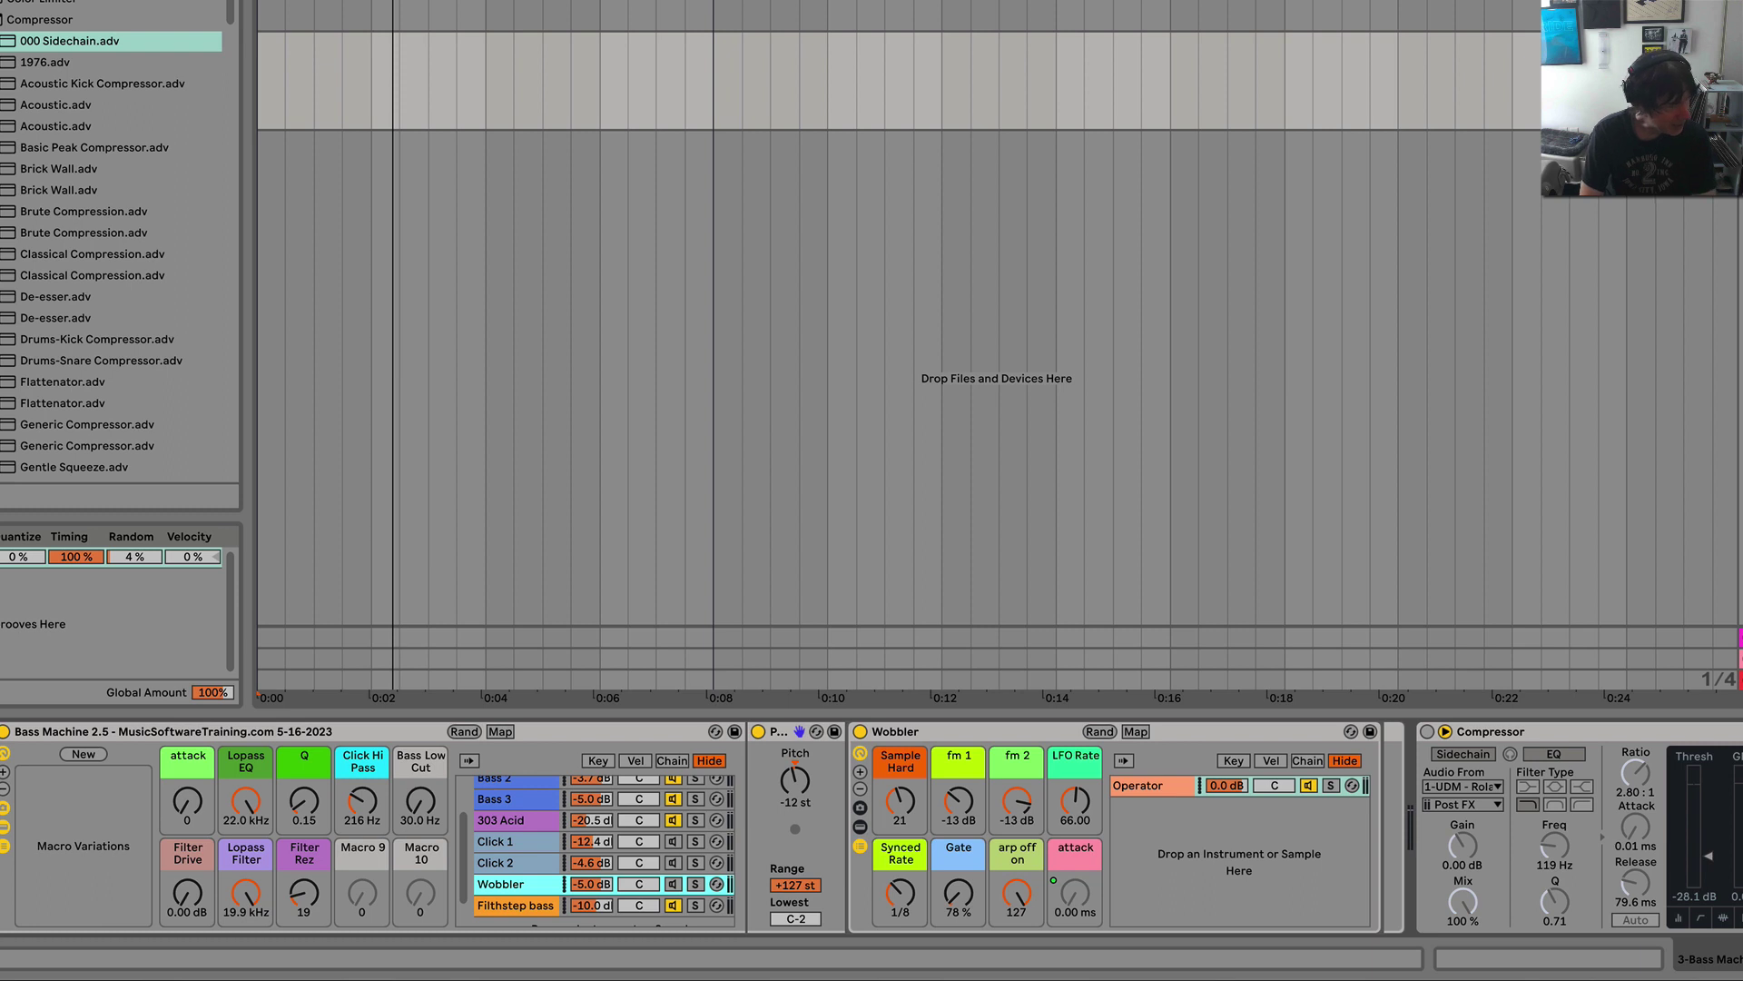
scroll(517, 858, up, 3)
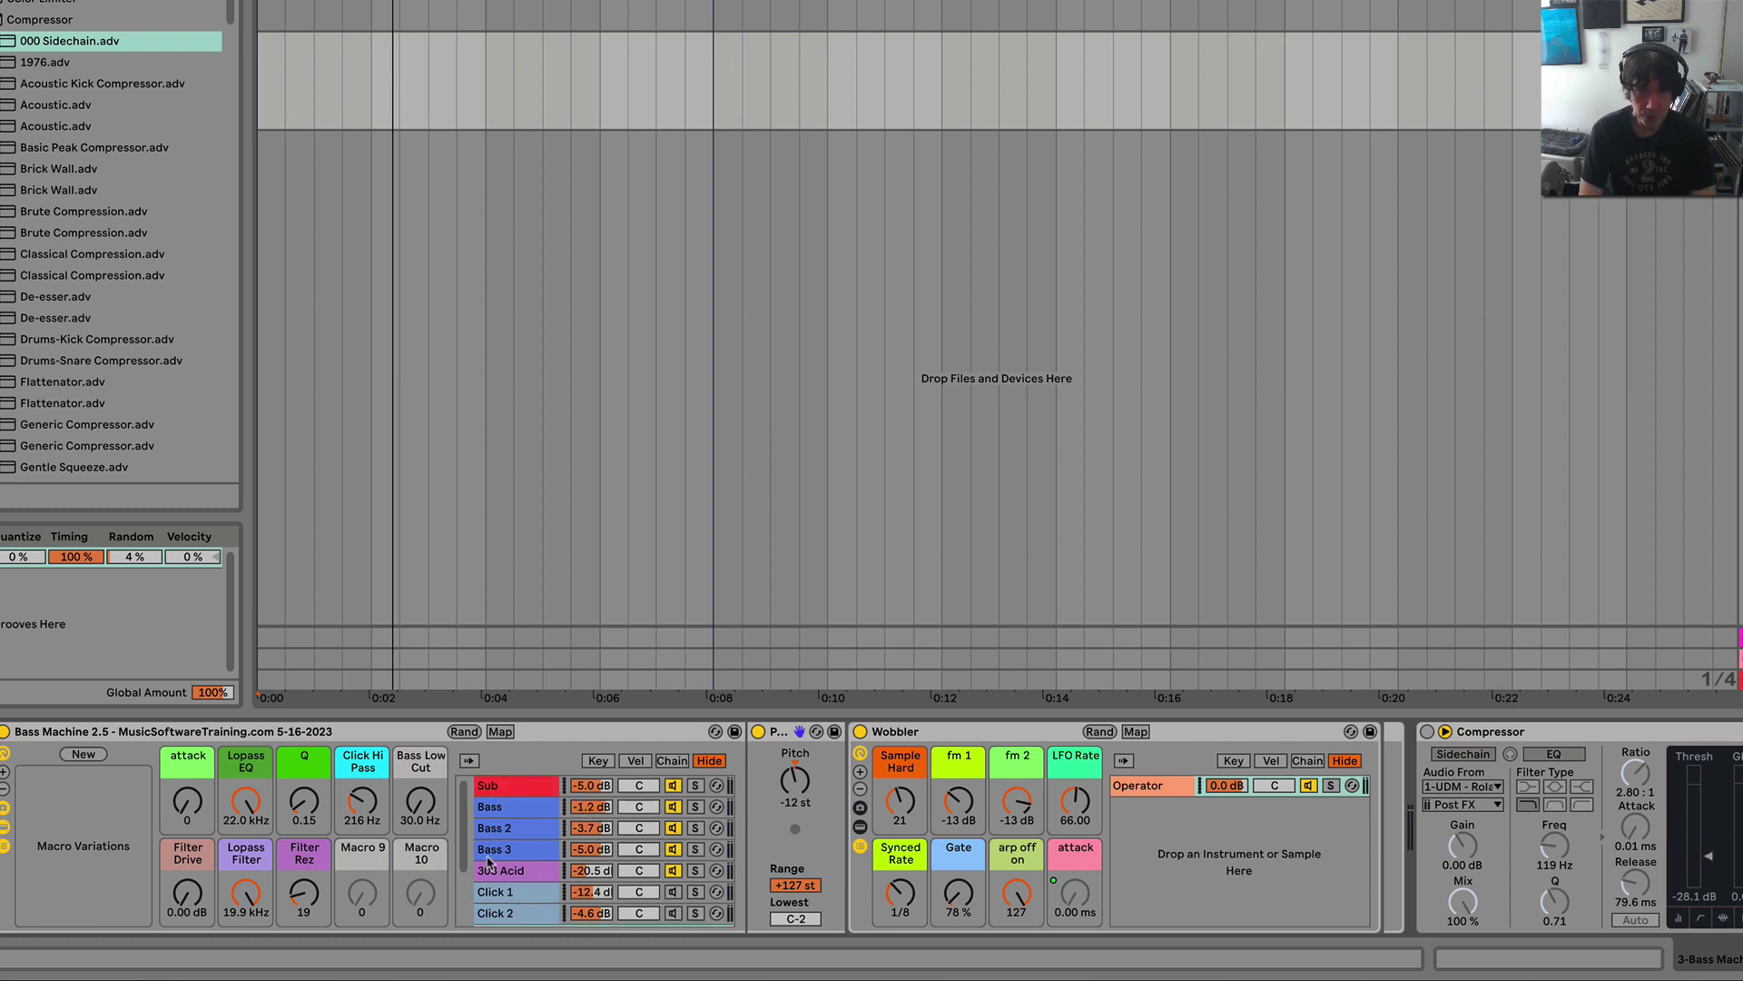
Step: Review the rack's chain list from Sub through Filthstep bass and bring up the Sub chain's devices
click(506, 790)
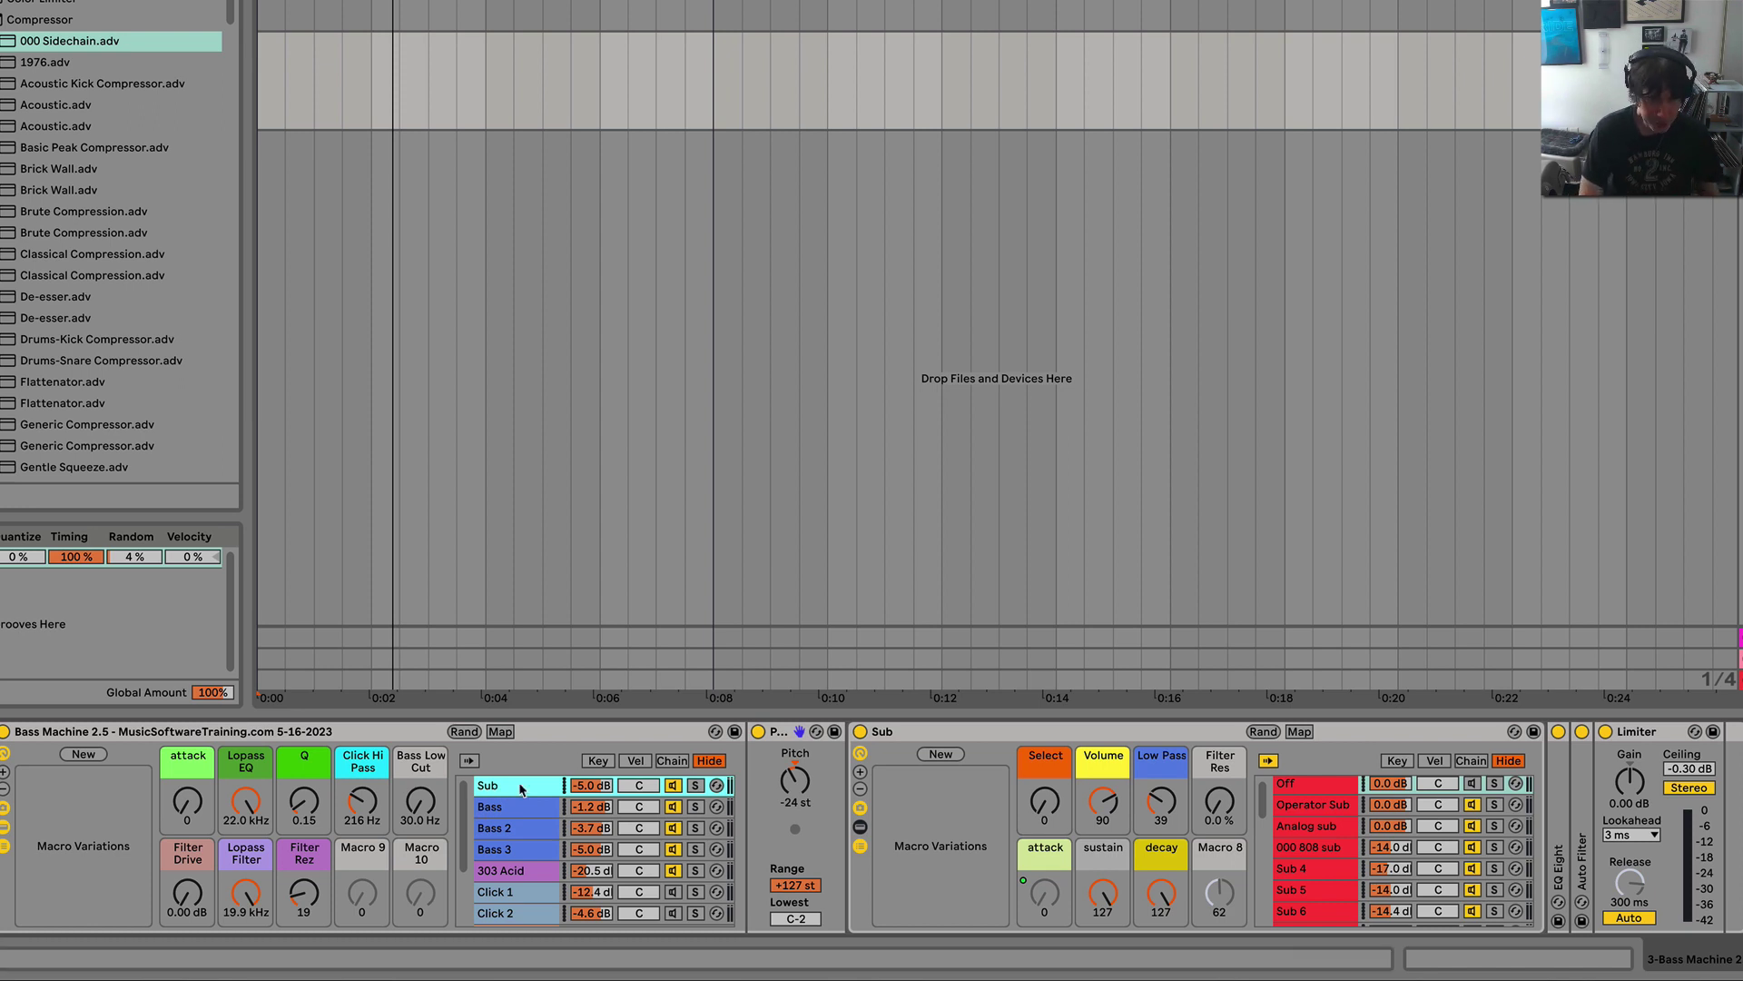
scroll(516, 846, down, 5)
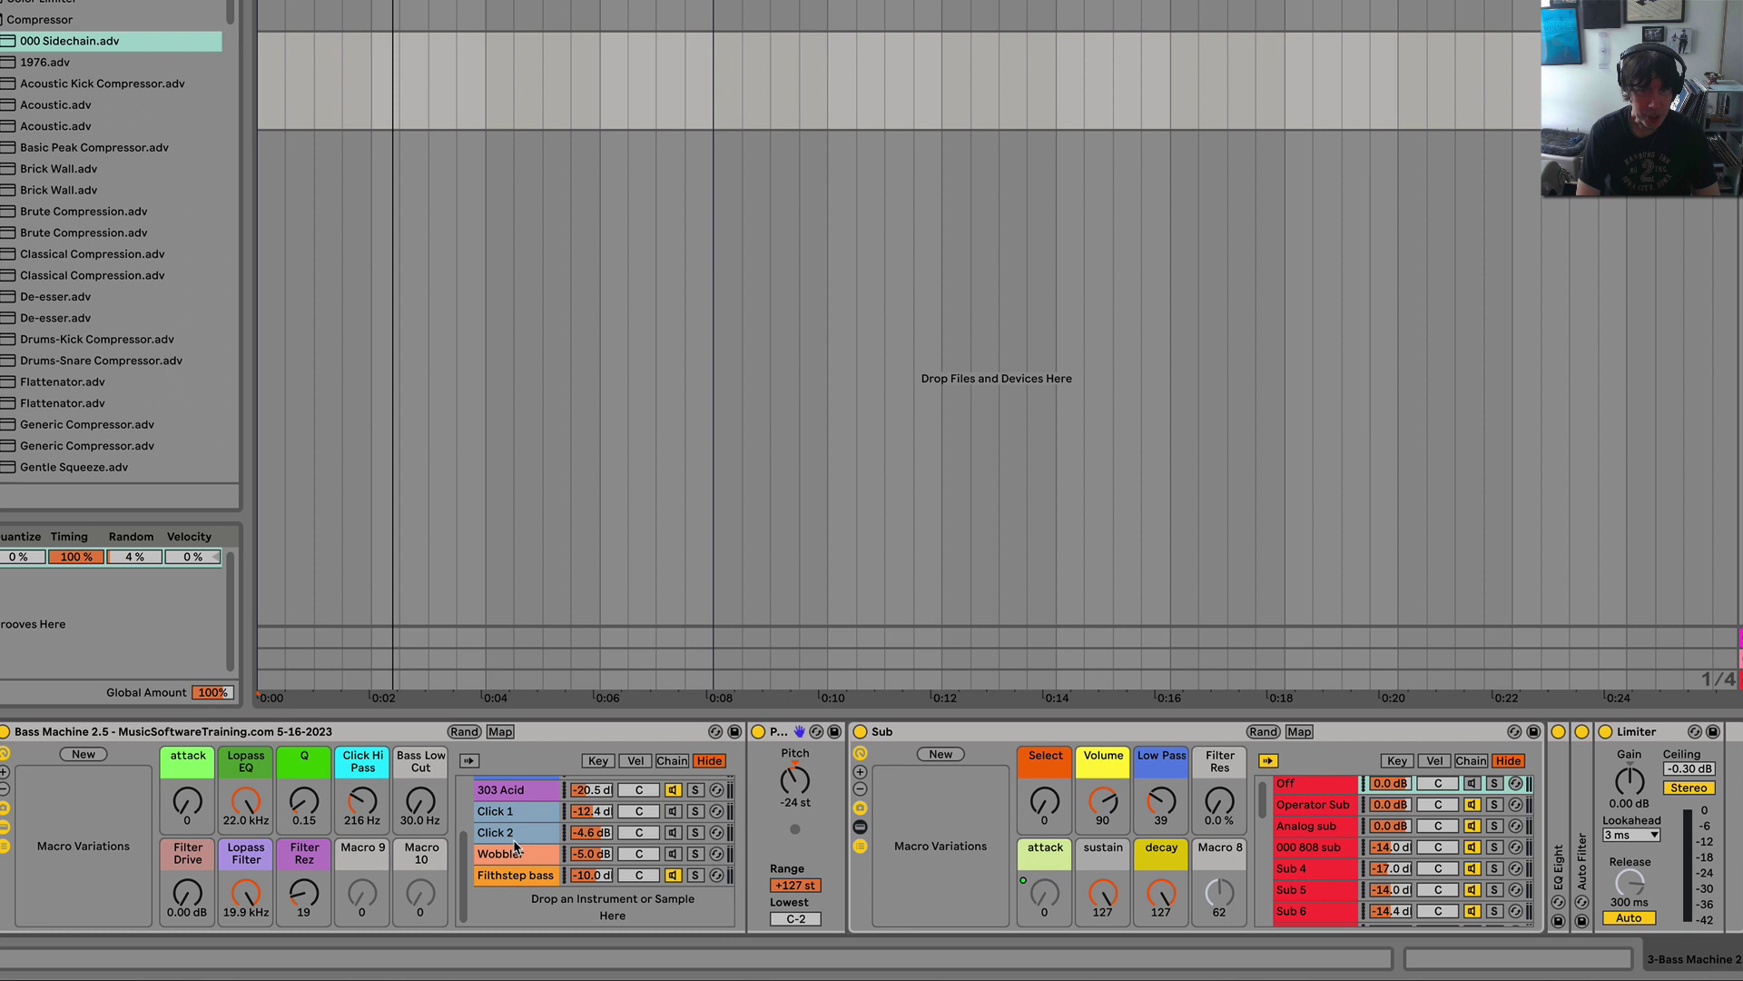
scroll(519, 847, up, 5)
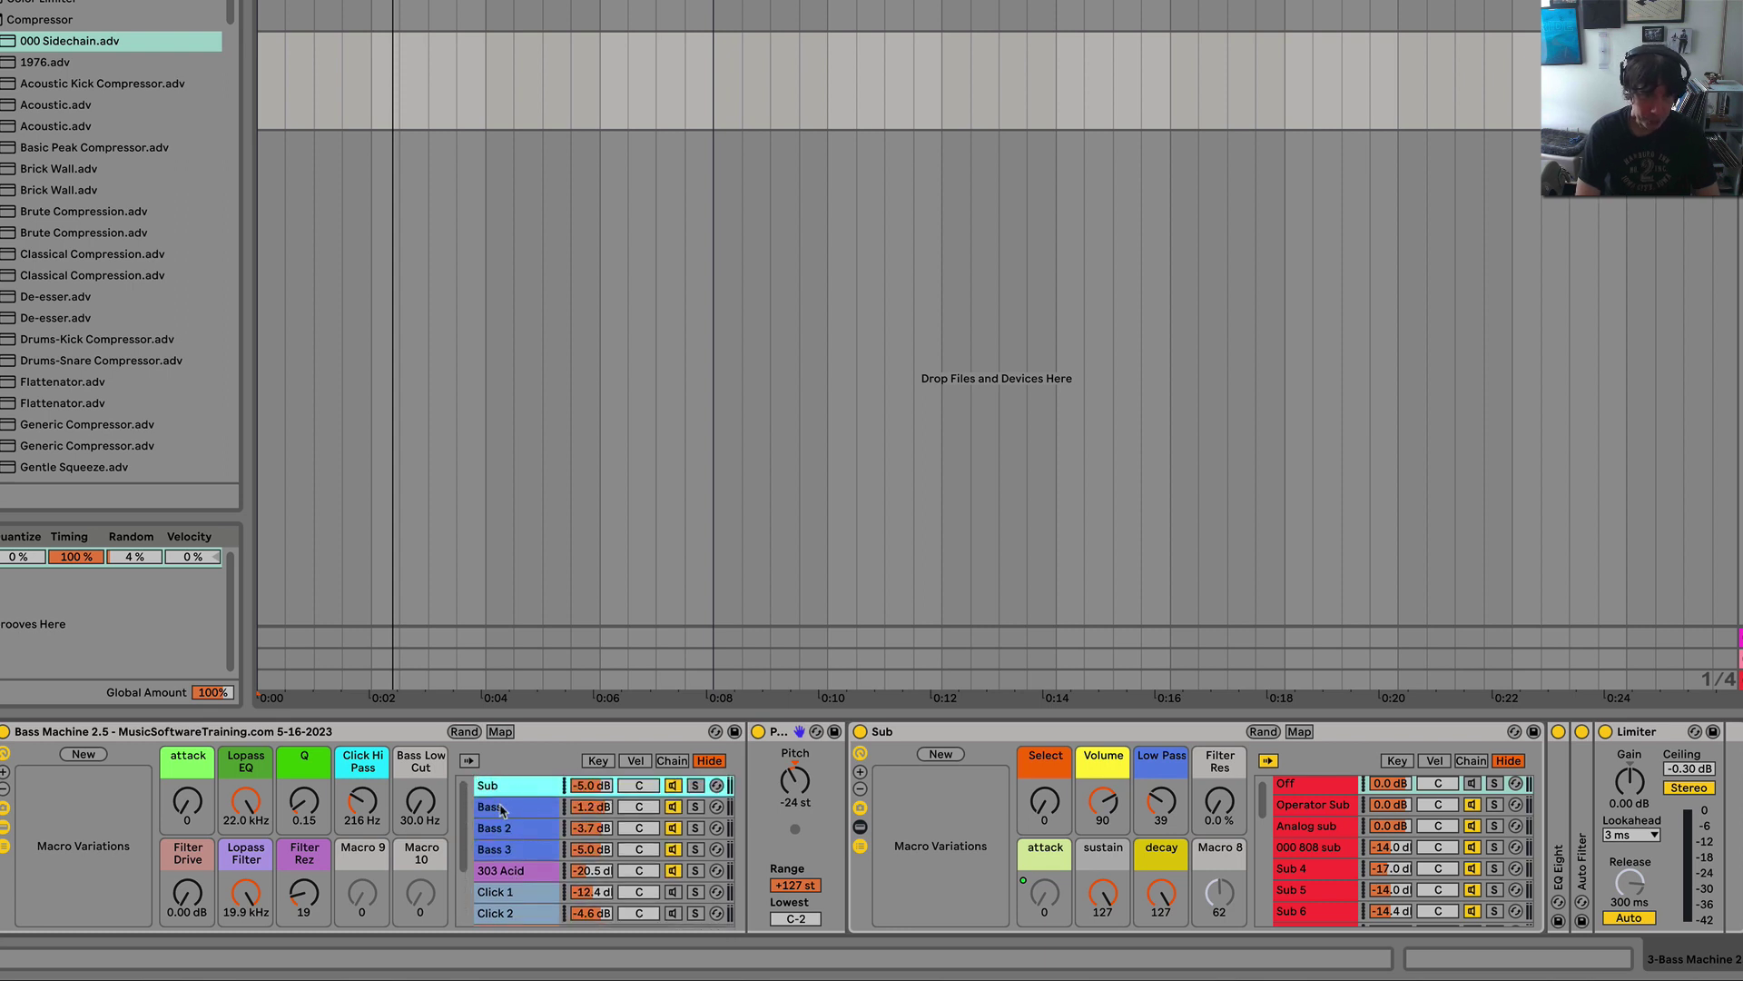
click(505, 810)
click(511, 785)
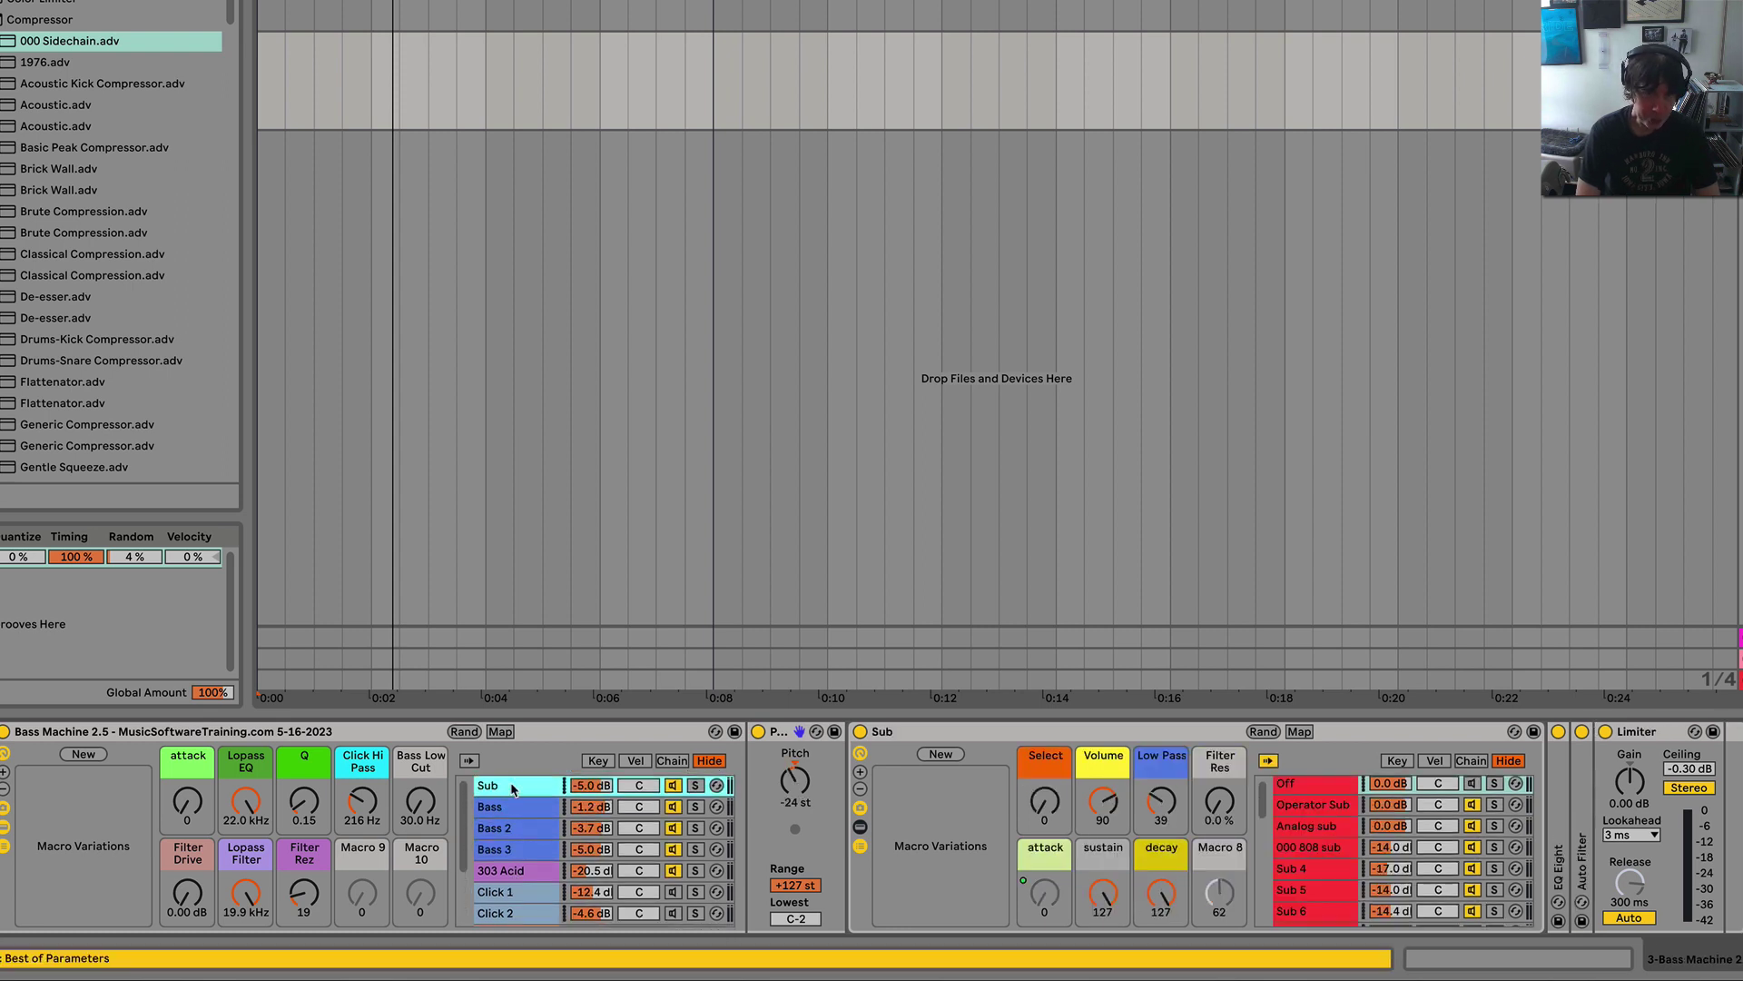
Step: Raise the Sub rack's Select macro through Operator Sub and Analog sub to 19 for 000 808 sub, and set Low Pass to 38
click(1043, 805)
drag(1040, 807, 1038, 802)
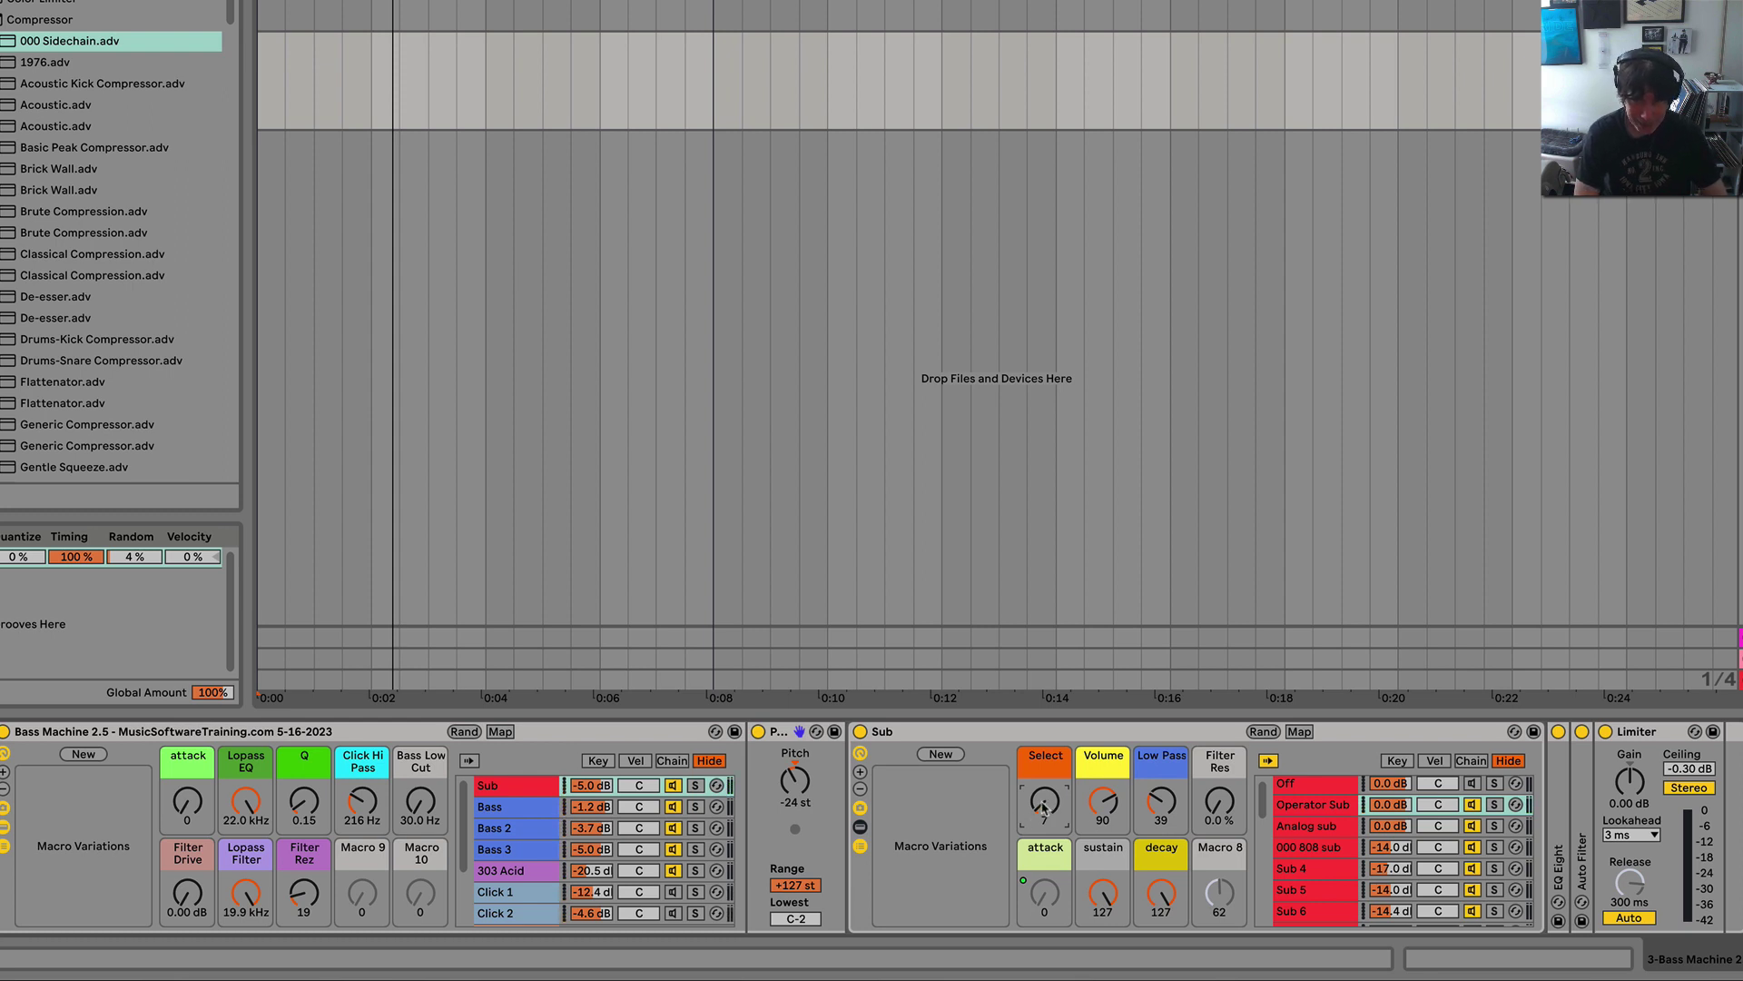
drag(1043, 806, 1042, 803)
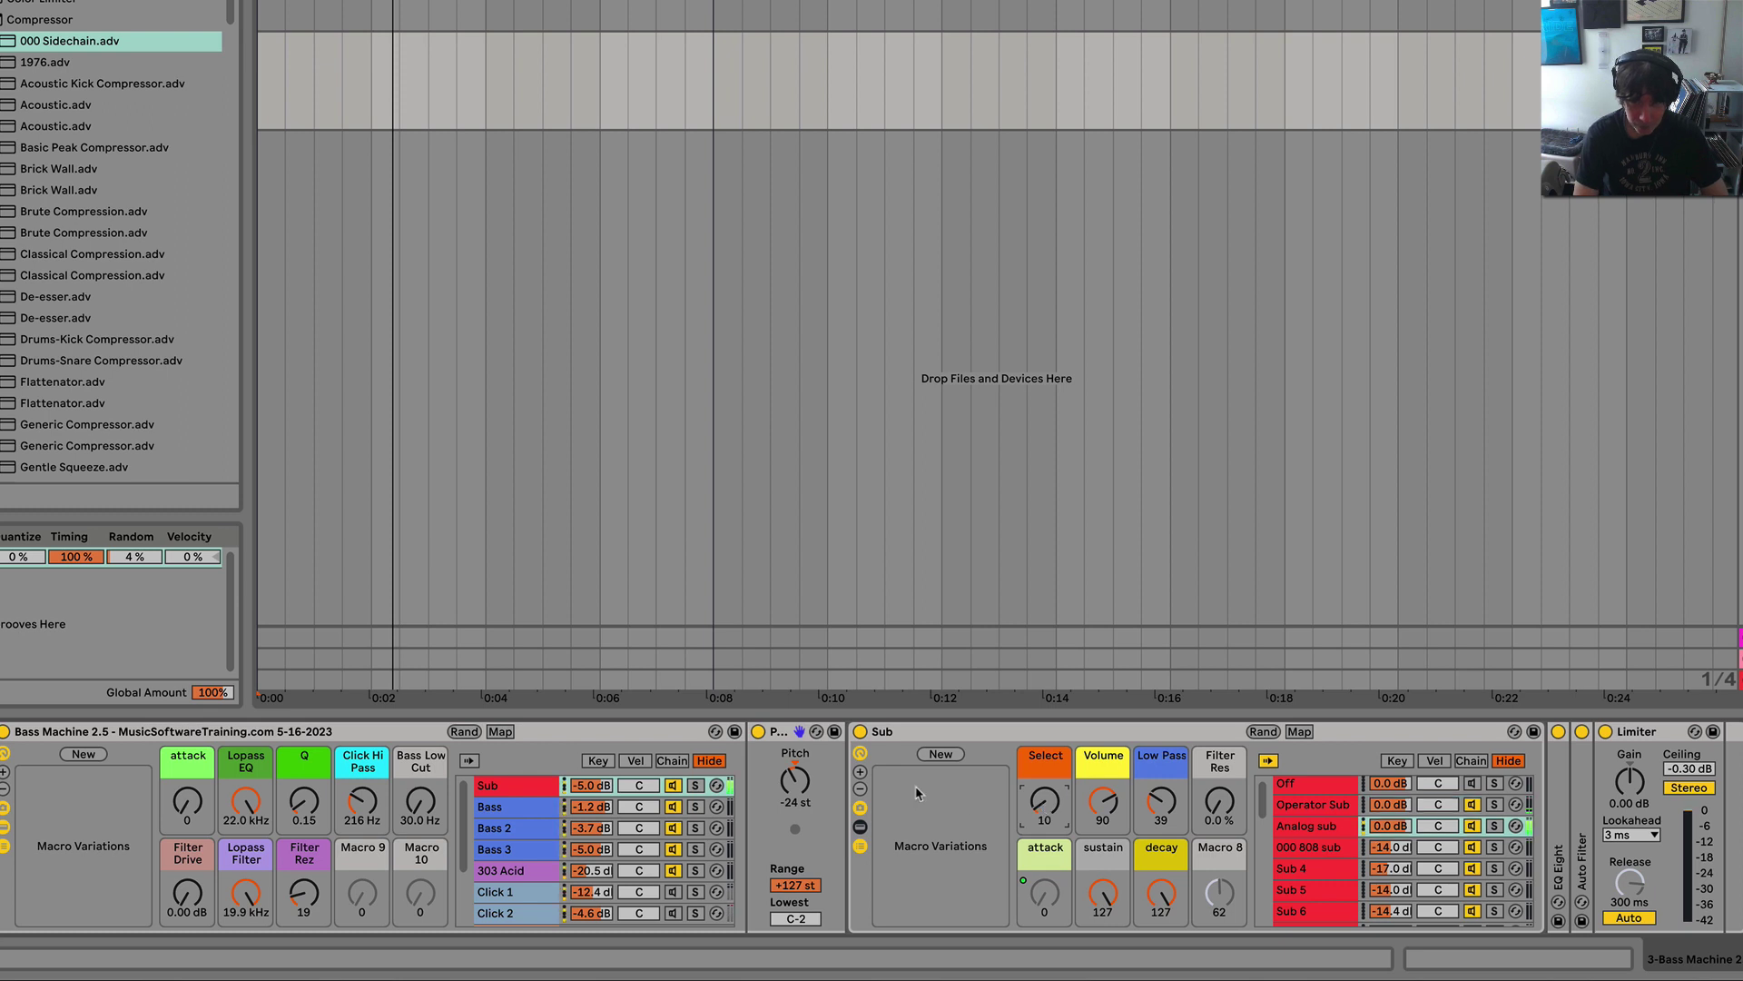
drag(1159, 804, 1160, 804)
drag(1046, 808, 1049, 802)
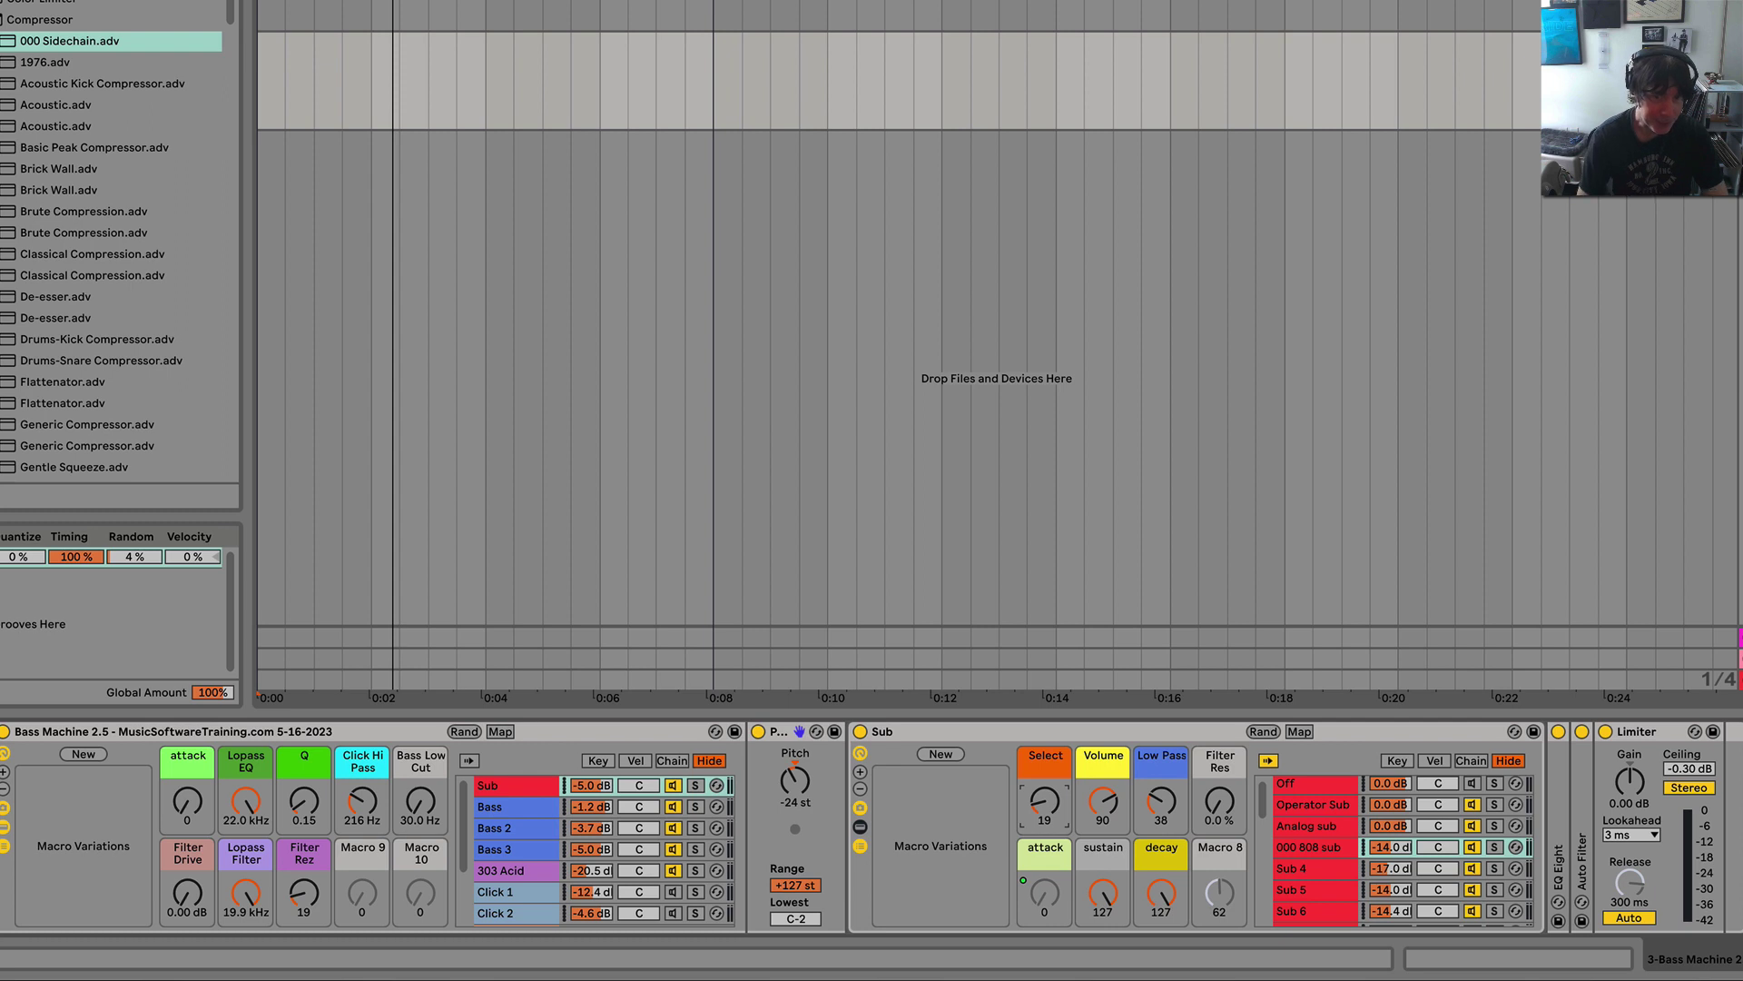
Step: Solo the Click 1 chain, set its Select macro to 27 to audition the sound, and turn the solo off
click(511, 893)
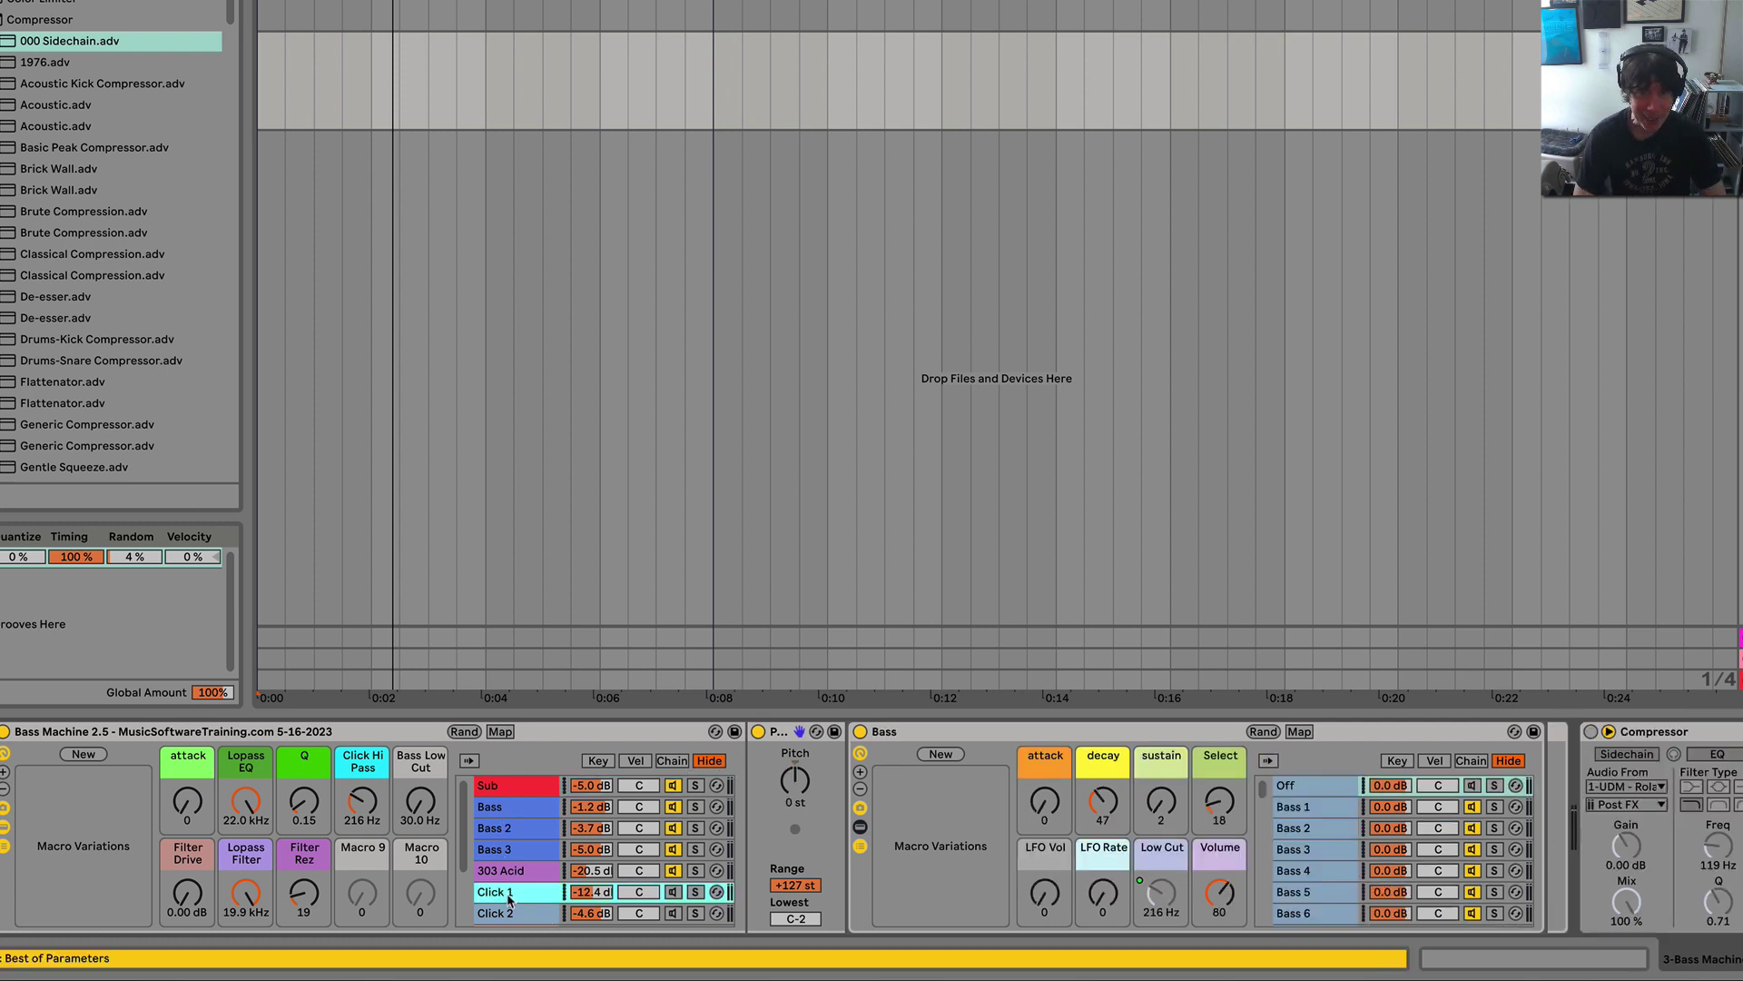
click(696, 893)
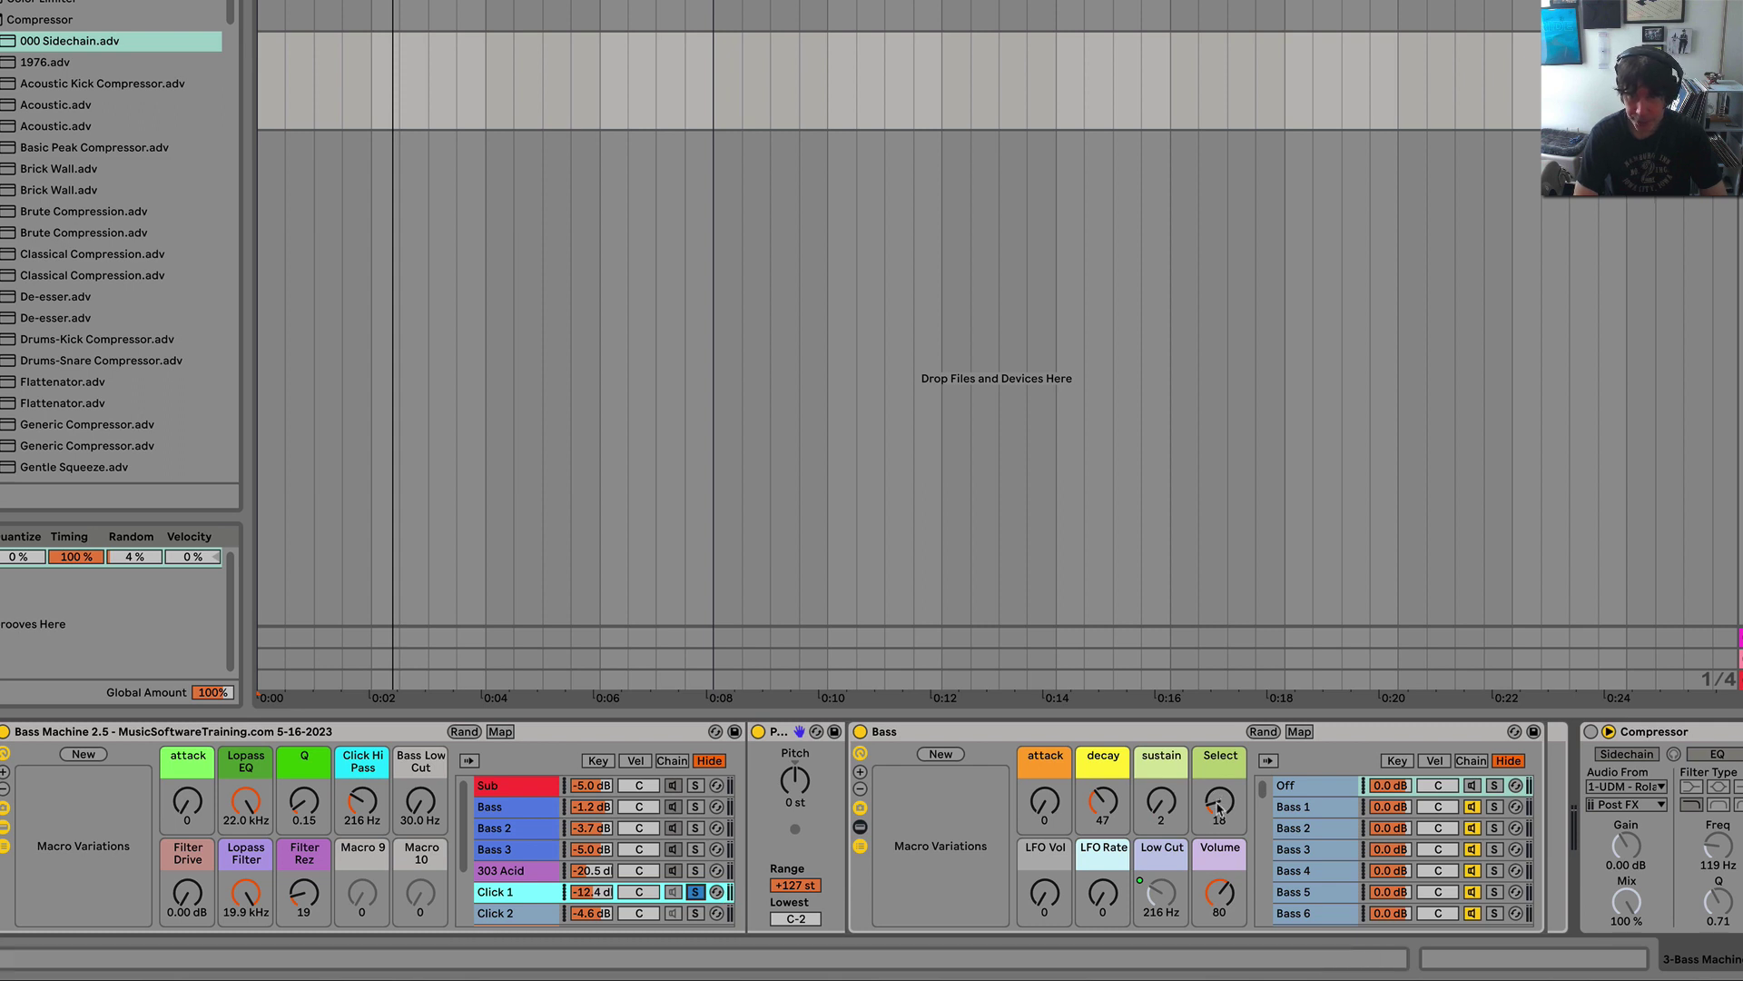
drag(1219, 808, 1221, 815)
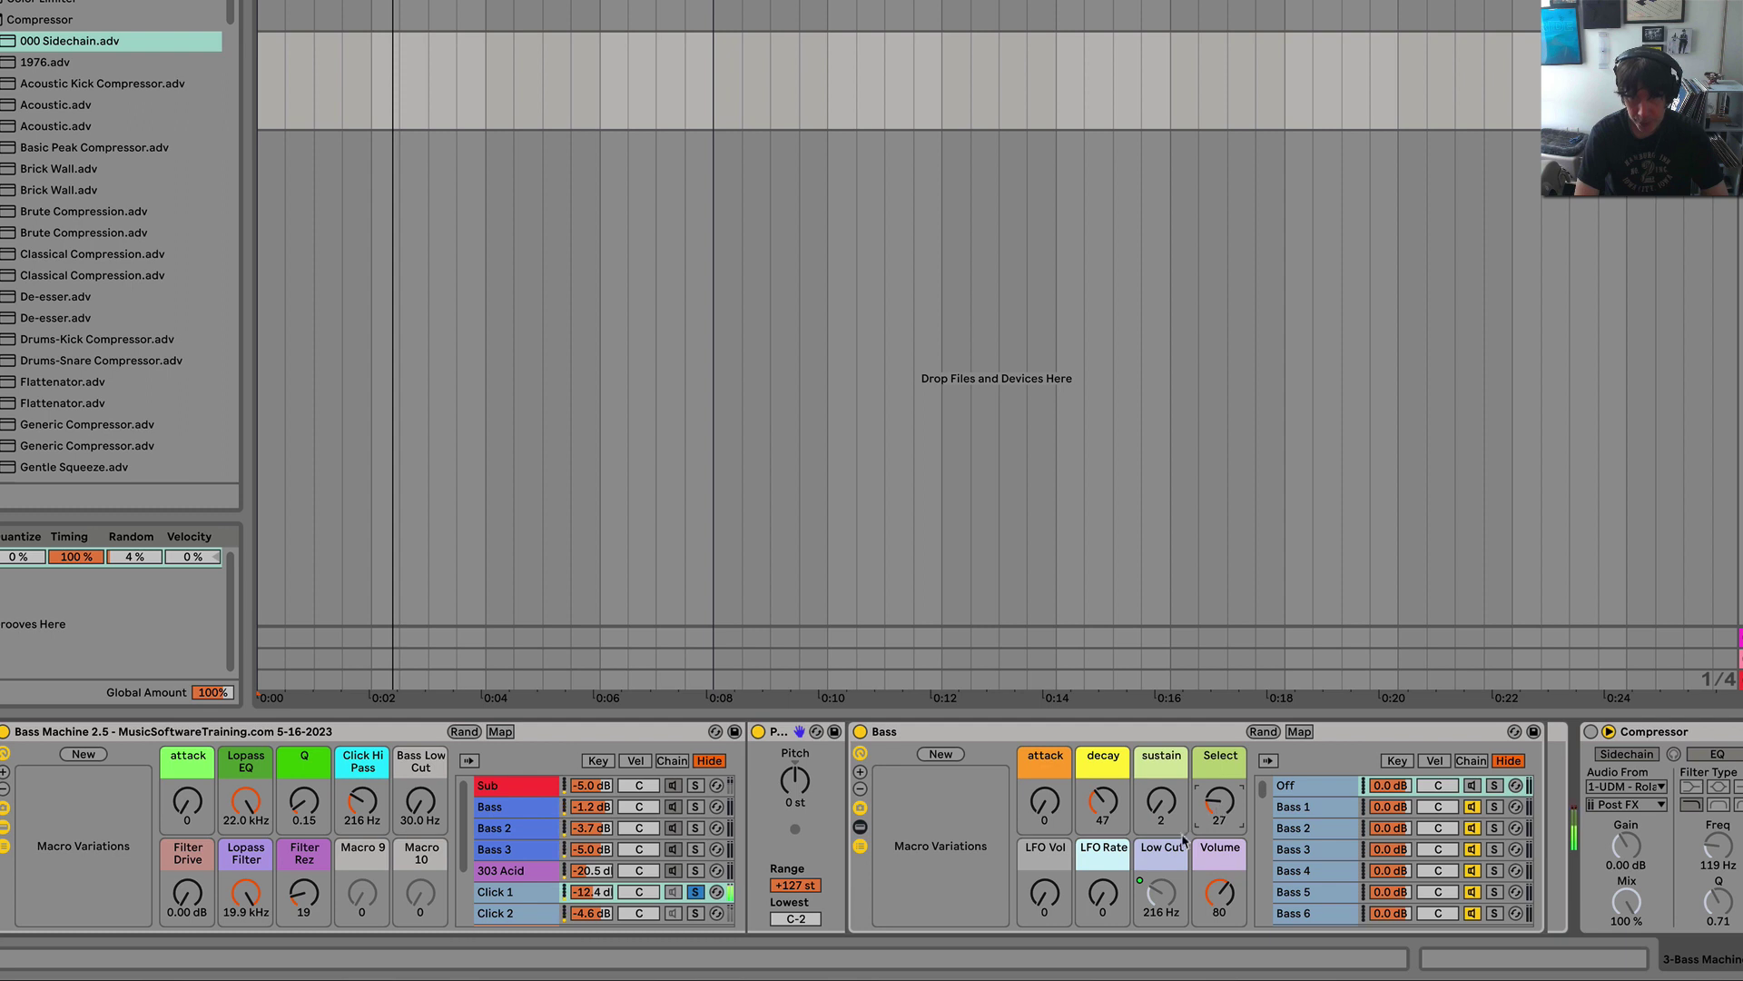
click(696, 893)
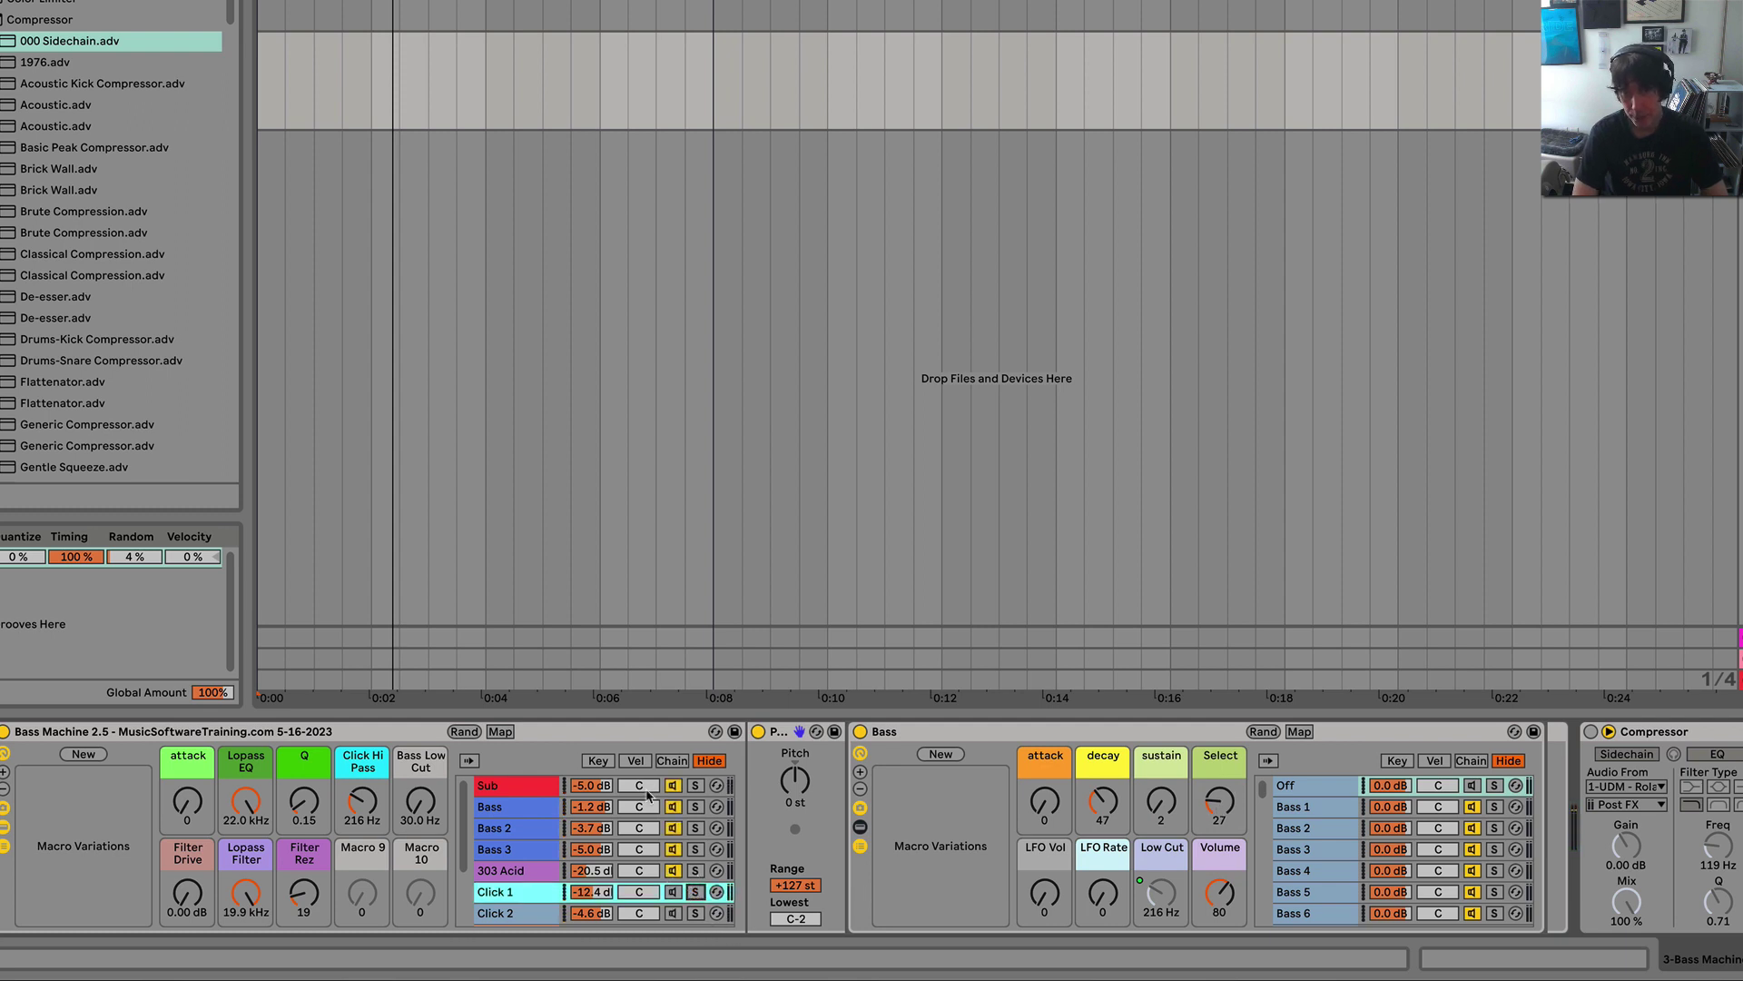
Step: Activate the Click 1 chain with its volume at -32.0 dB and its Select macro at 44
click(672, 893)
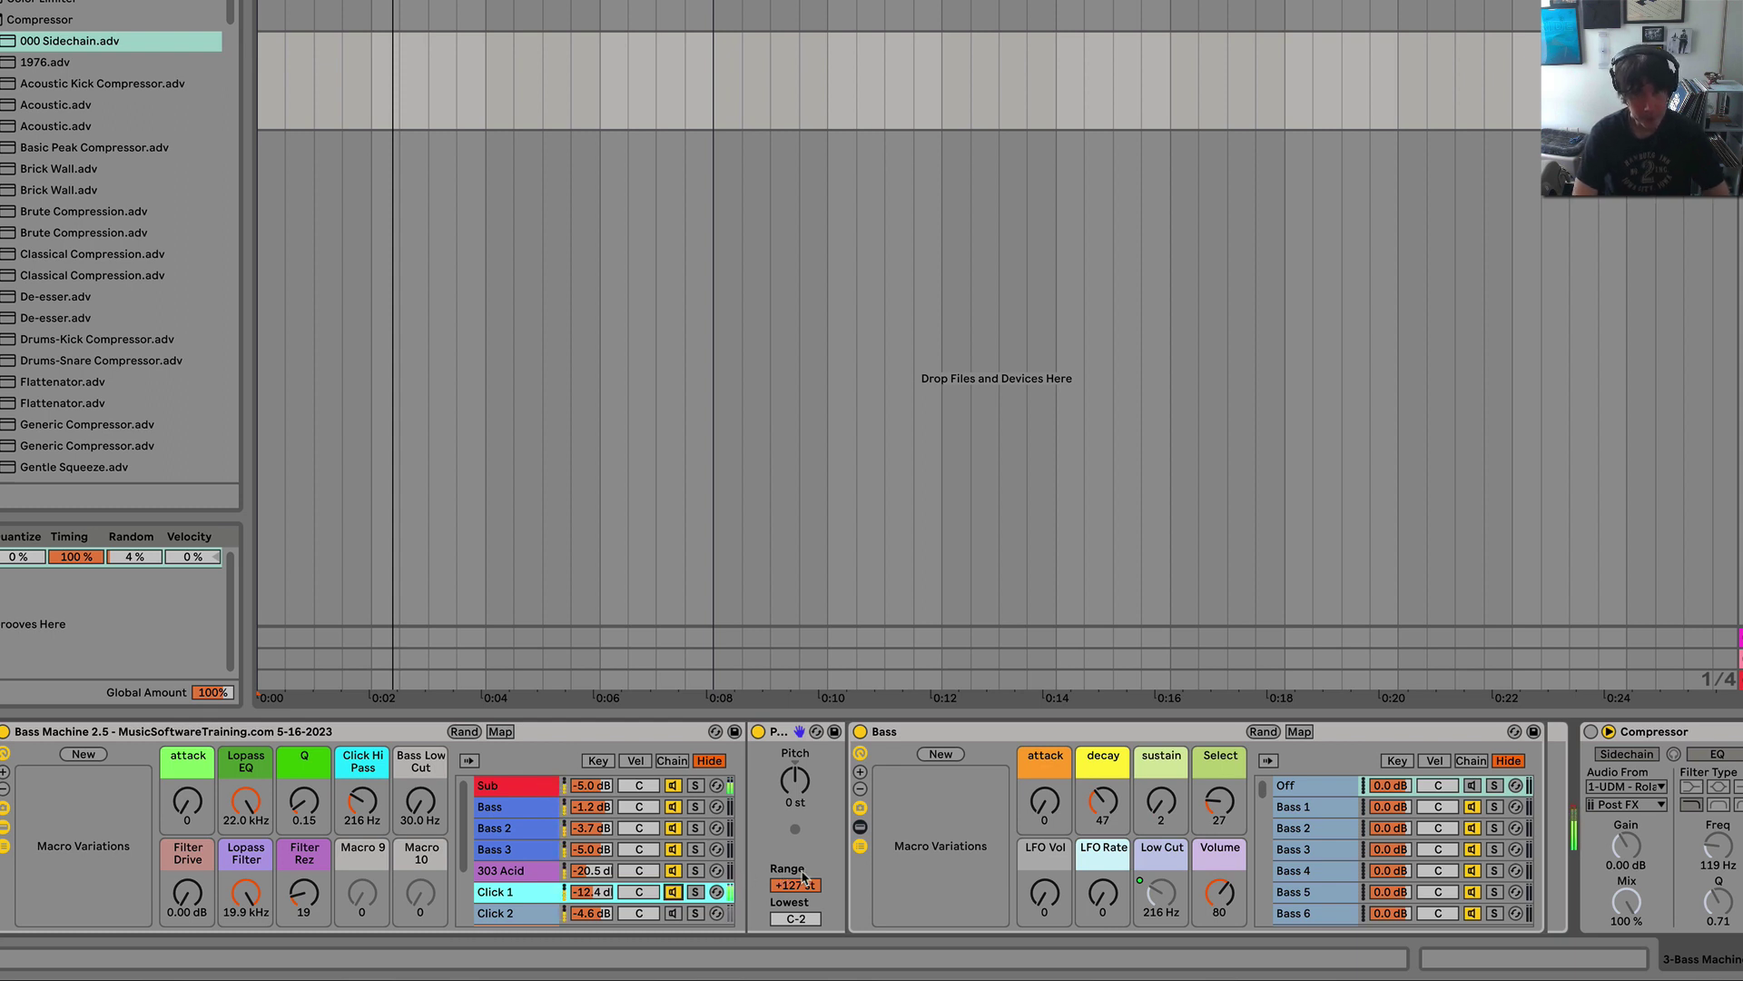
mouse_move(596, 894)
mouse_down()
mouse_move(597, 913)
mouse_move(597, 867)
mouse_move(599, 891)
mouse_up()
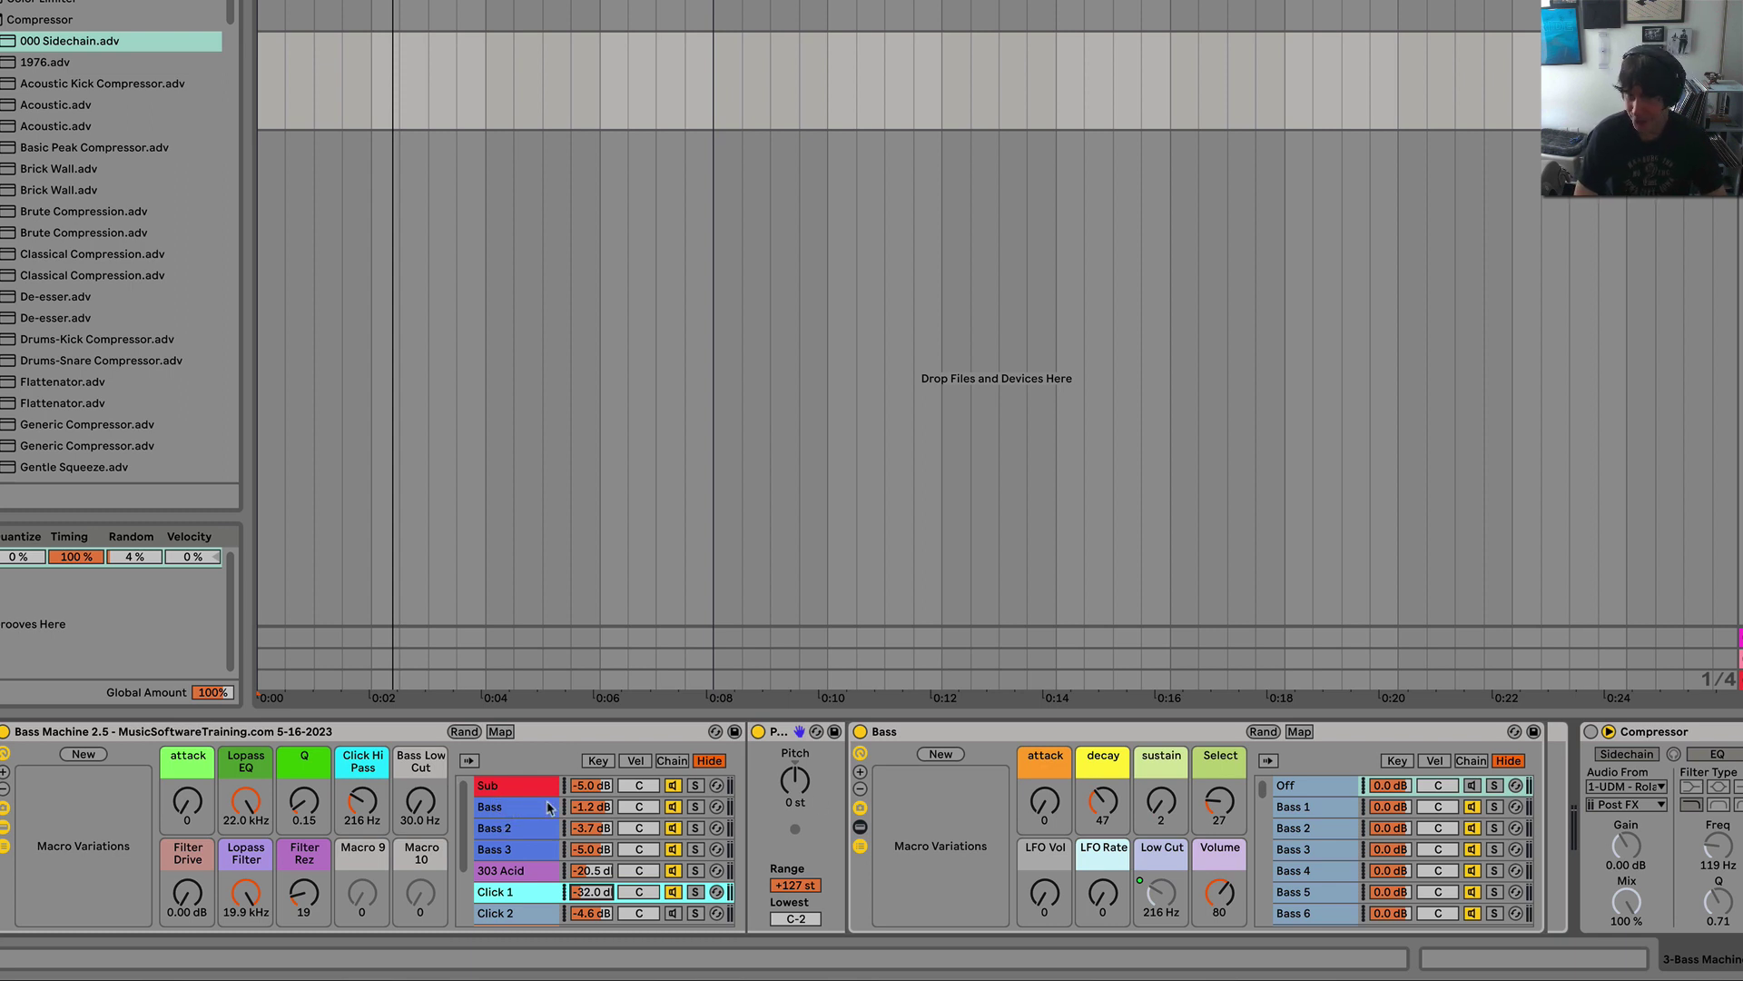
drag(1219, 811, 1221, 802)
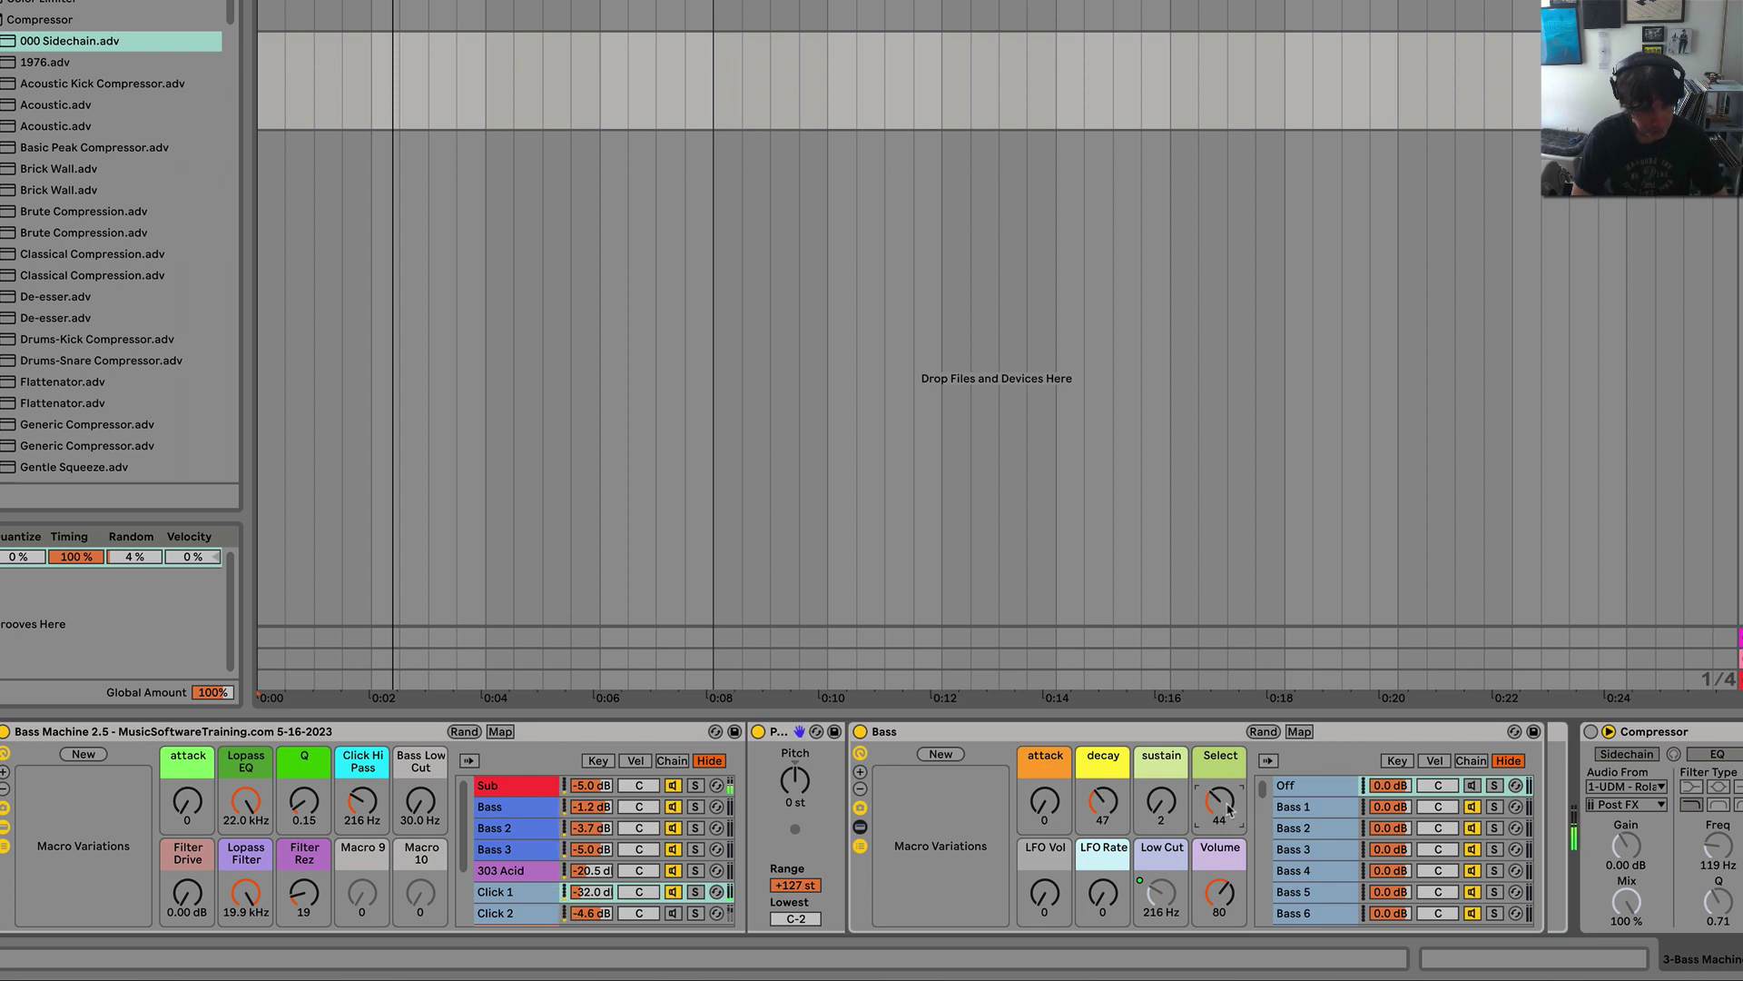
Step: Return to the Sub chain and lower its Select macro to 1
click(533, 810)
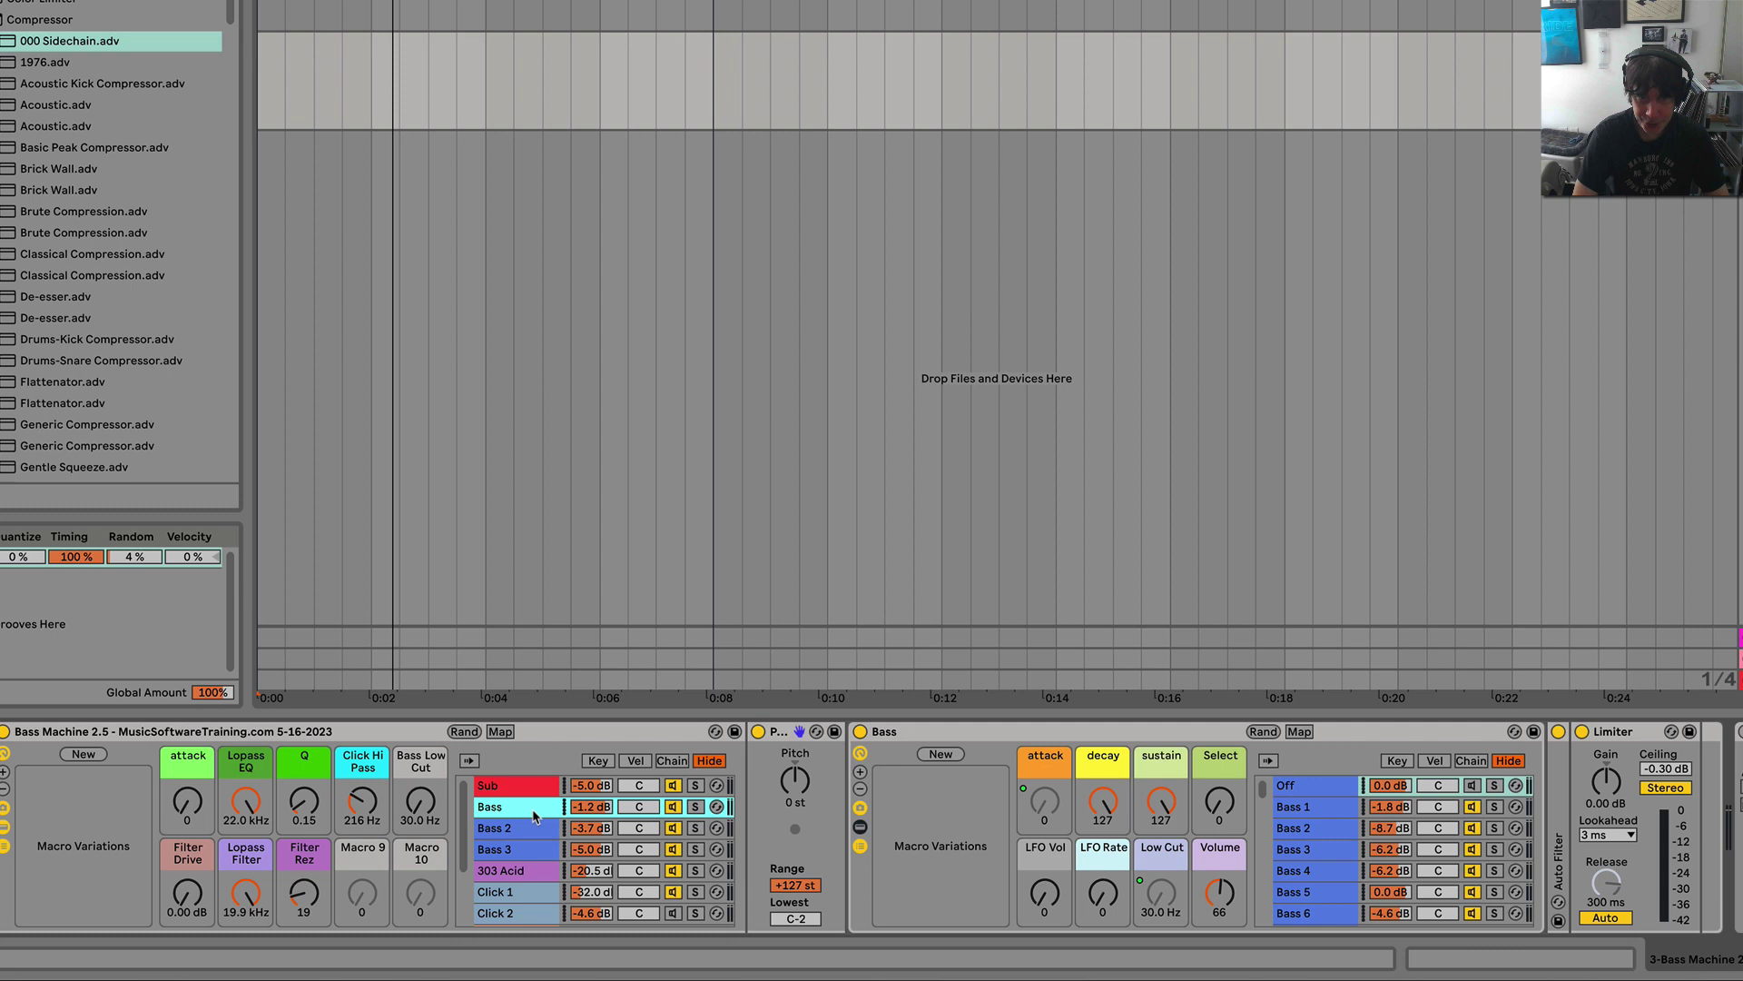
click(511, 788)
drag(1041, 795, 1041, 815)
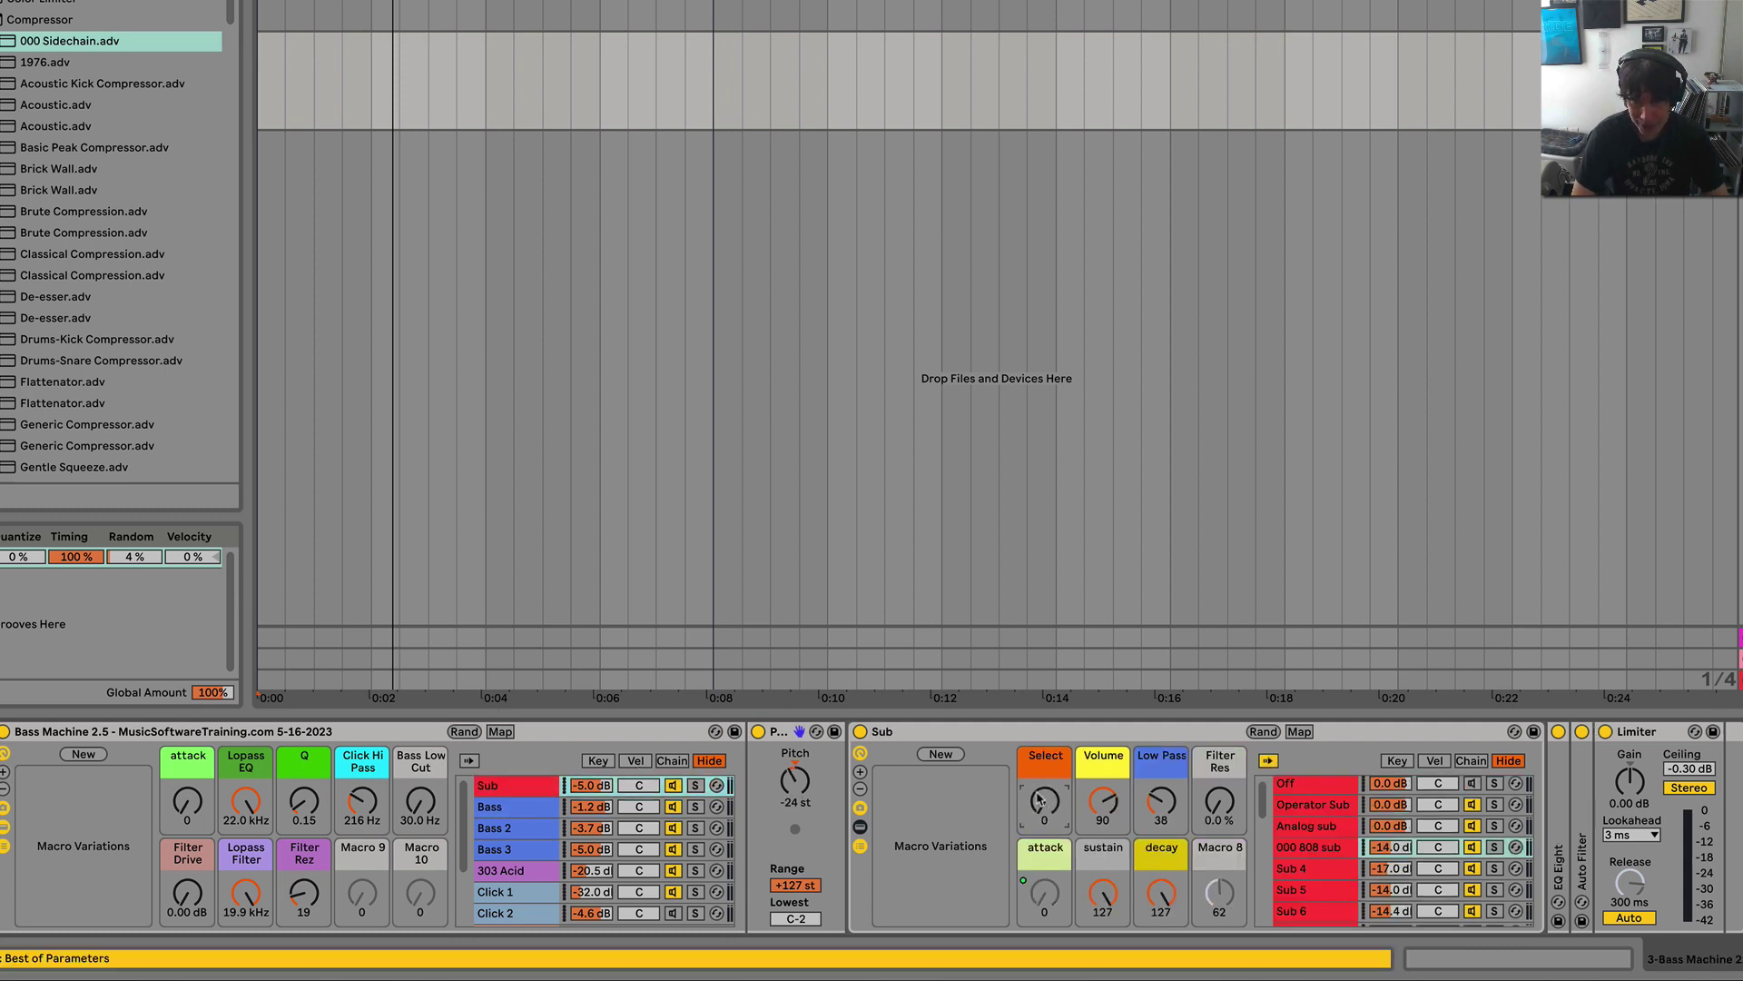
Step: Solo the Bass chain, audition its sounds by raising the Select macro to 89, and turn the solo off
click(513, 809)
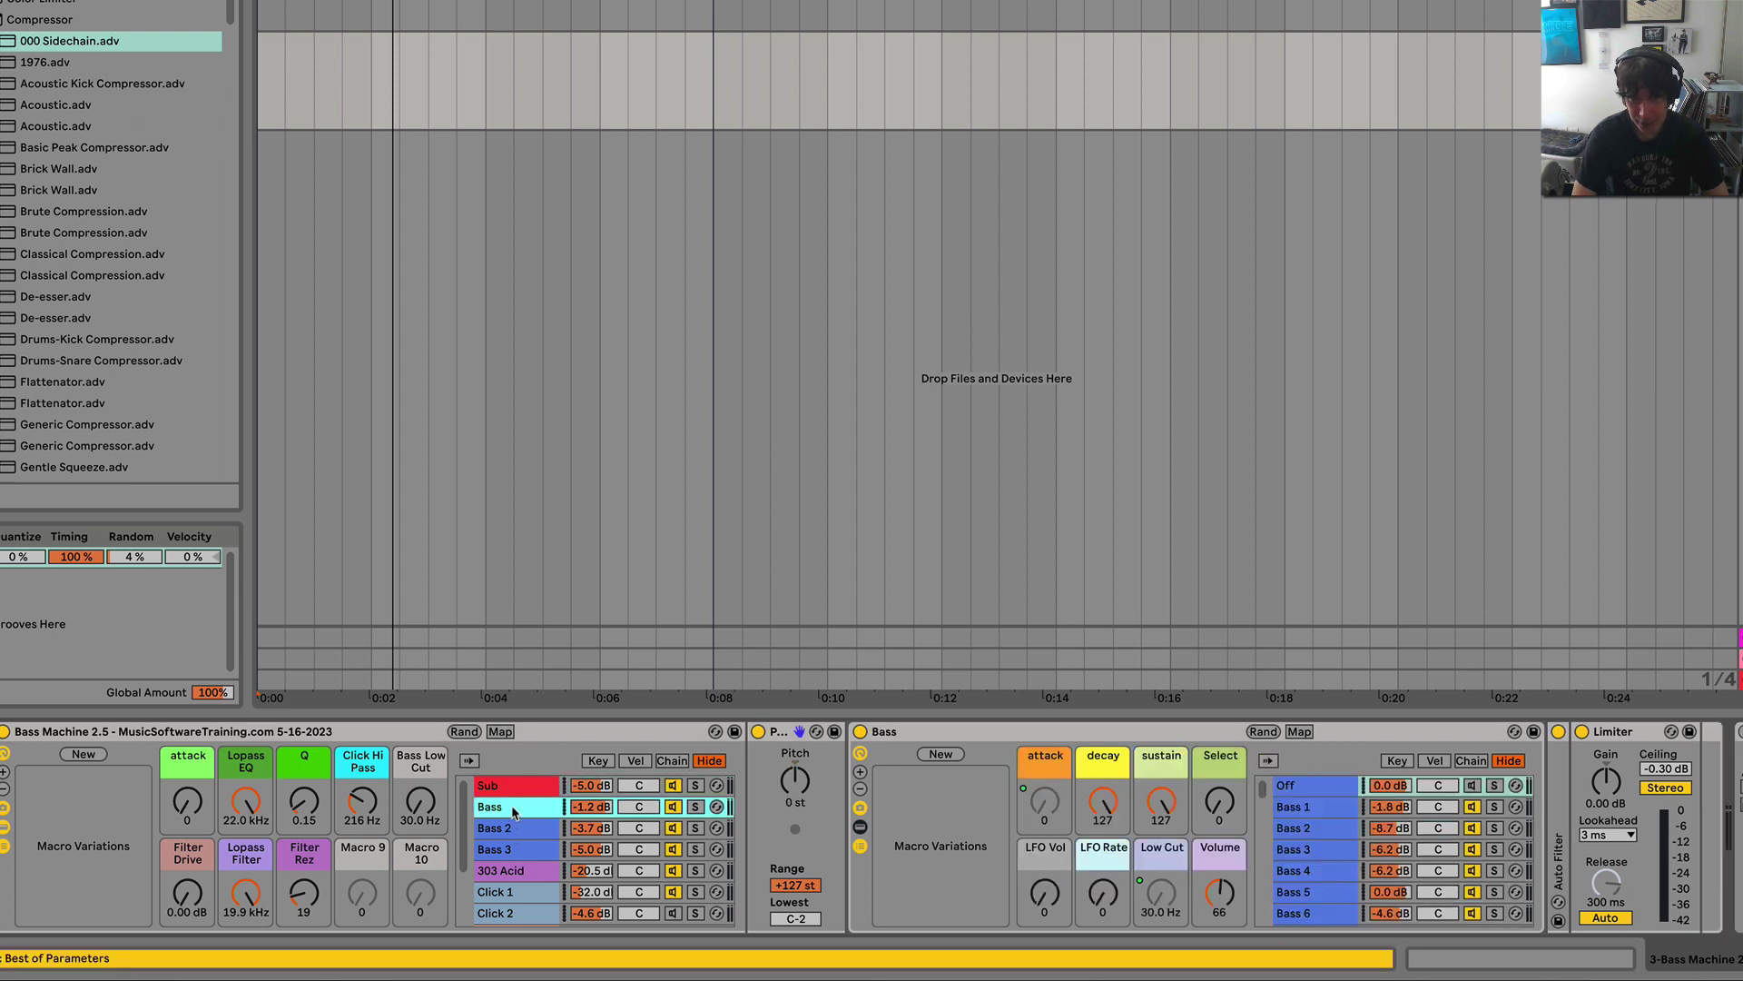
click(696, 808)
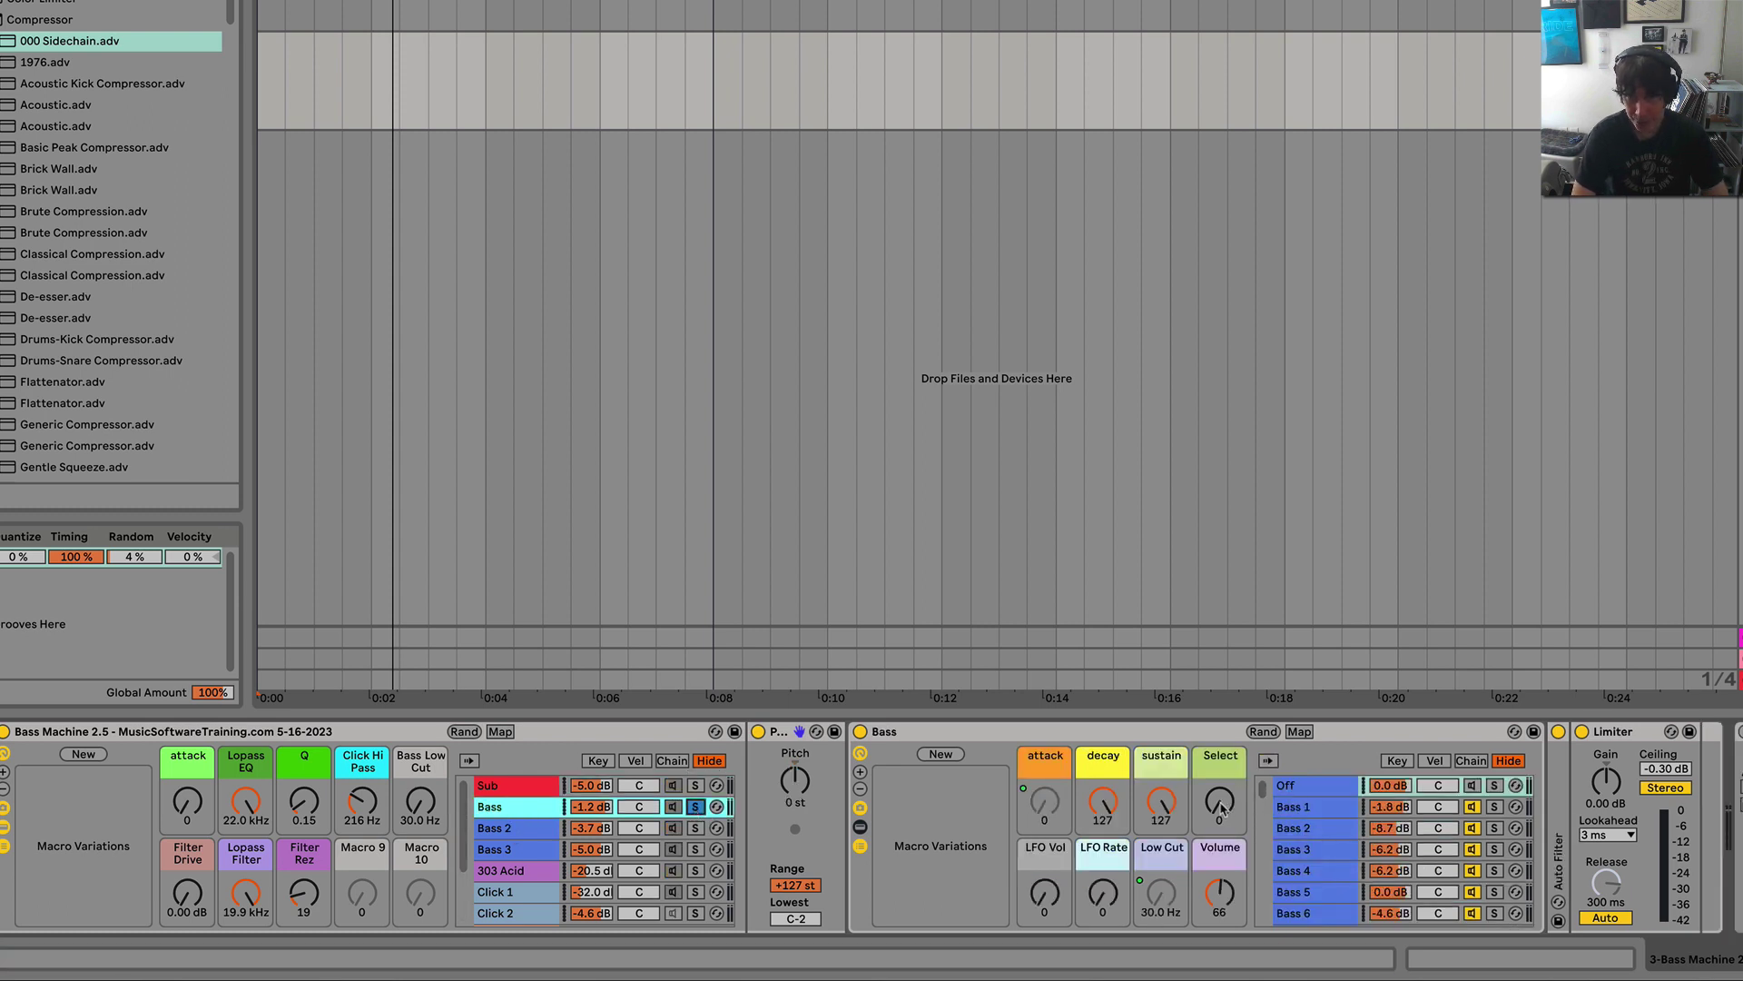
drag(1220, 813, 1221, 808)
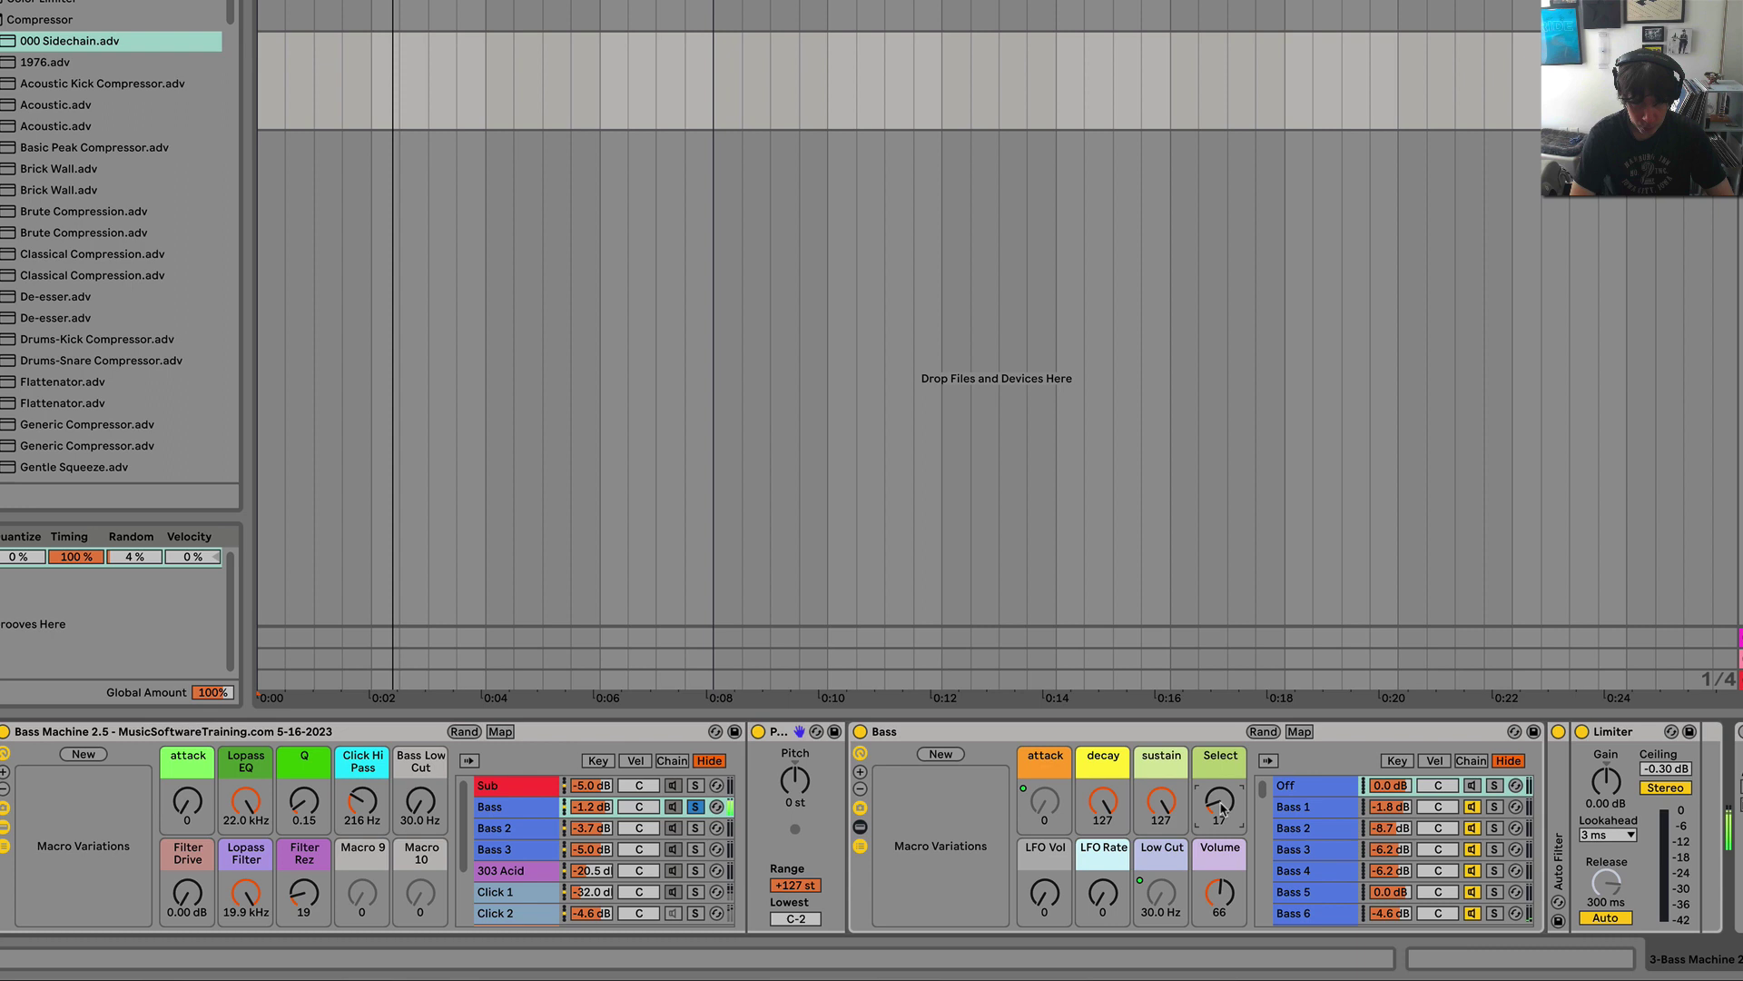
key(Up)
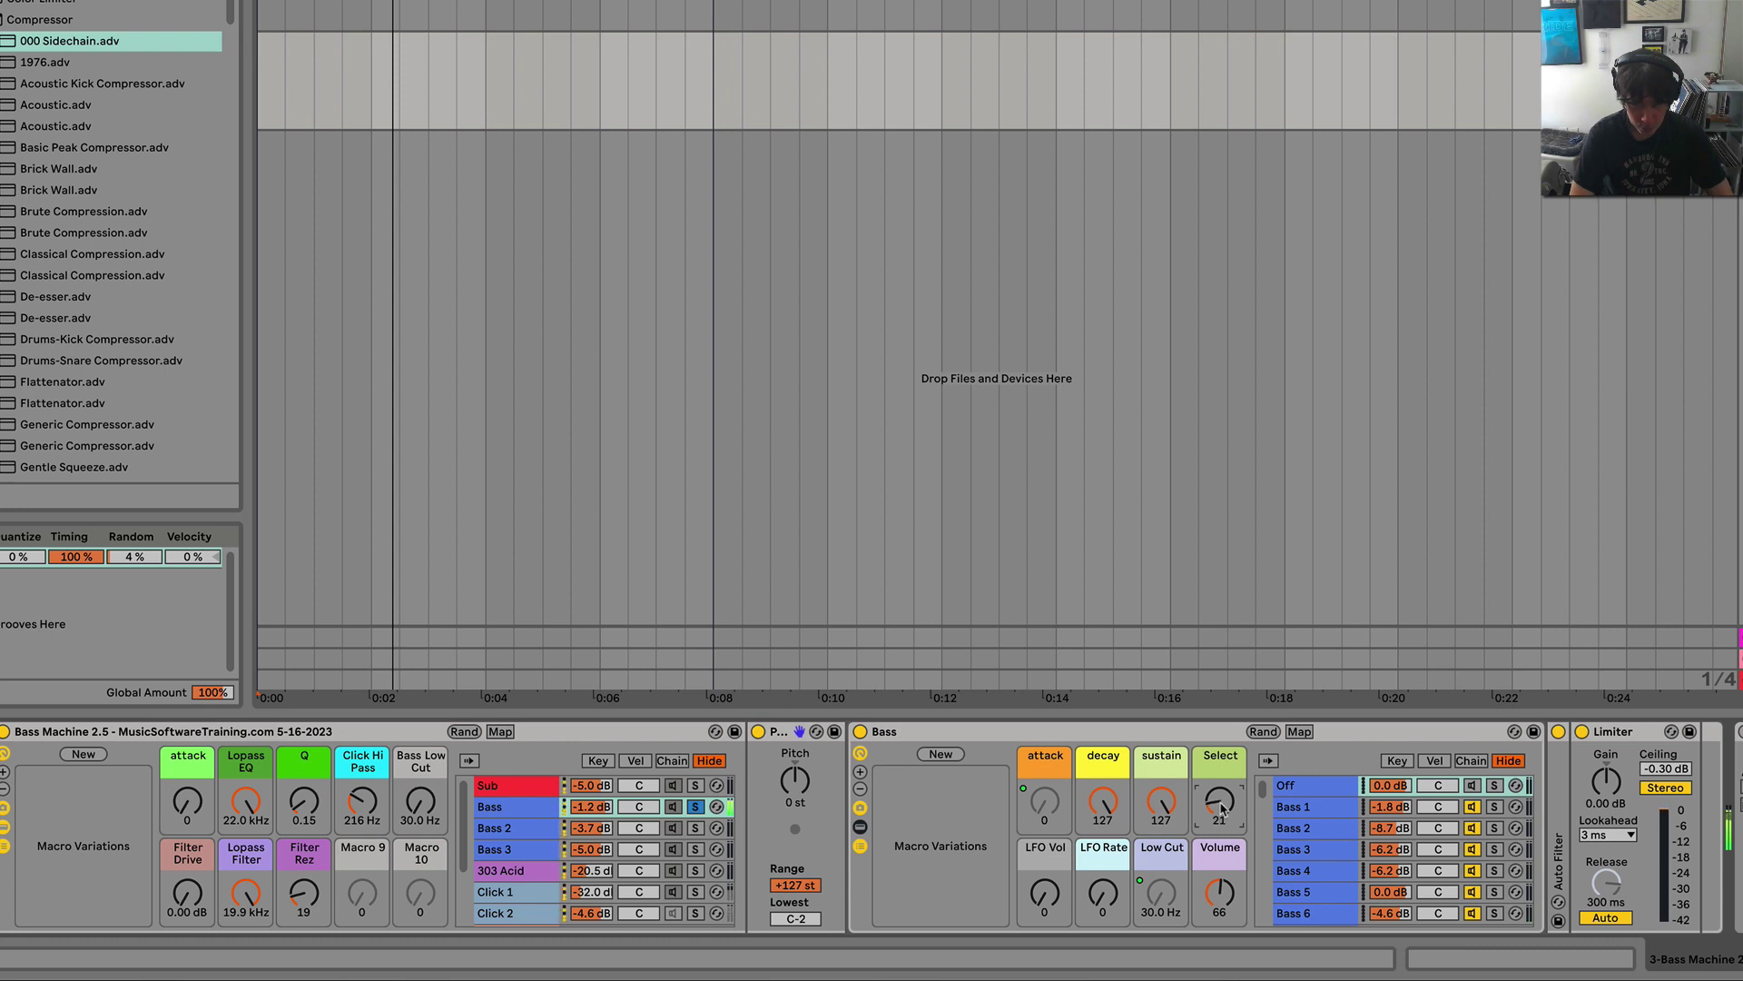
scroll(1303, 840, down, 15)
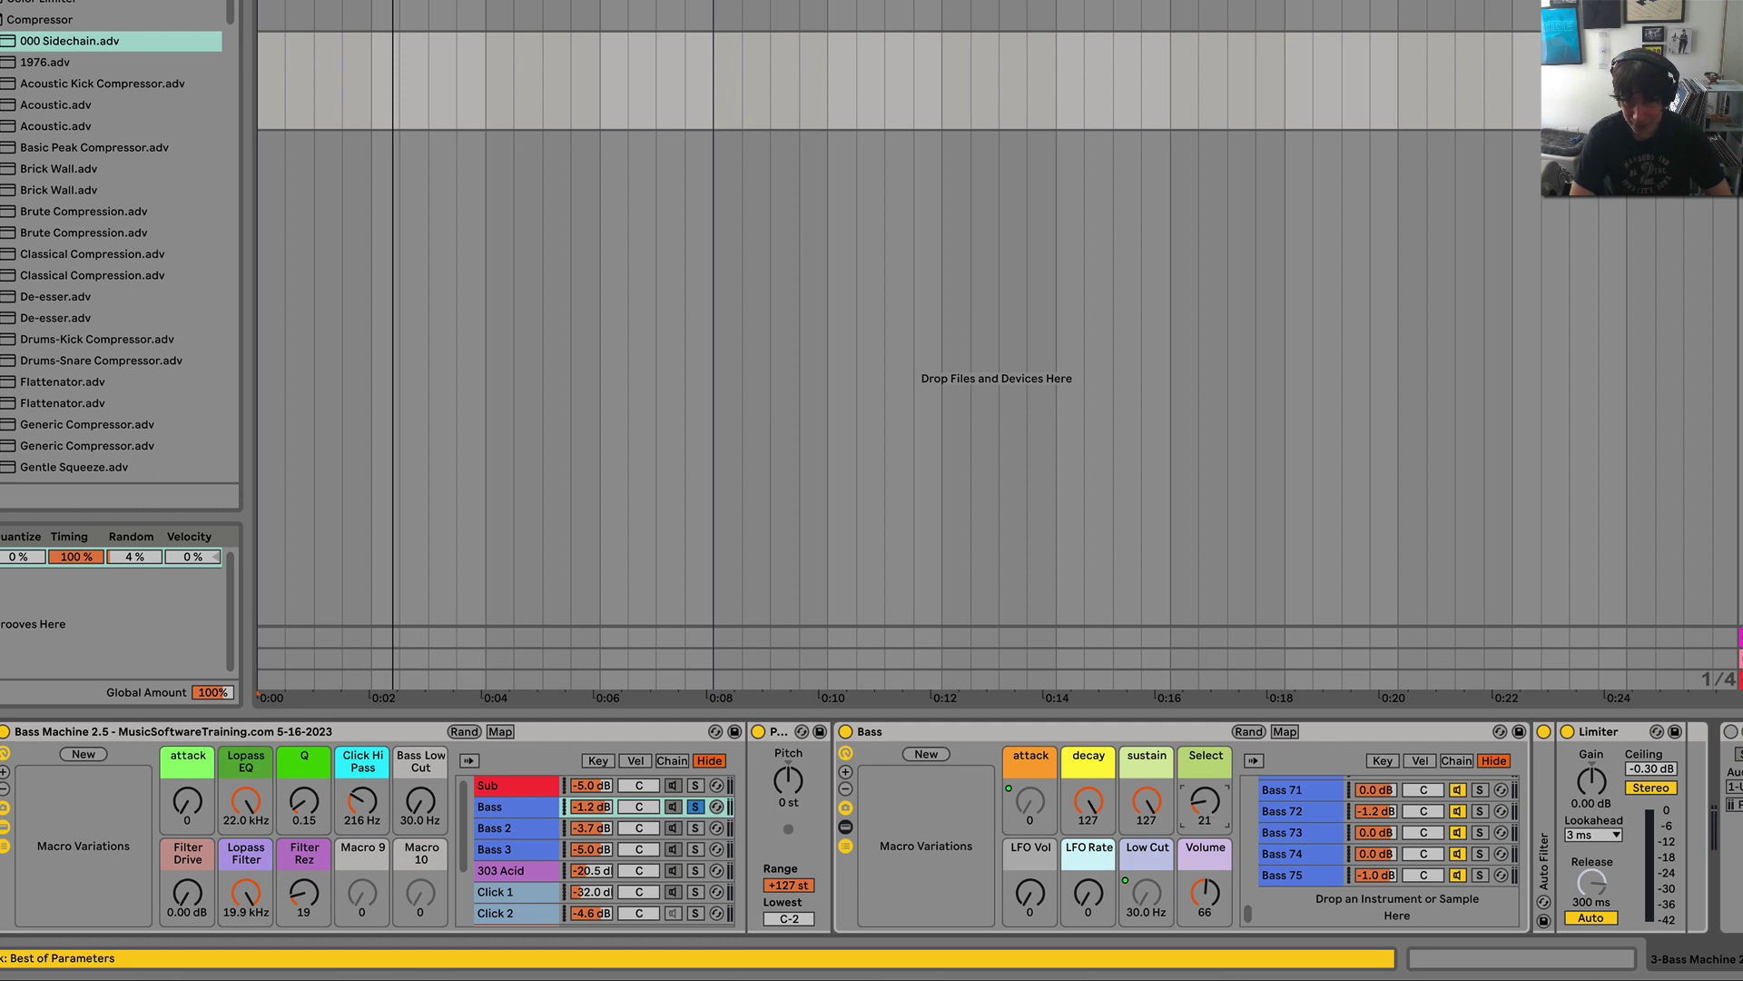
drag(1209, 806, 1209, 791)
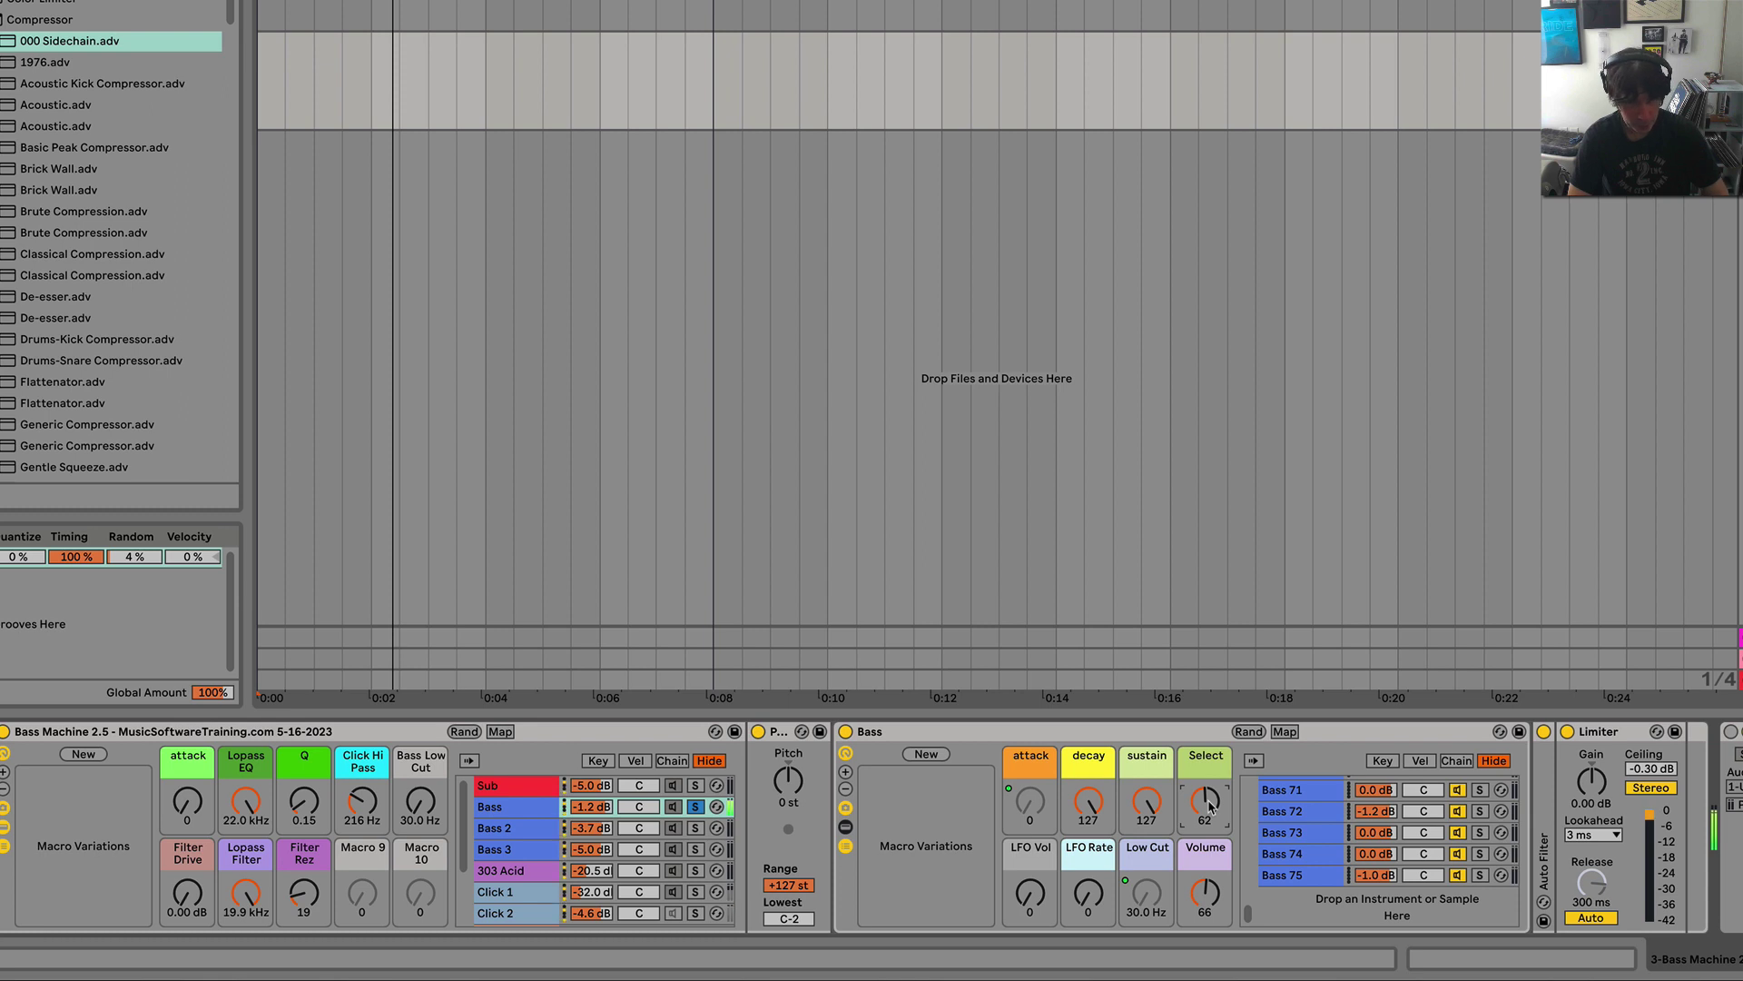
drag(1209, 806, 1209, 800)
drag(1149, 808, 1206, 804)
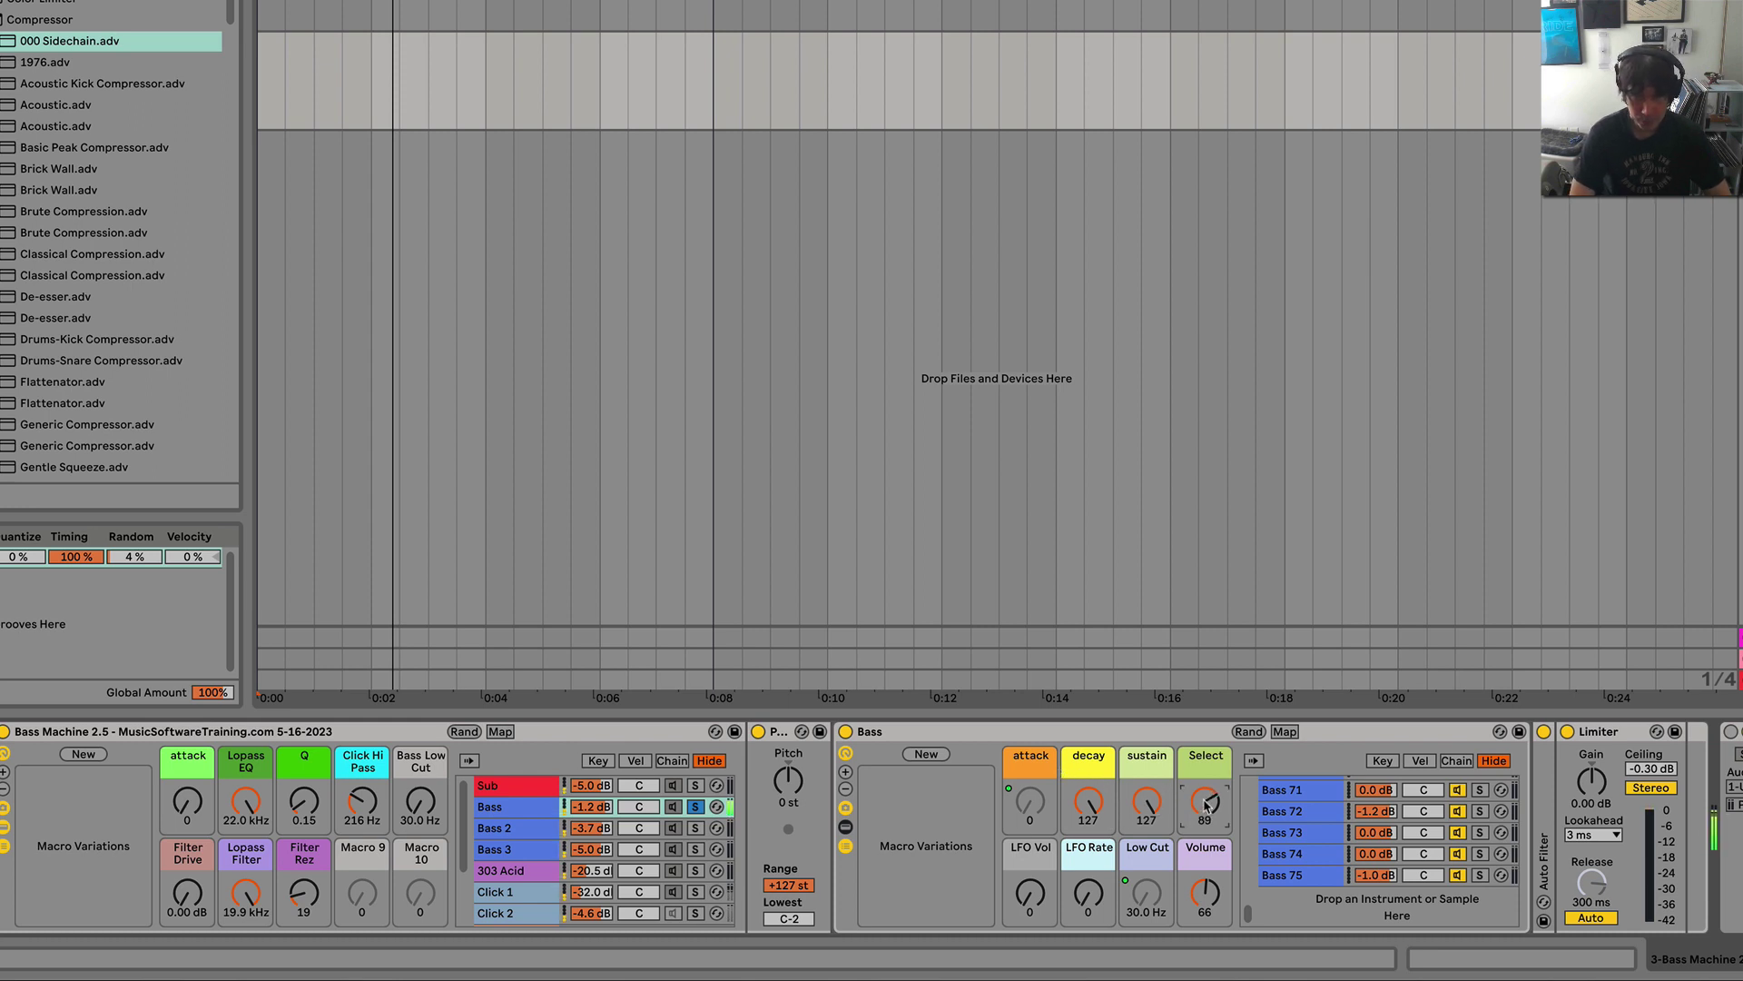
click(695, 807)
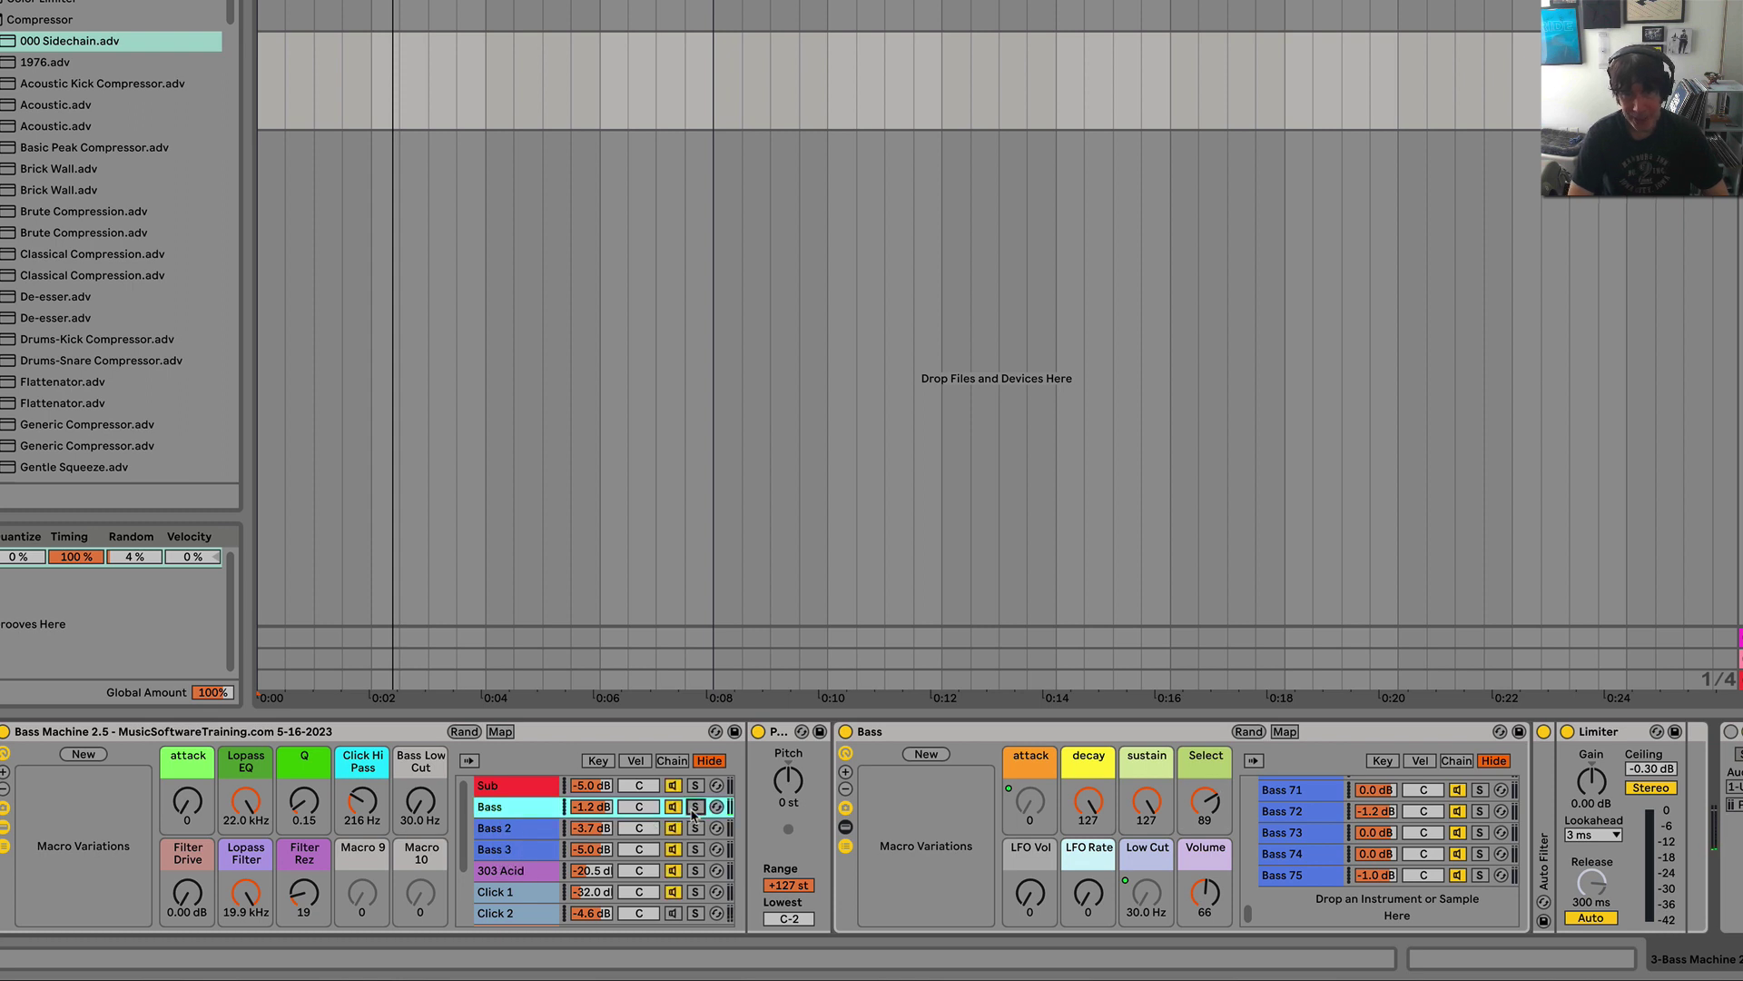
Step: Open the Bass 2 chain, set its Select macro to 32 and lower the chain volume to -14.6 dB
click(524, 831)
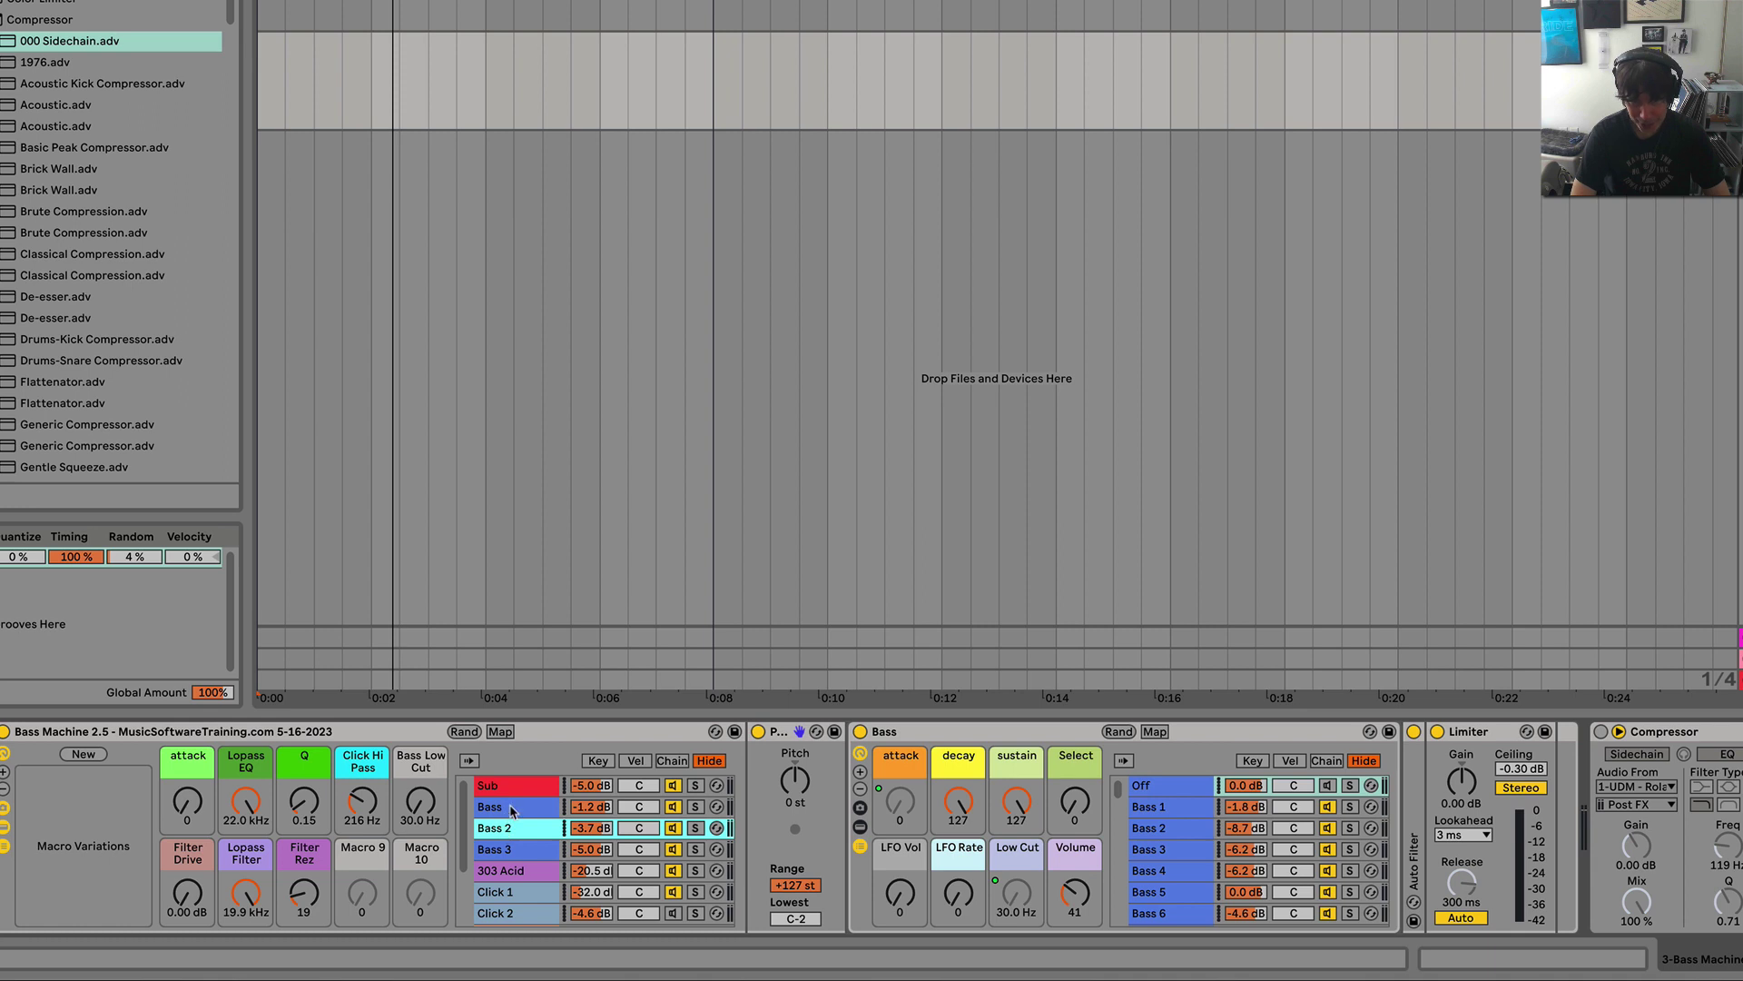
click(511, 807)
click(508, 829)
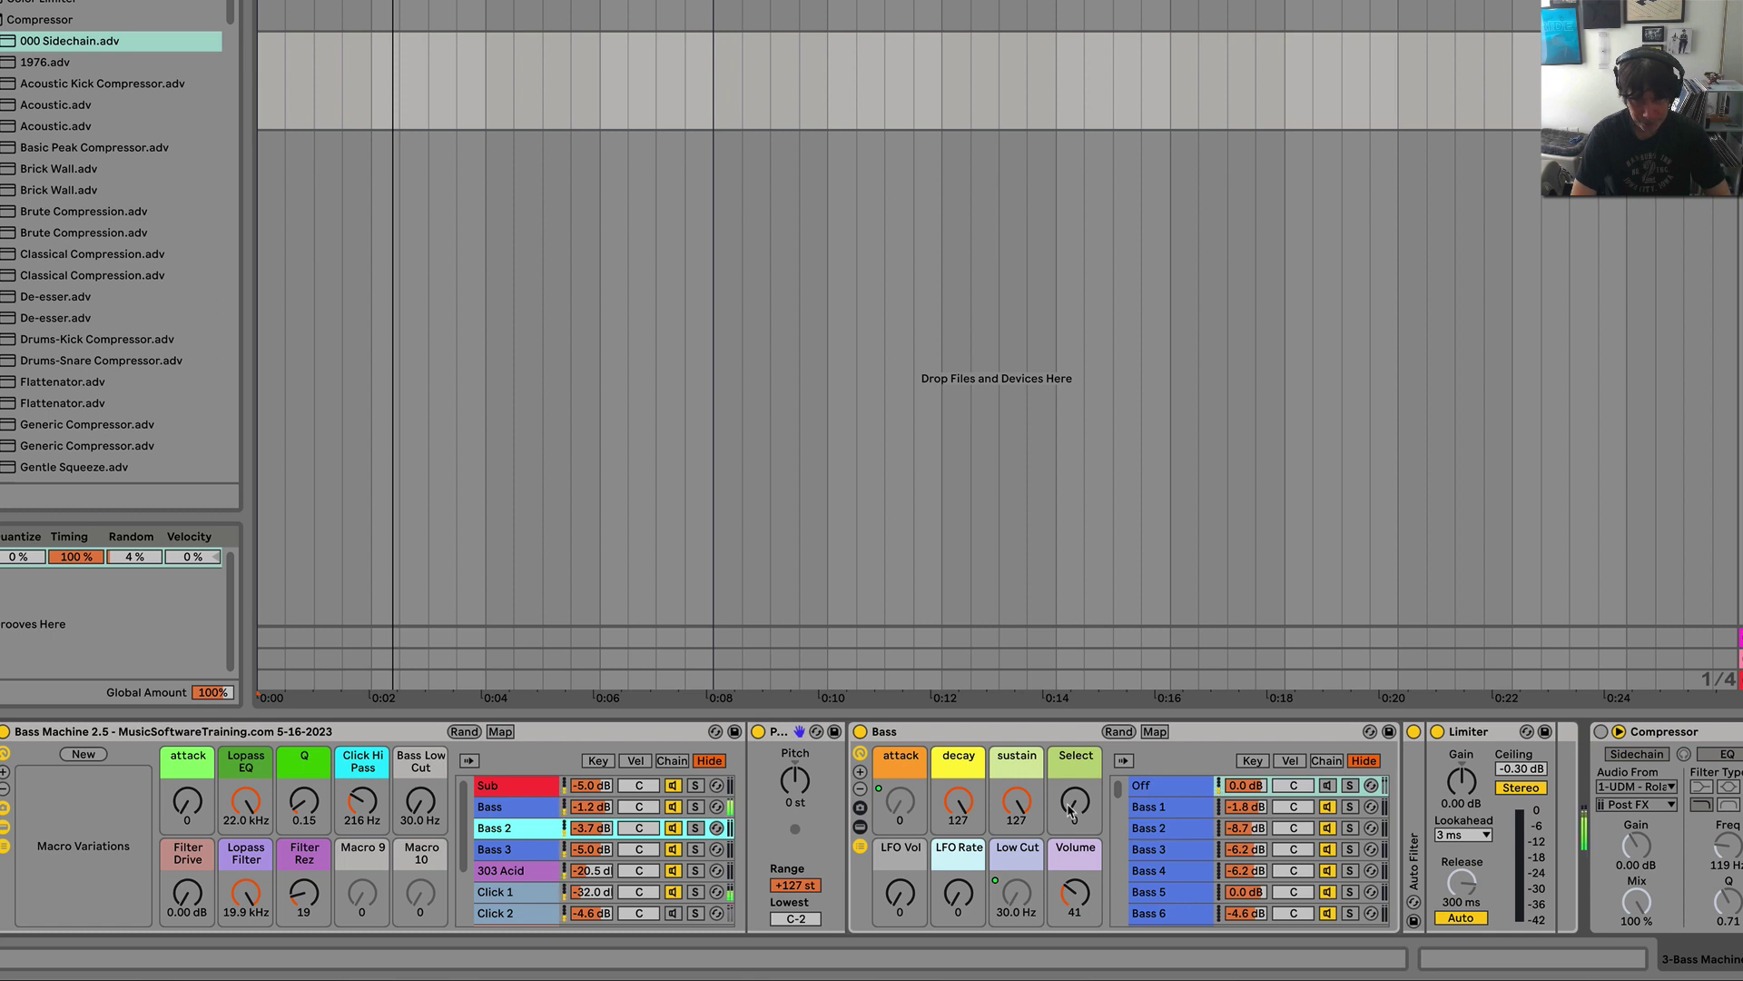
drag(1072, 815, 1076, 810)
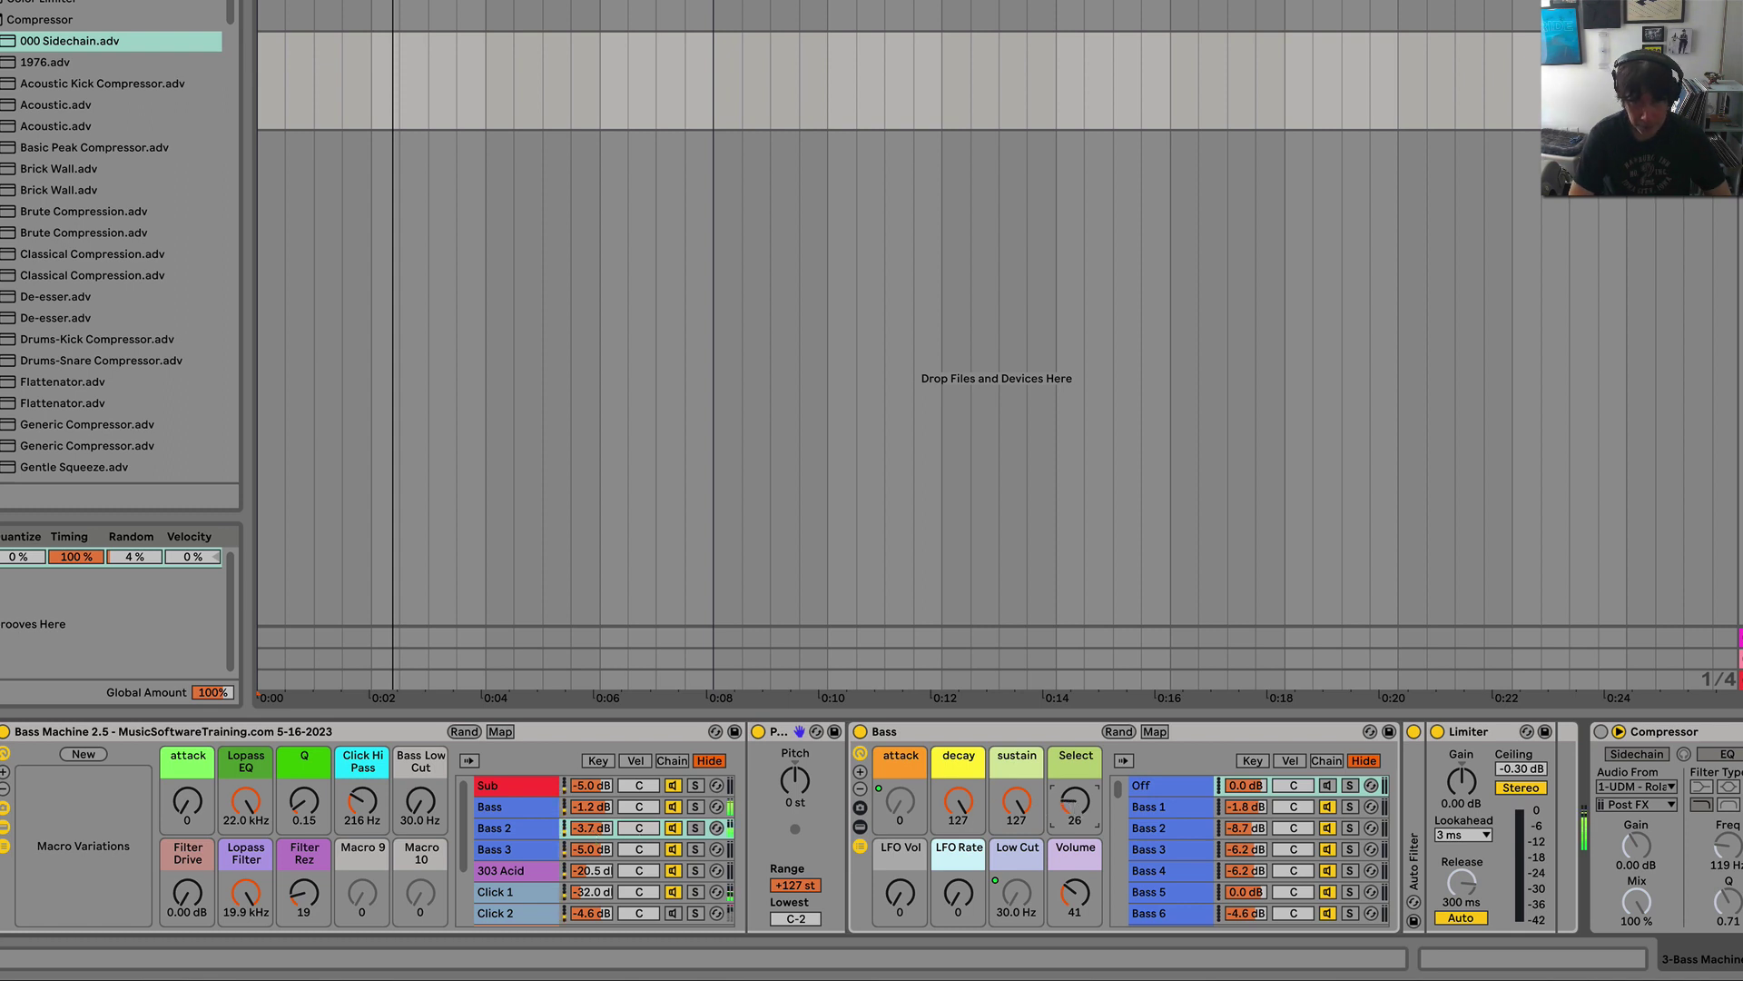
drag(595, 829, 594, 827)
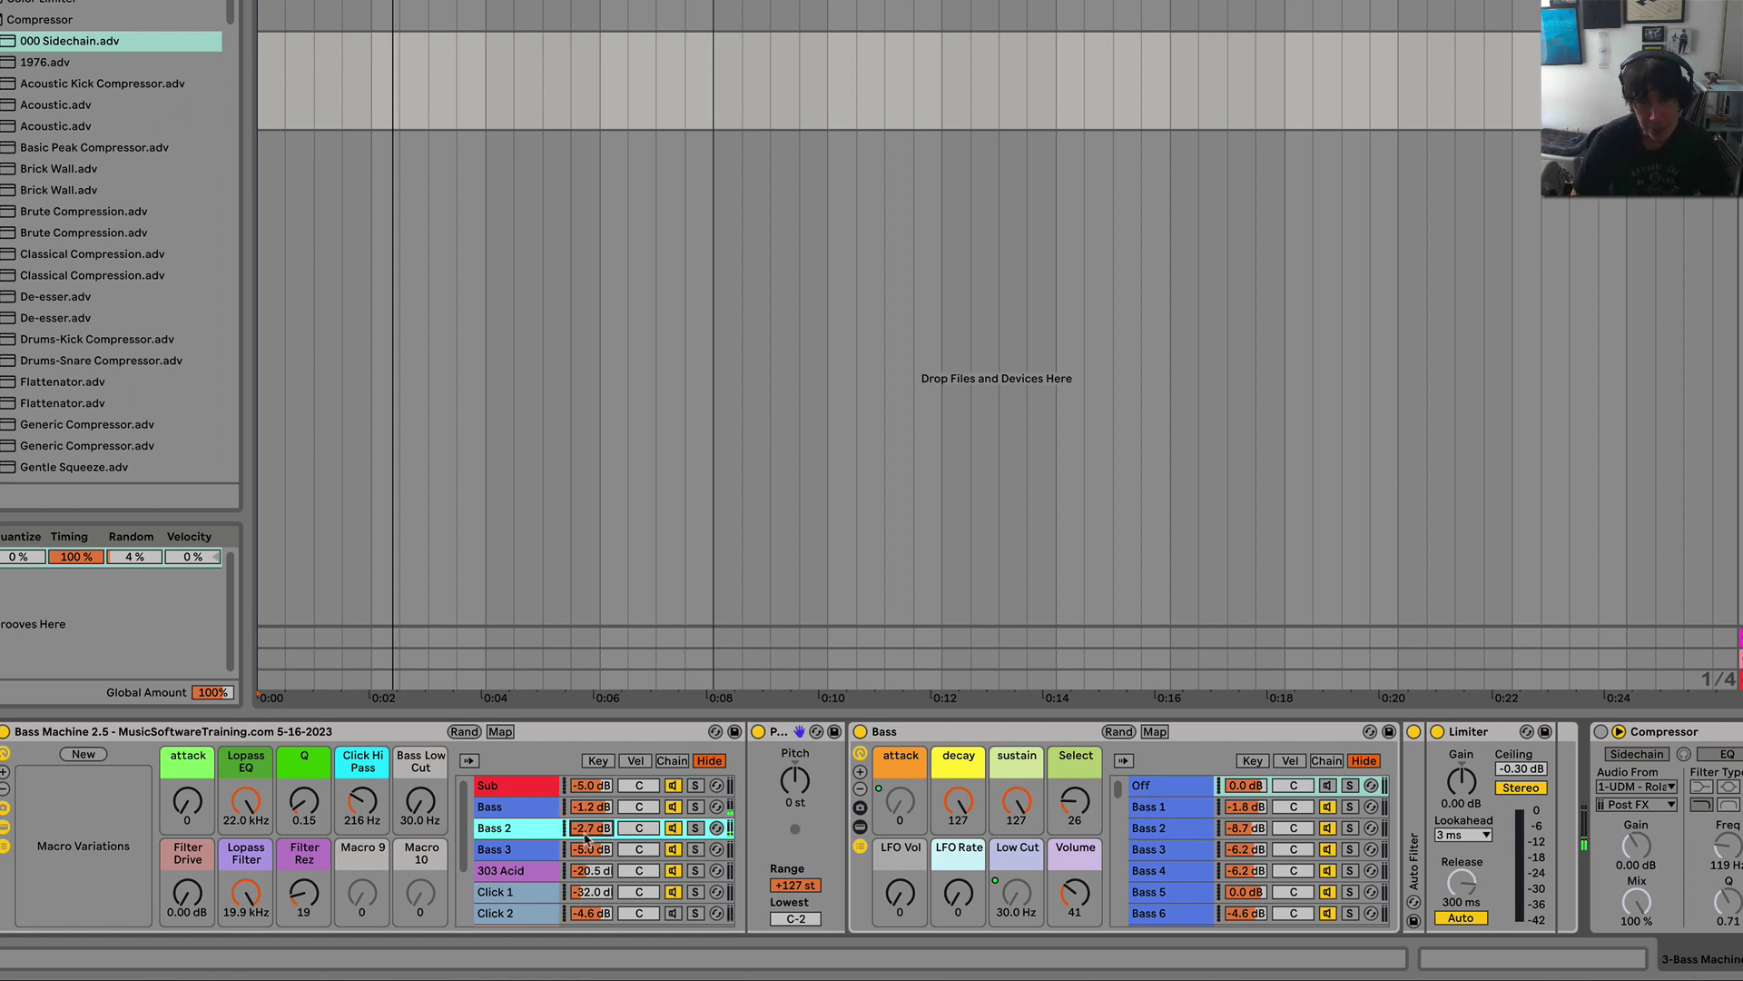
drag(1076, 802, 1076, 796)
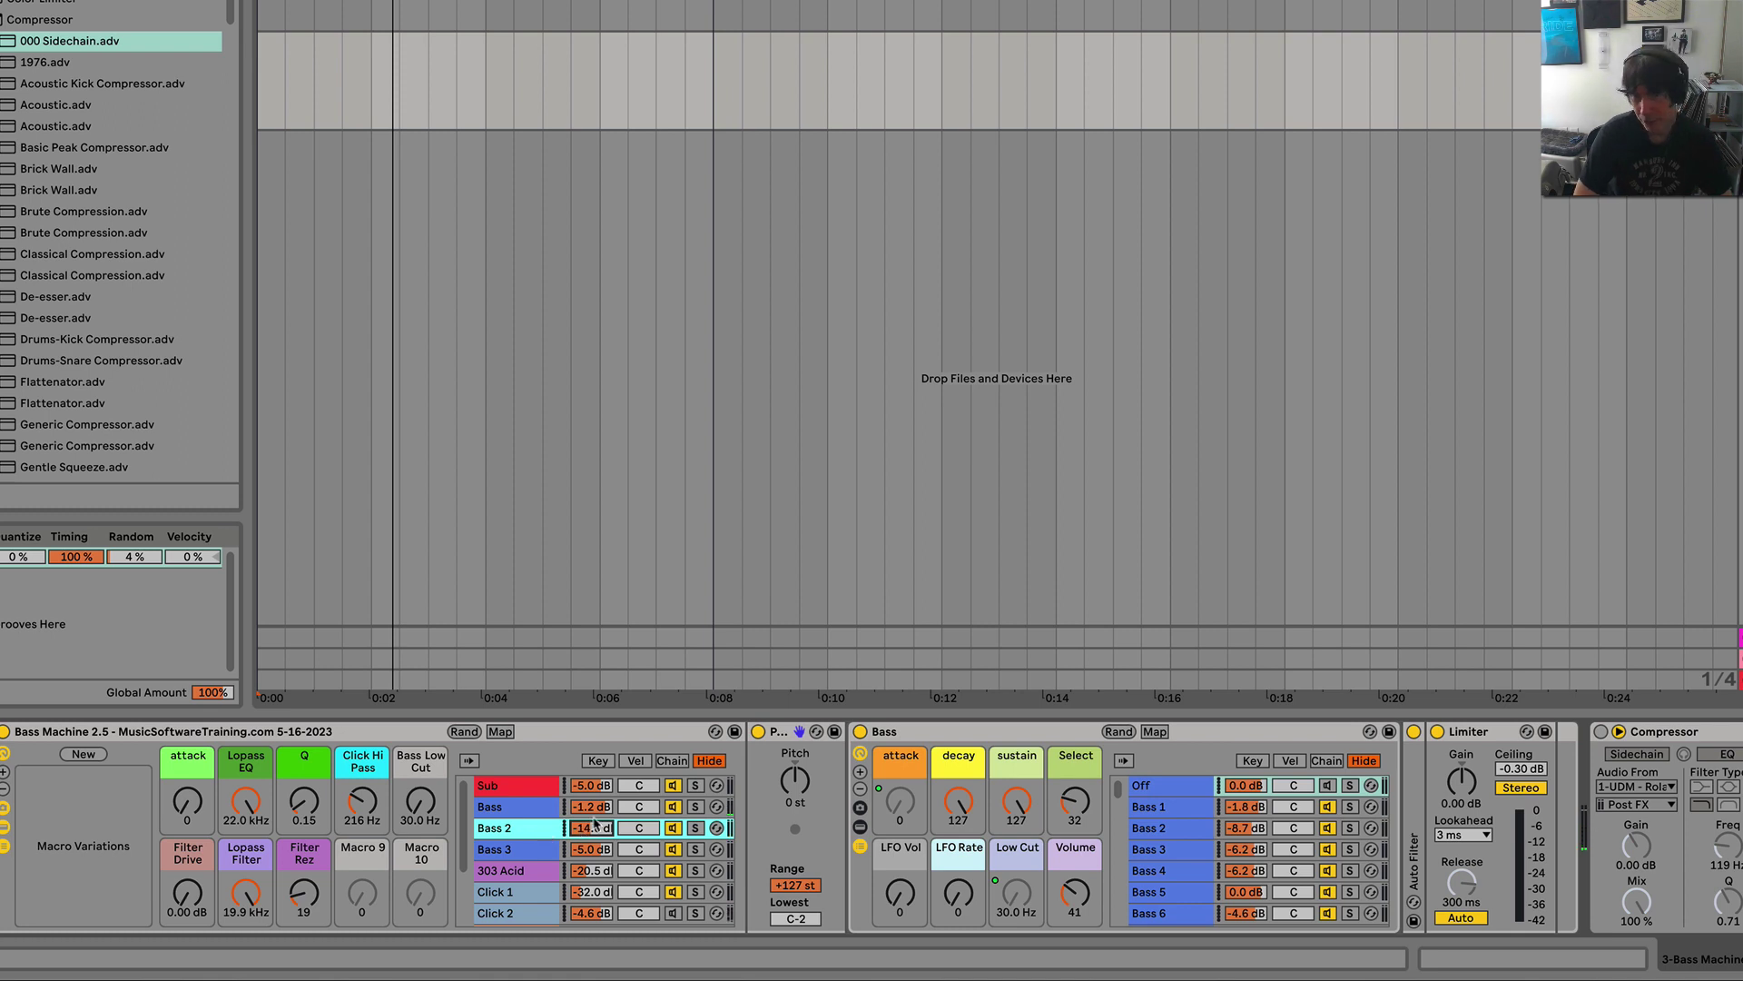
Step: Browse the sounds inside the Bass 3 chain, and reset the Bass chain's Select macro to 0
click(511, 852)
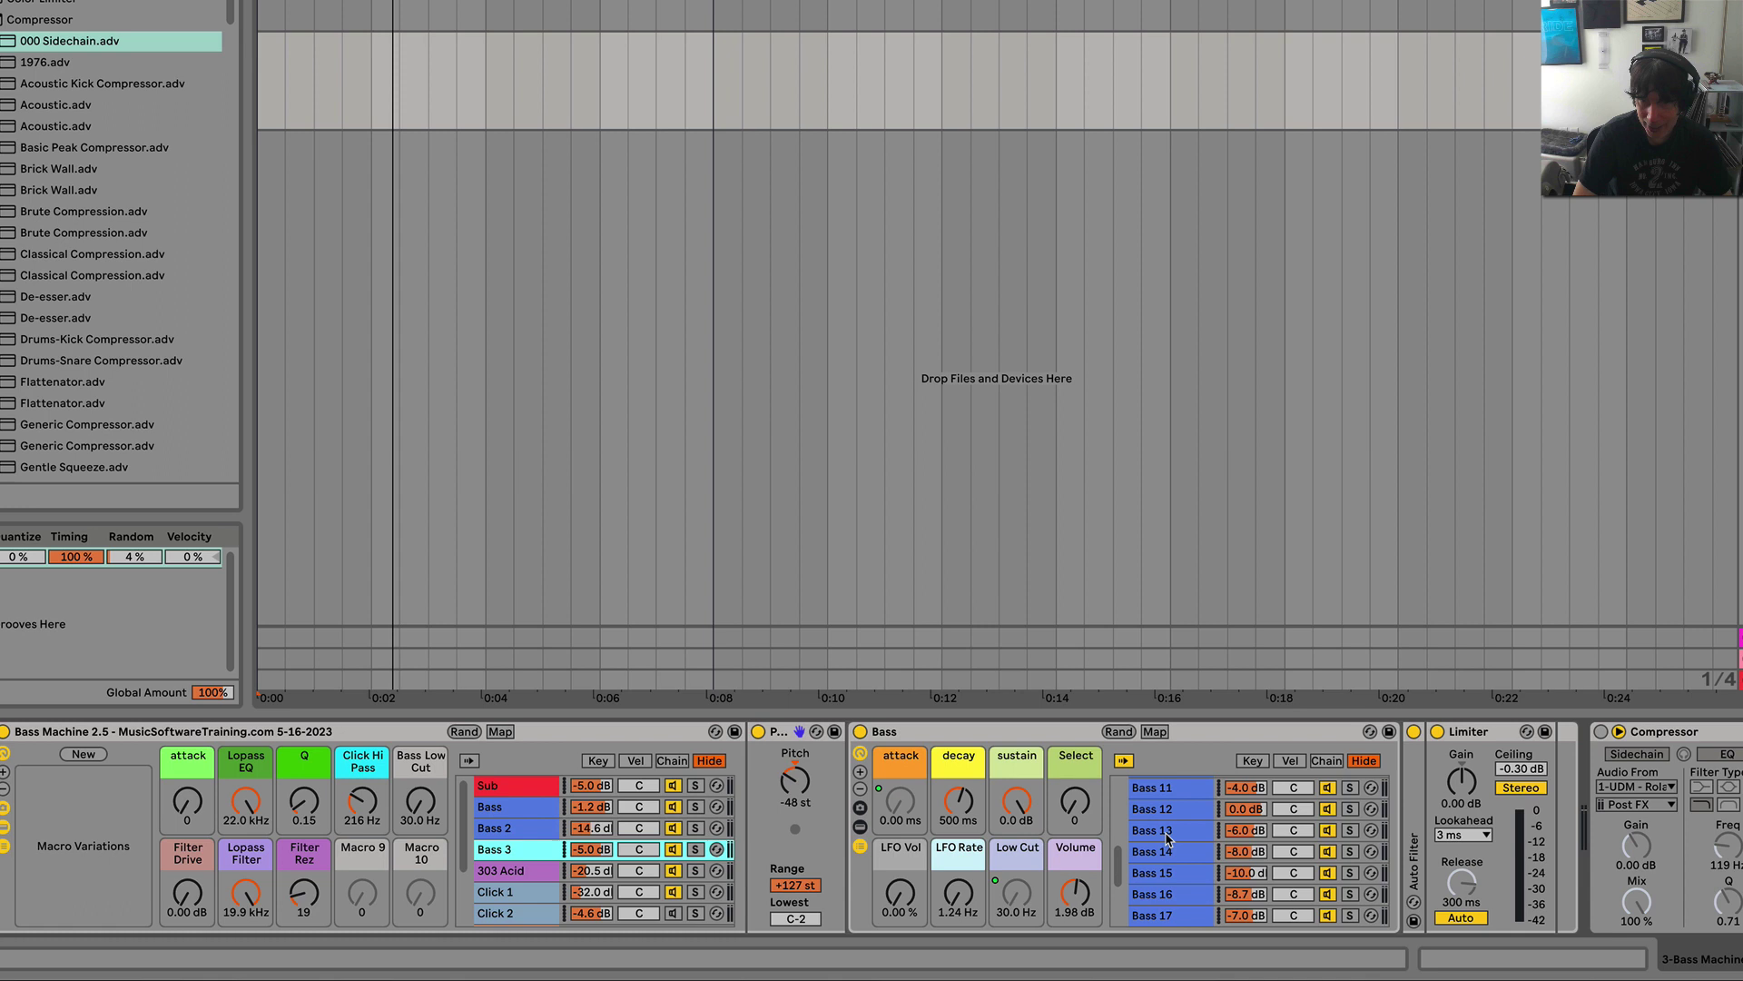
scroll(1168, 839, up, 5)
scroll(1169, 839, down, 9)
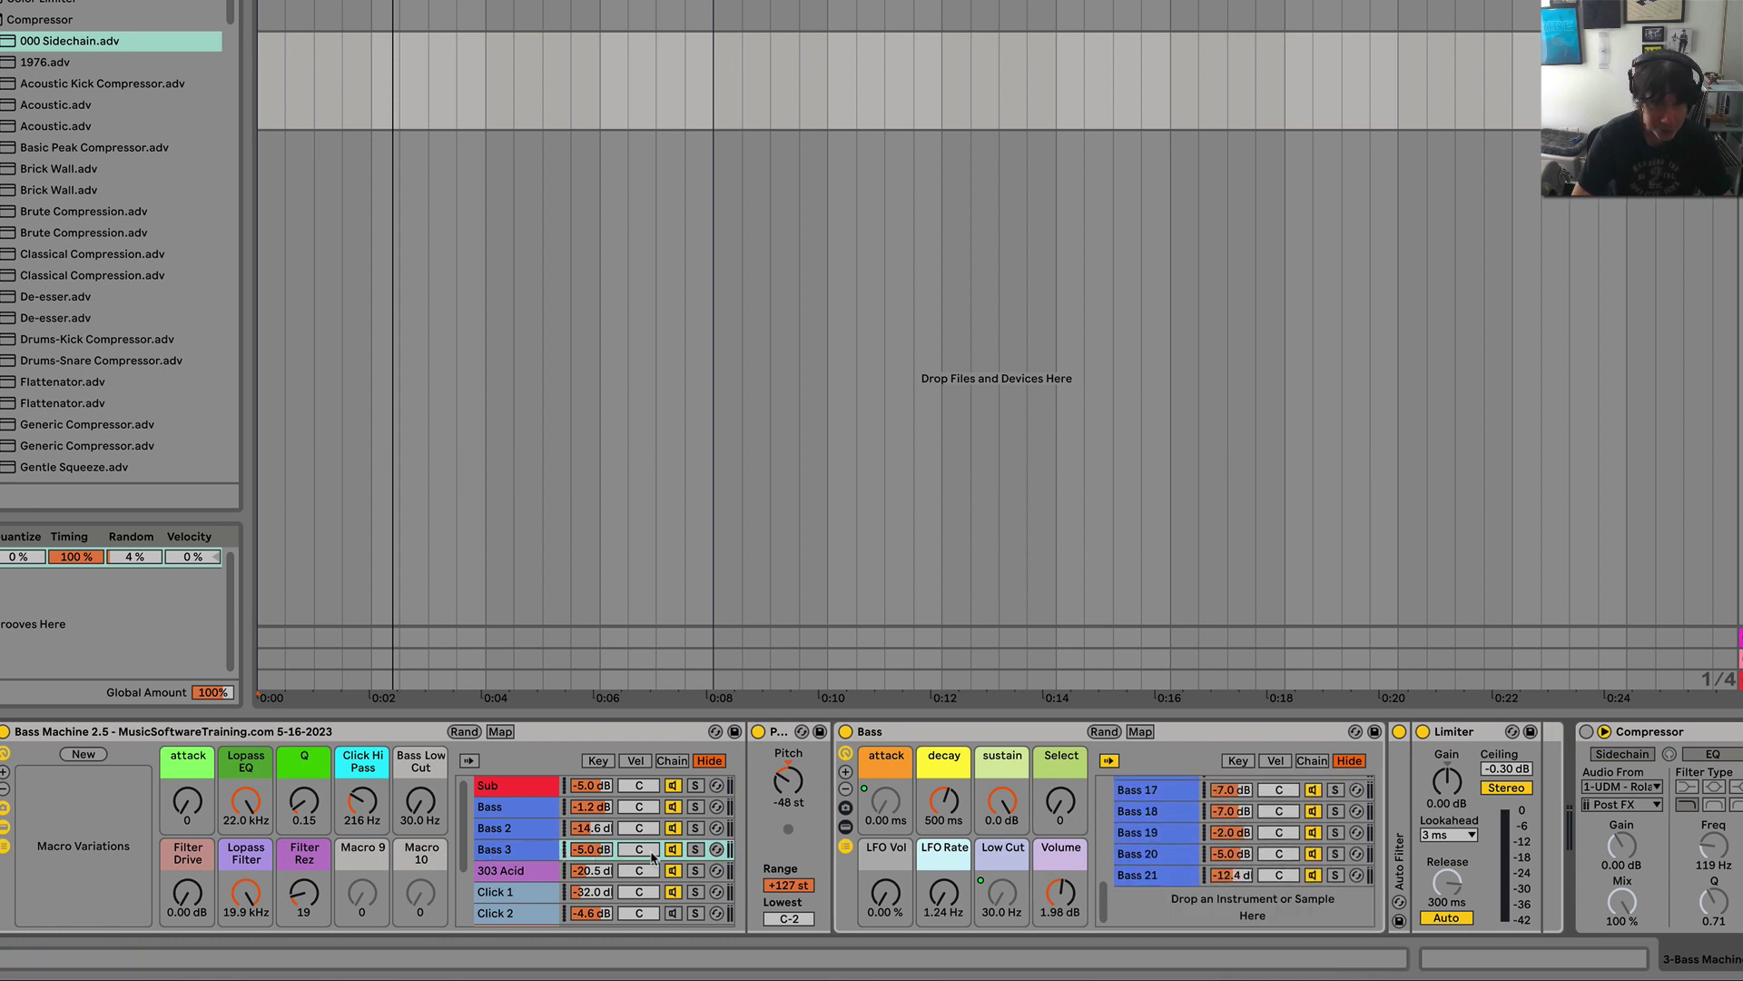
click(527, 807)
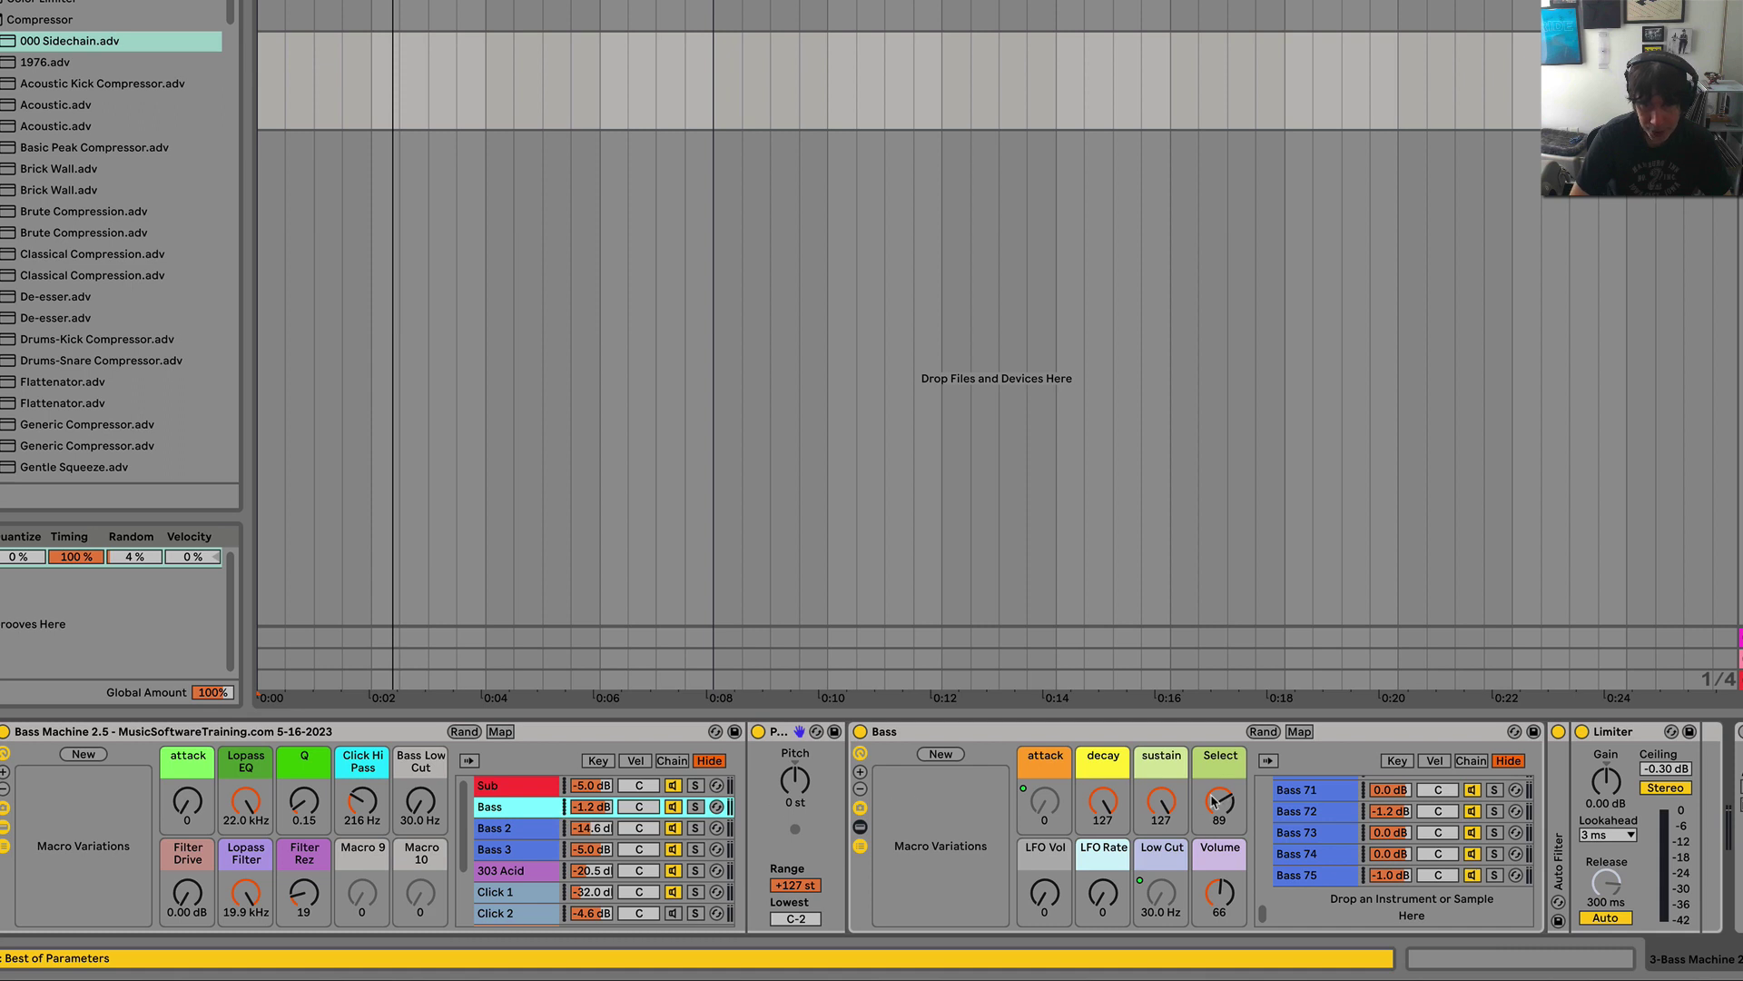
drag(1219, 802, 1220, 908)
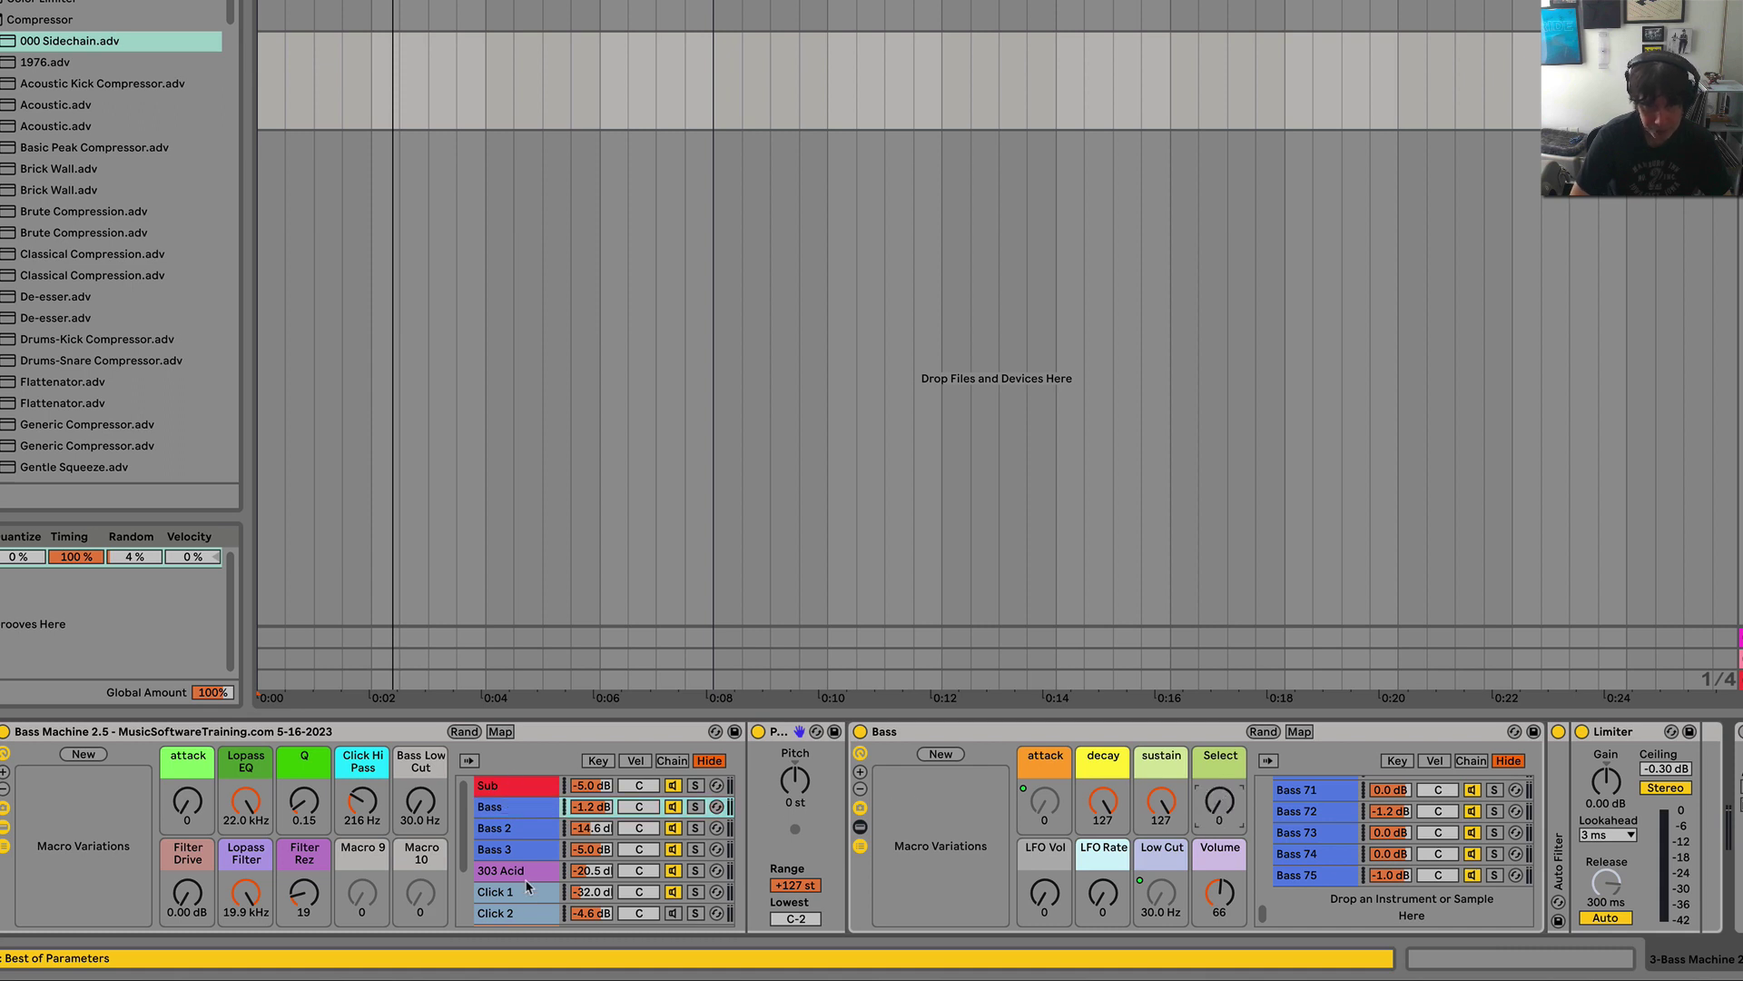
Step: Audition the Bass 3 chain's sounds by raising its Select macro to 72, and reset the macro to 0
click(525, 852)
drag(1070, 814, 1077, 804)
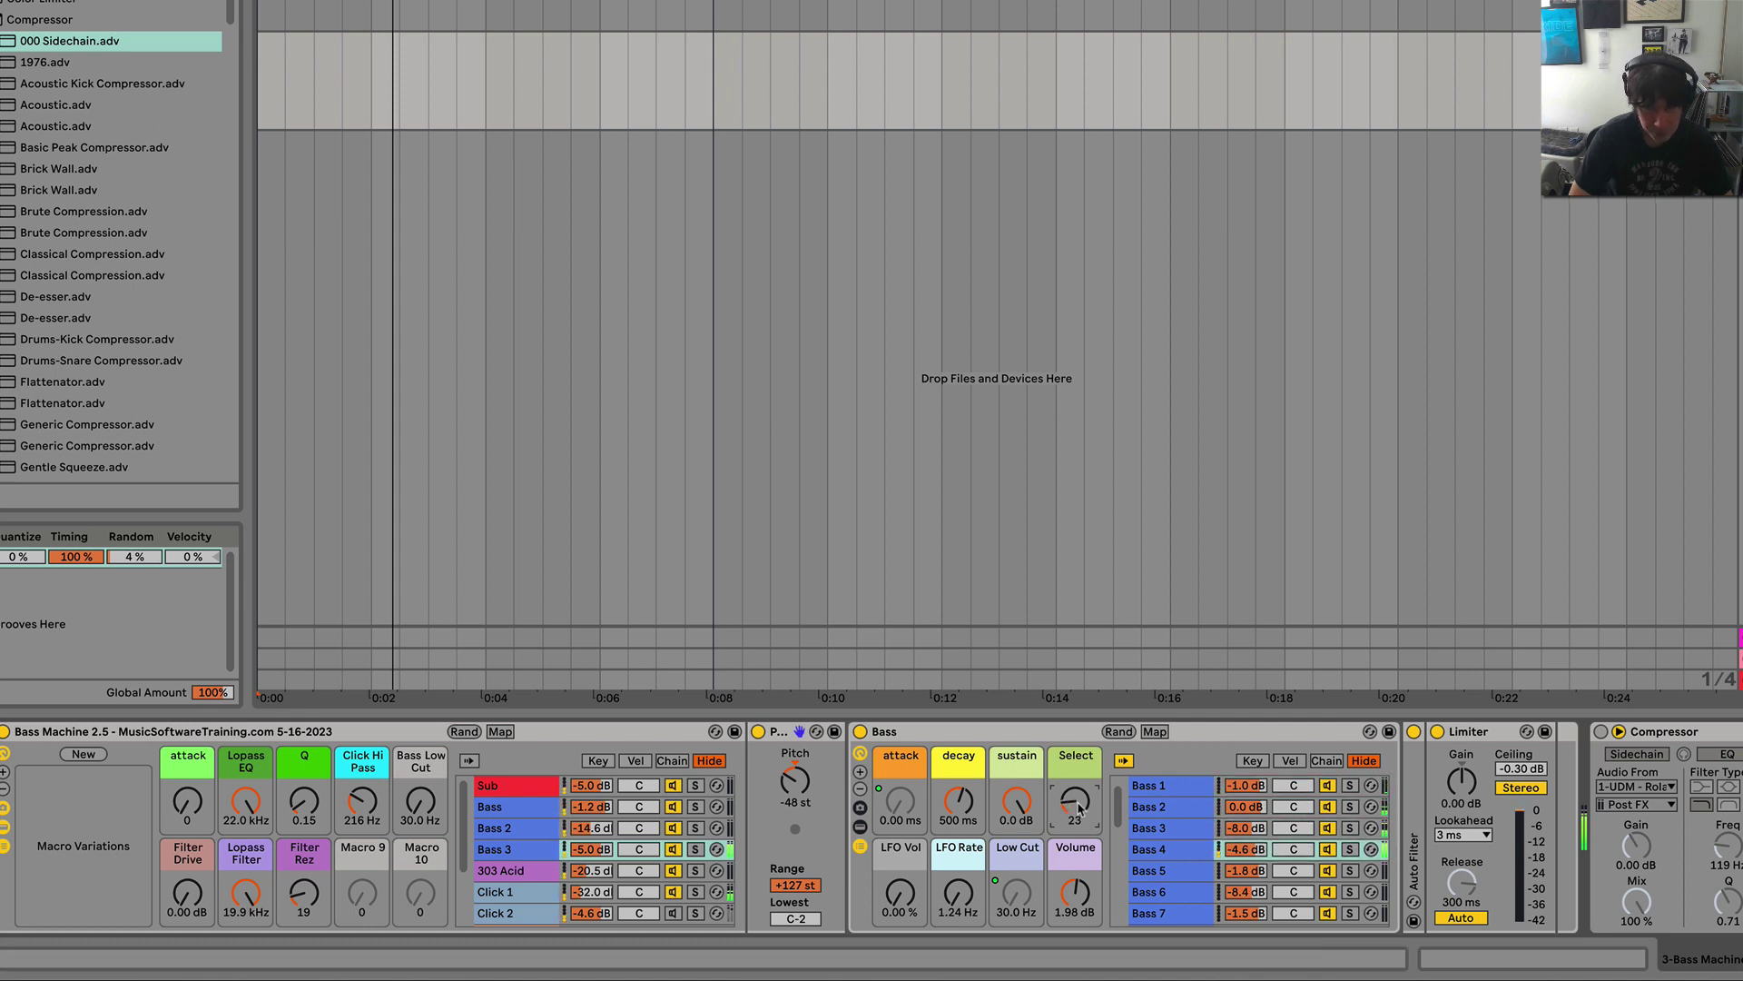
scroll(1080, 809, up, 7)
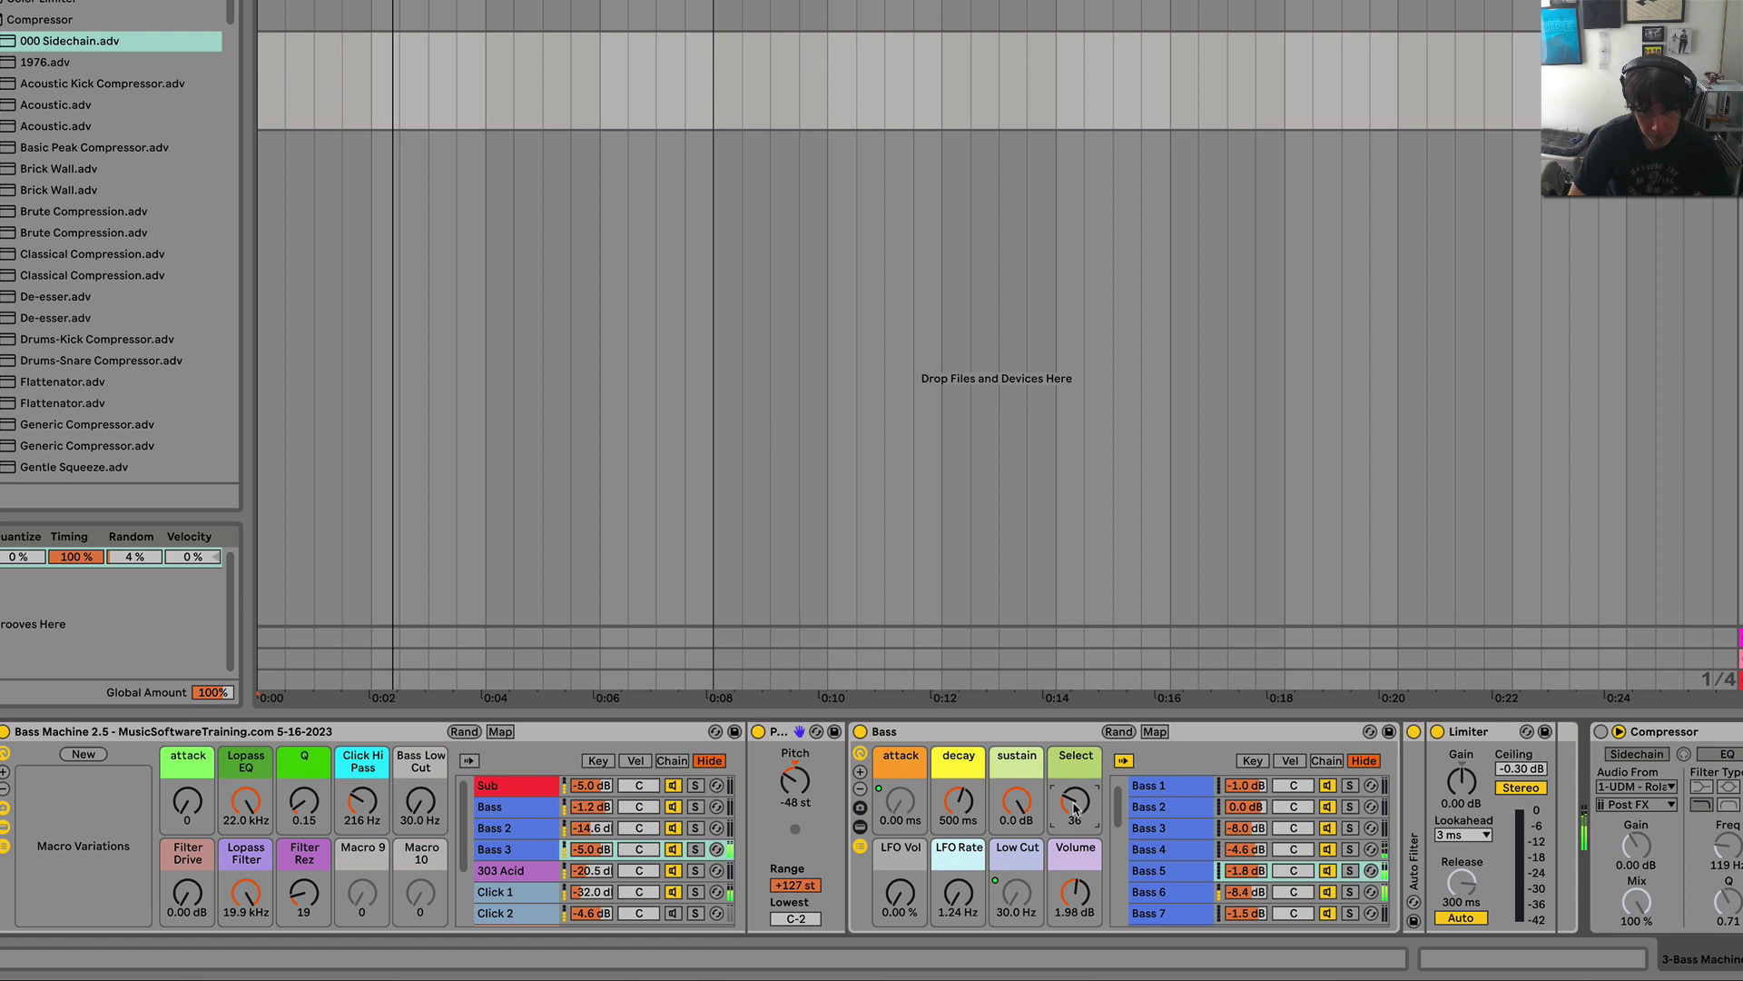
scroll(1074, 808, up, 2)
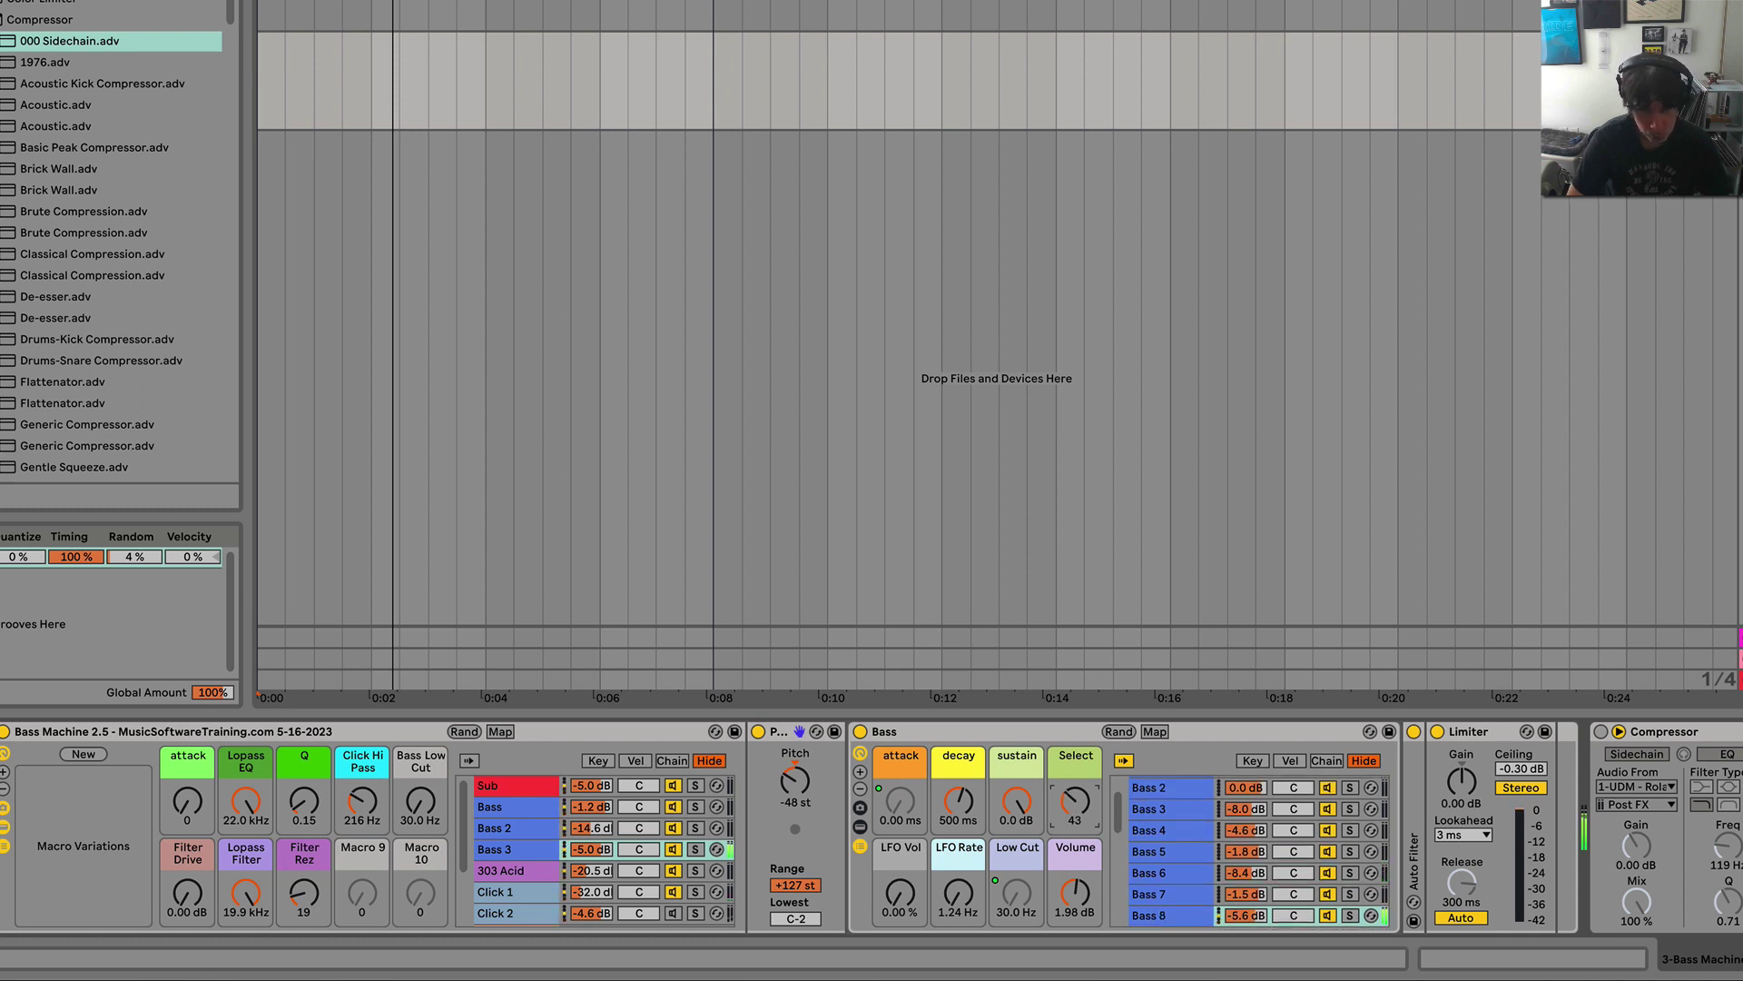
scroll(1082, 809, up, 5)
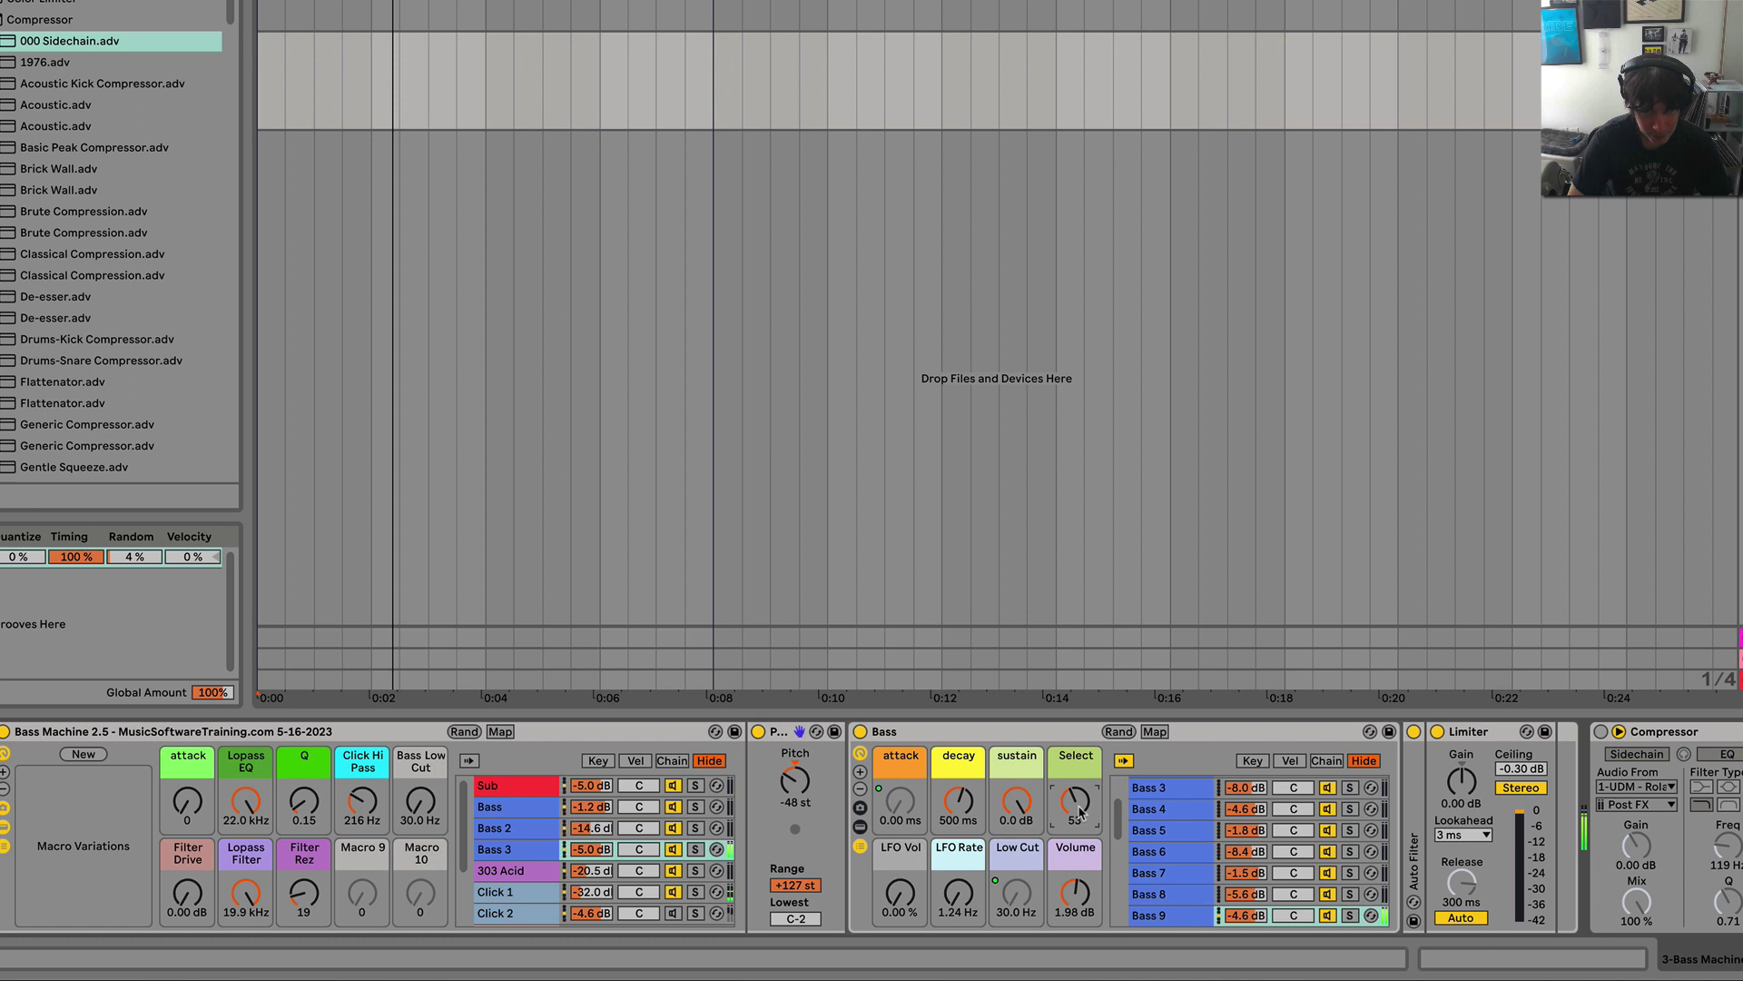
scroll(1080, 811, up, 8)
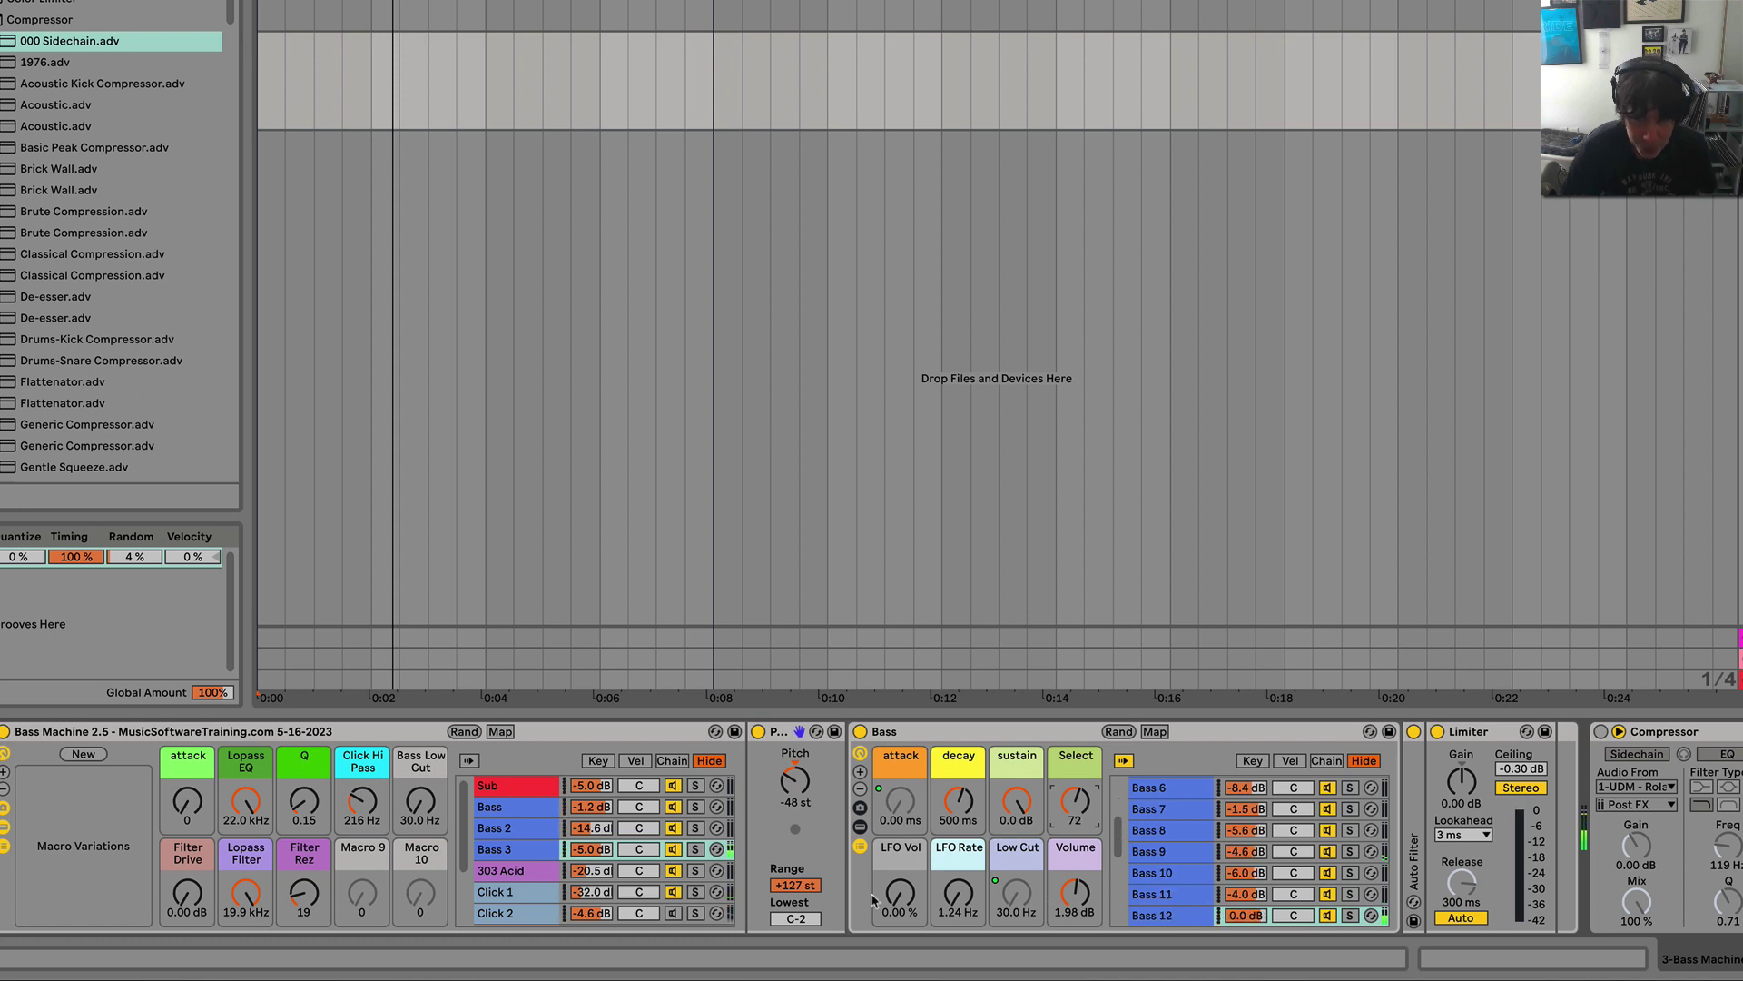
drag(1078, 811, 1077, 872)
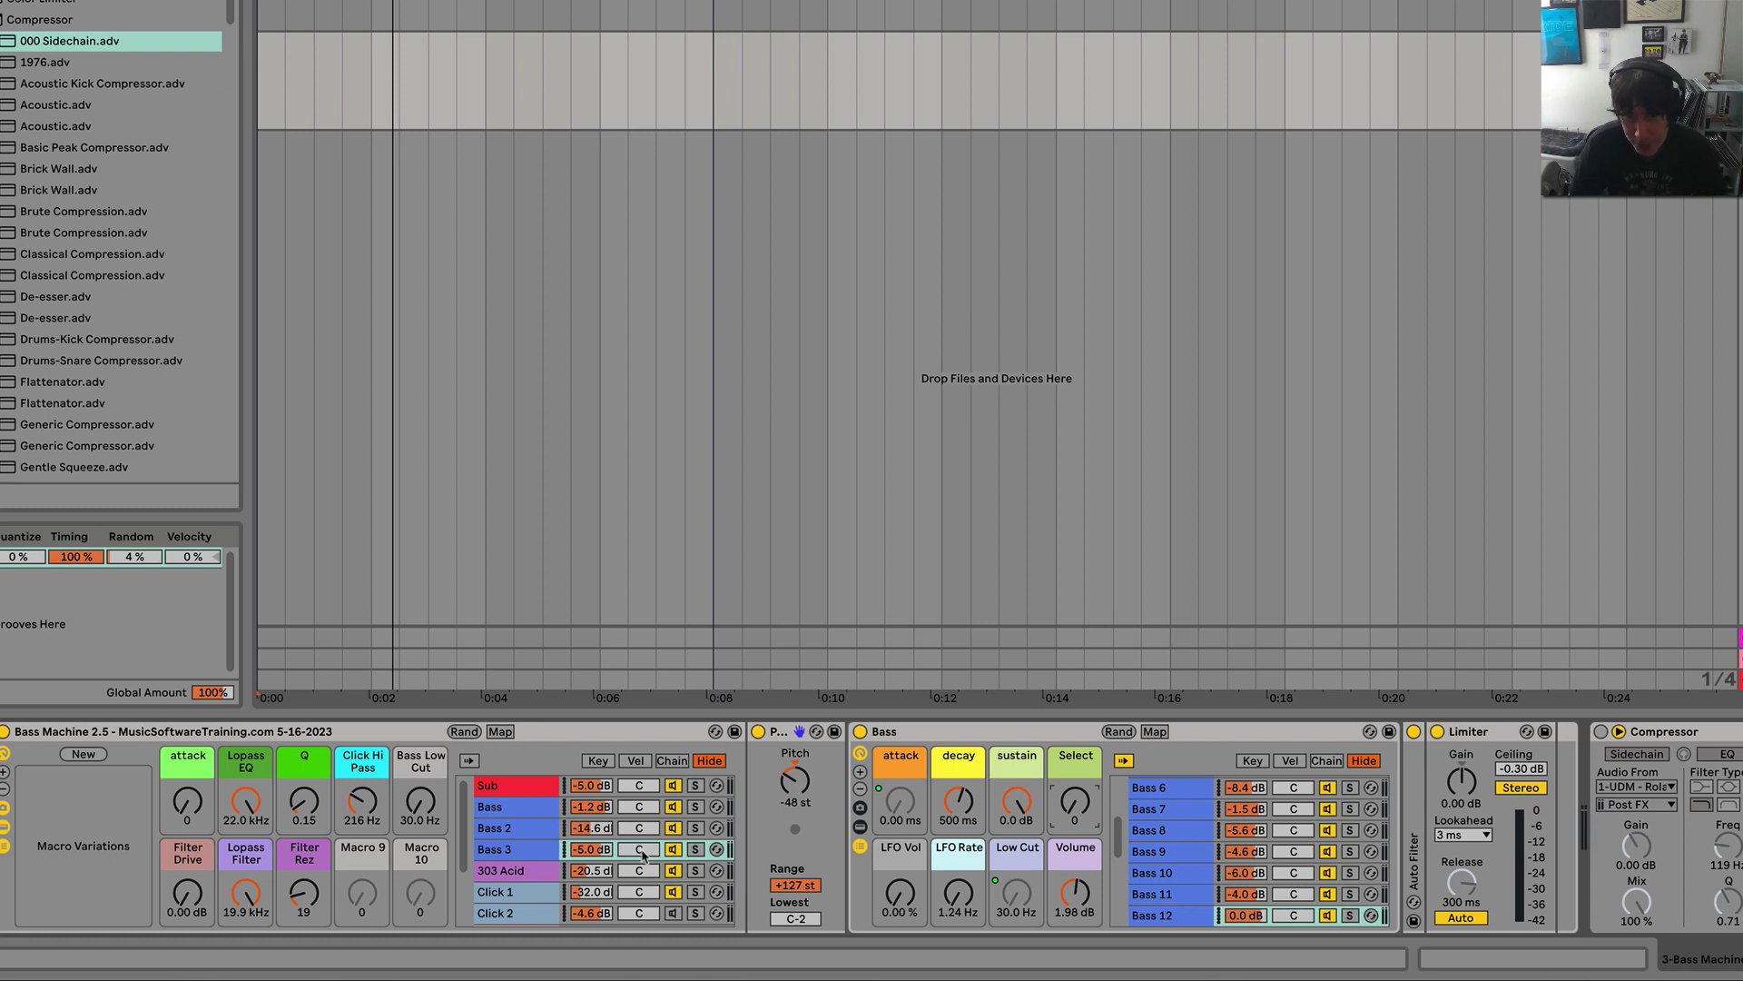
Step: Open the 303 Acid chain at -12.7 dB, set Filter Reso to 112 % and LP Filter to 44.4 Hz, and turn on the Sting device
click(514, 871)
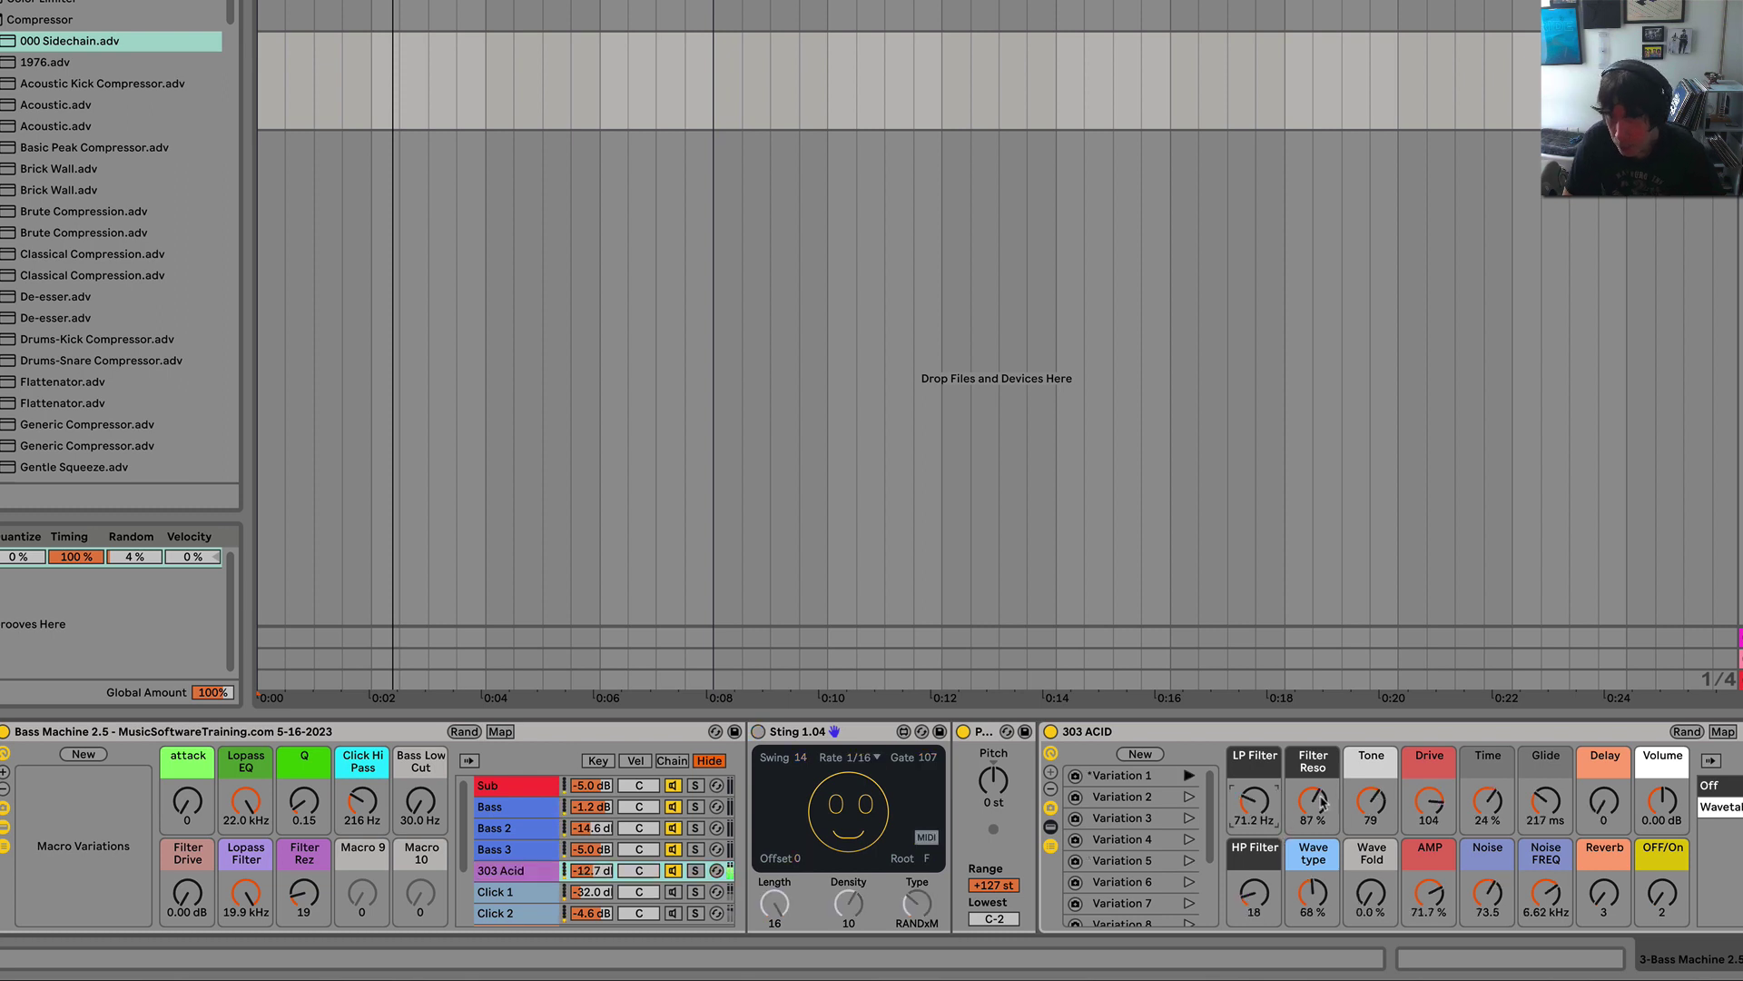
drag(1322, 802, 1258, 803)
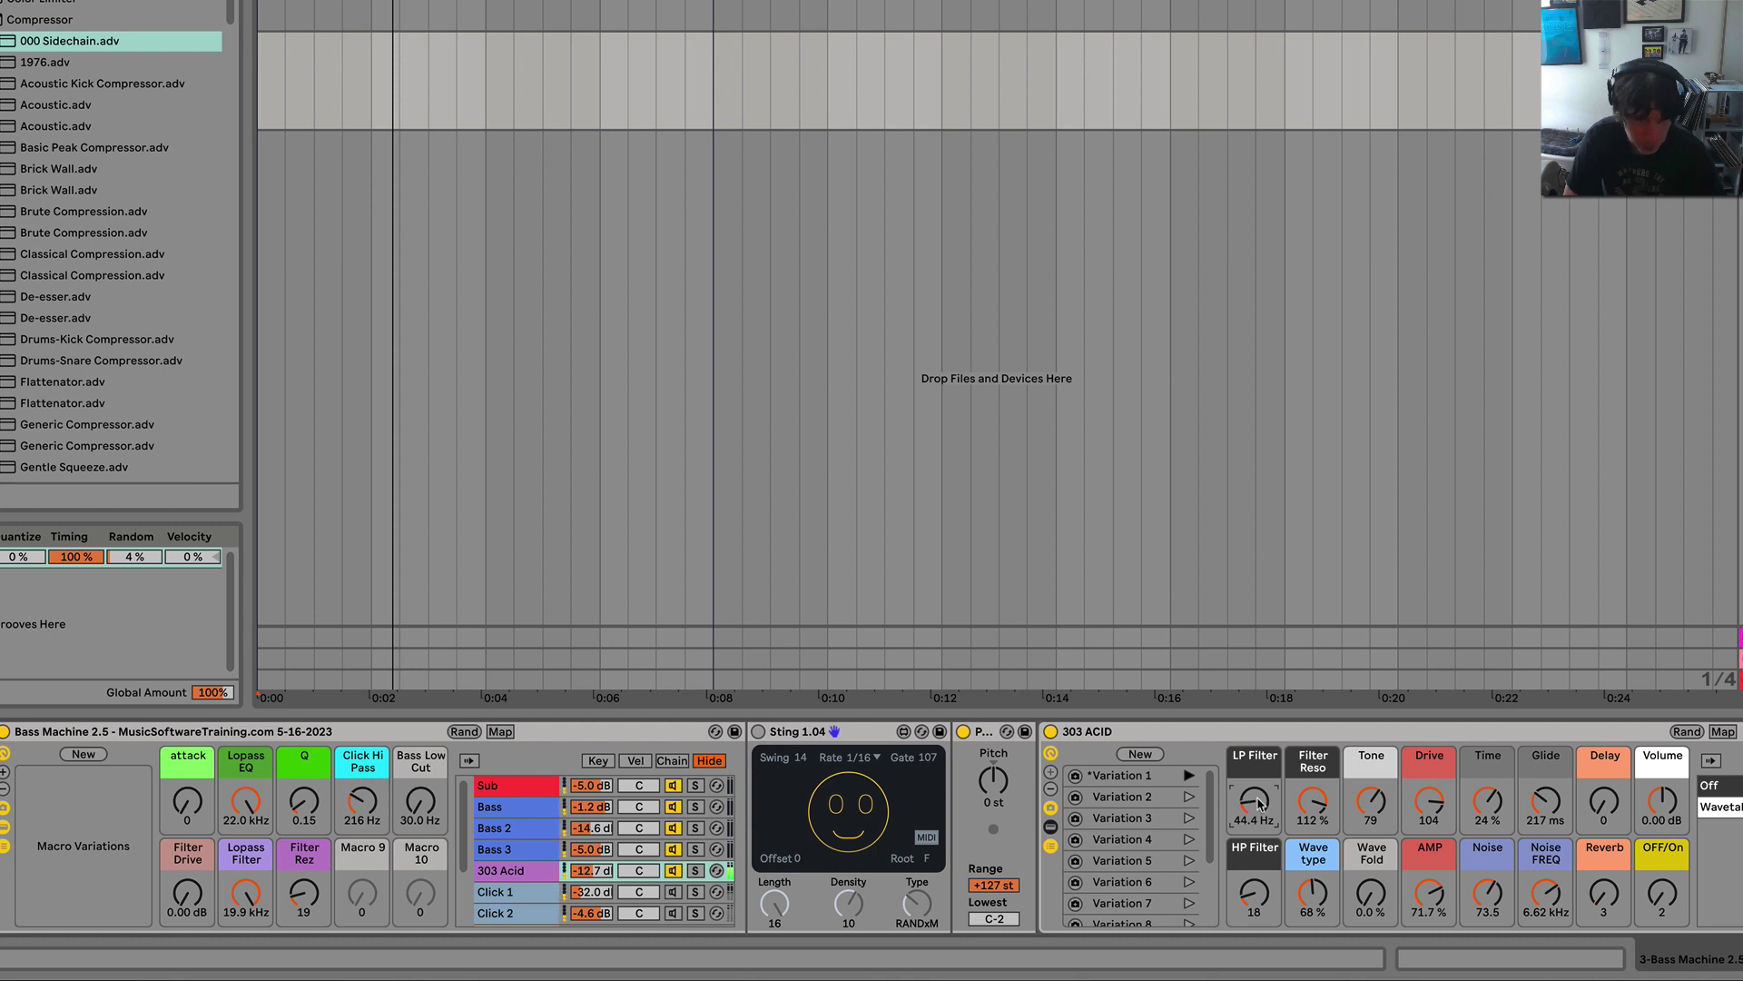
click(758, 731)
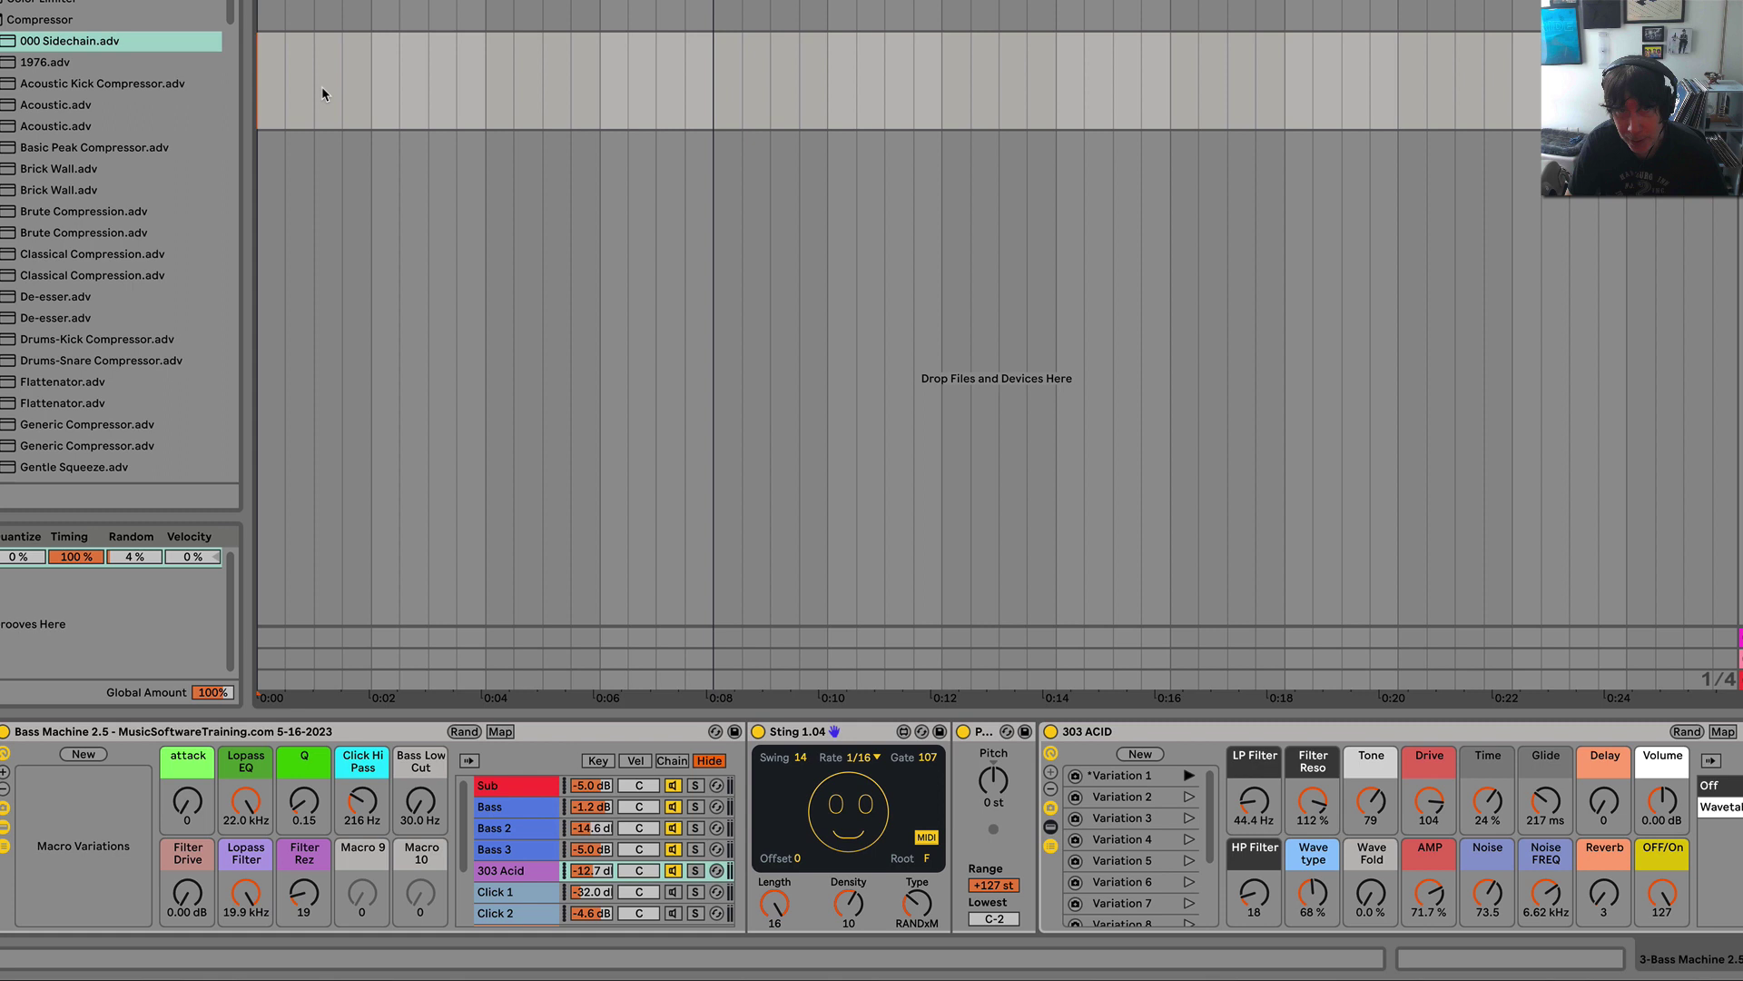
Step: Start playback and set Filter Reso to 94 %, LP Filter to 127 Hz, Wave type to 66 % and Sting's Density to 15
key(space)
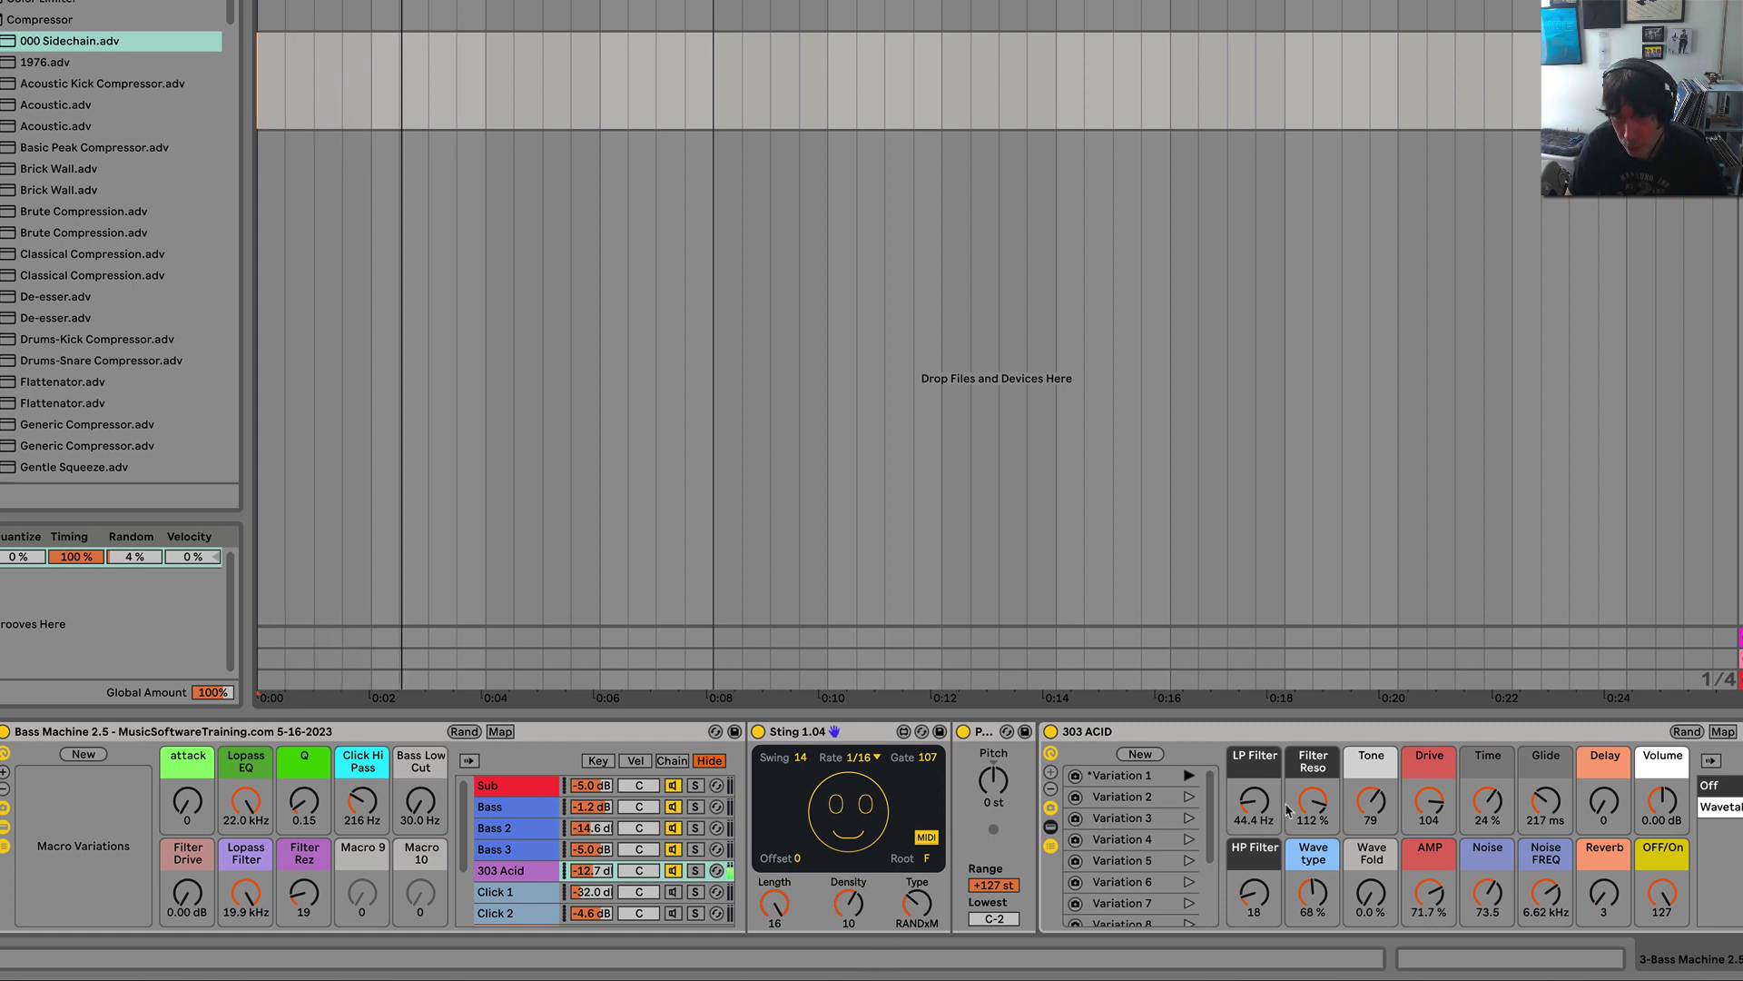
drag(1318, 795, 1250, 807)
drag(1313, 894, 1312, 895)
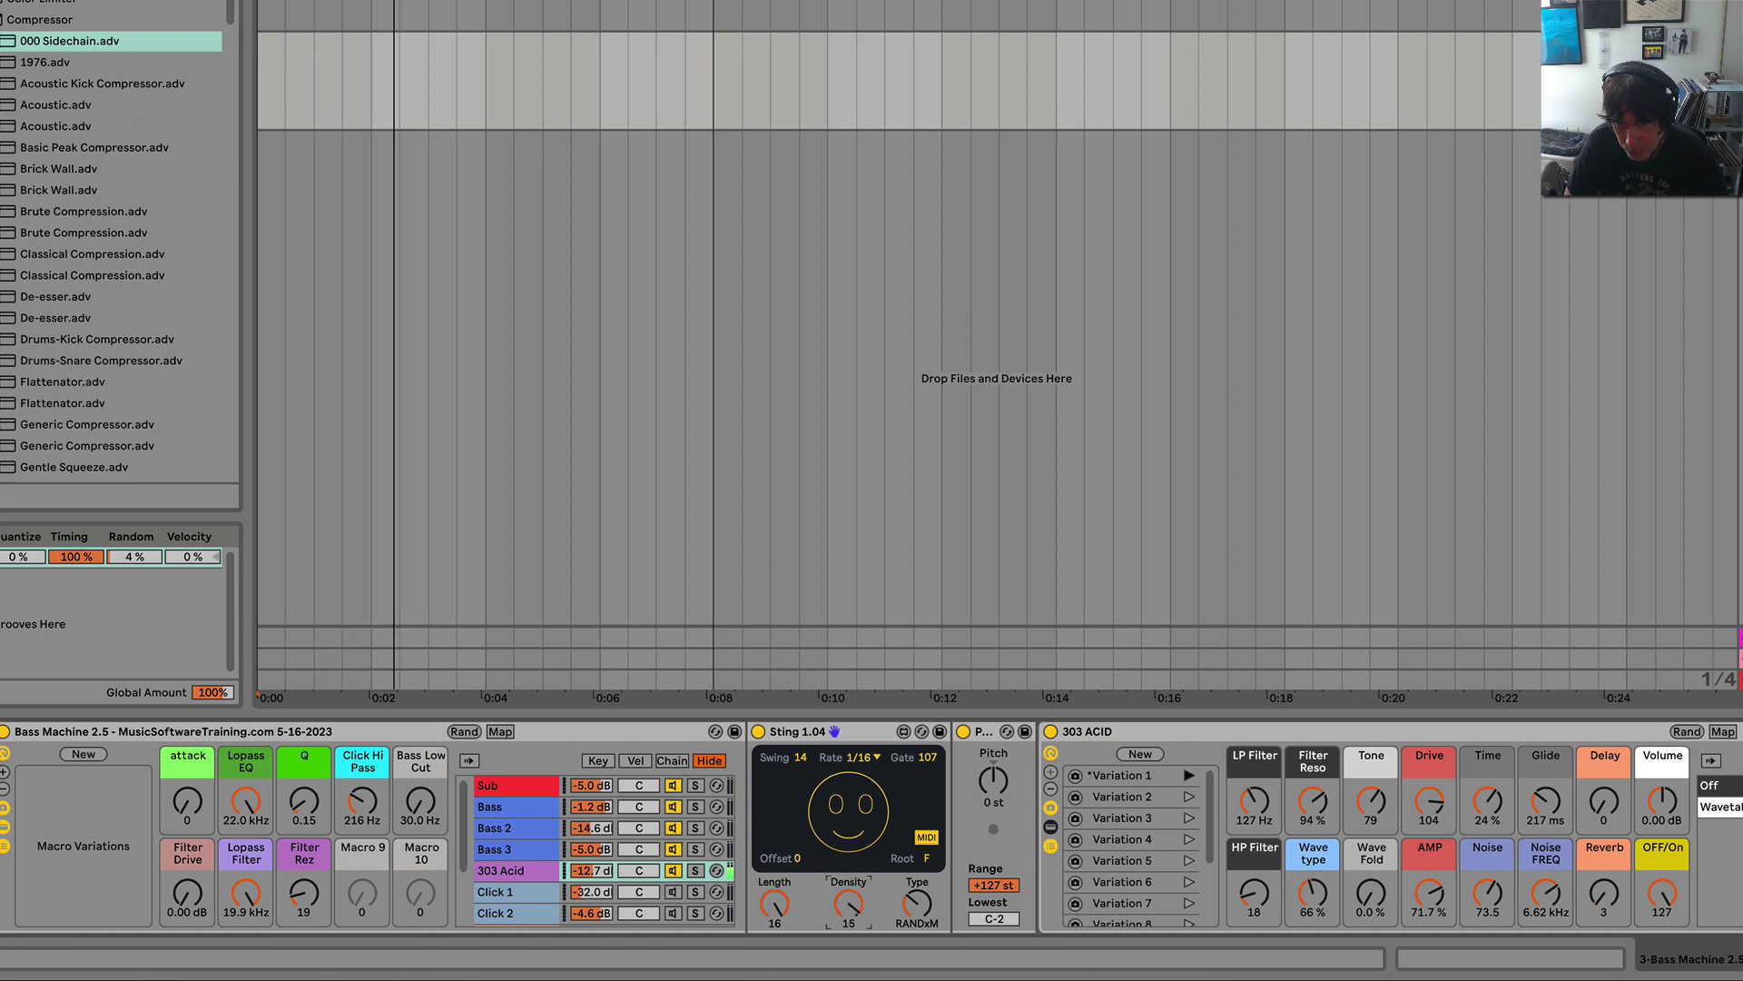
drag(851, 908, 852, 903)
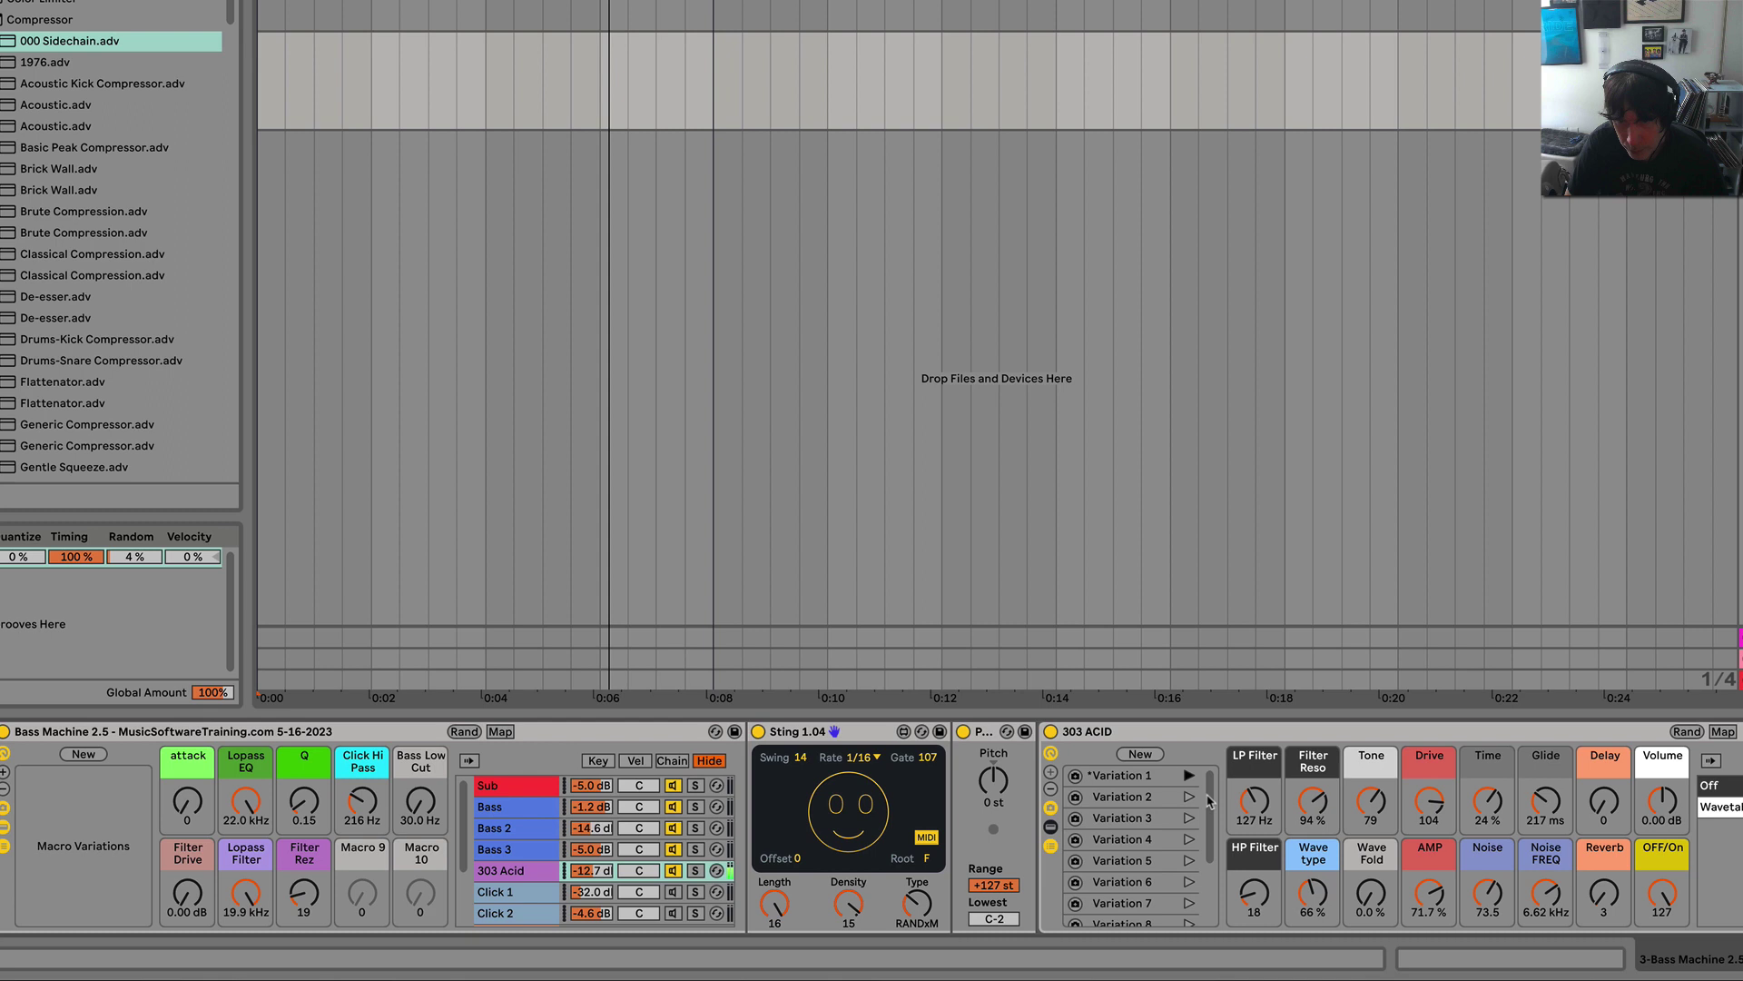
Step: Set the 303 Acid macros to Filter Reso 102 %, LP Filter 34.5 Hz, Wave Fold 38 %, Drive 37 and Time -69 %
drag(1318, 806, 1252, 813)
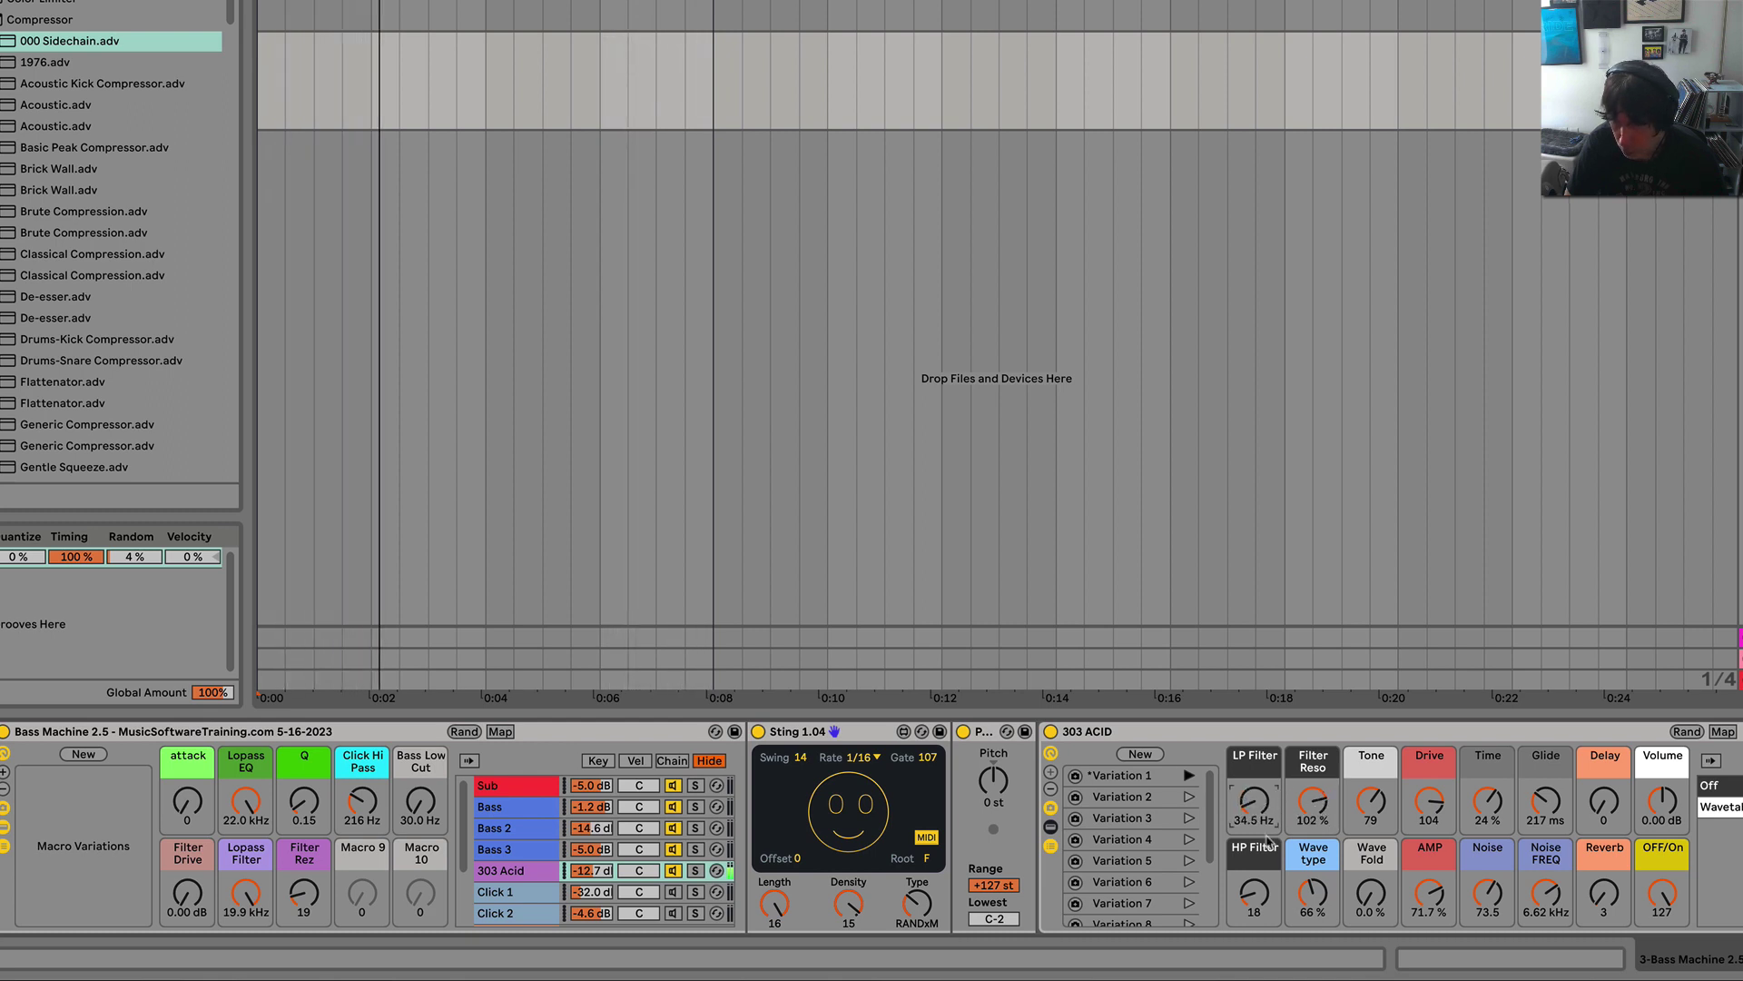
drag(1321, 902, 1367, 867)
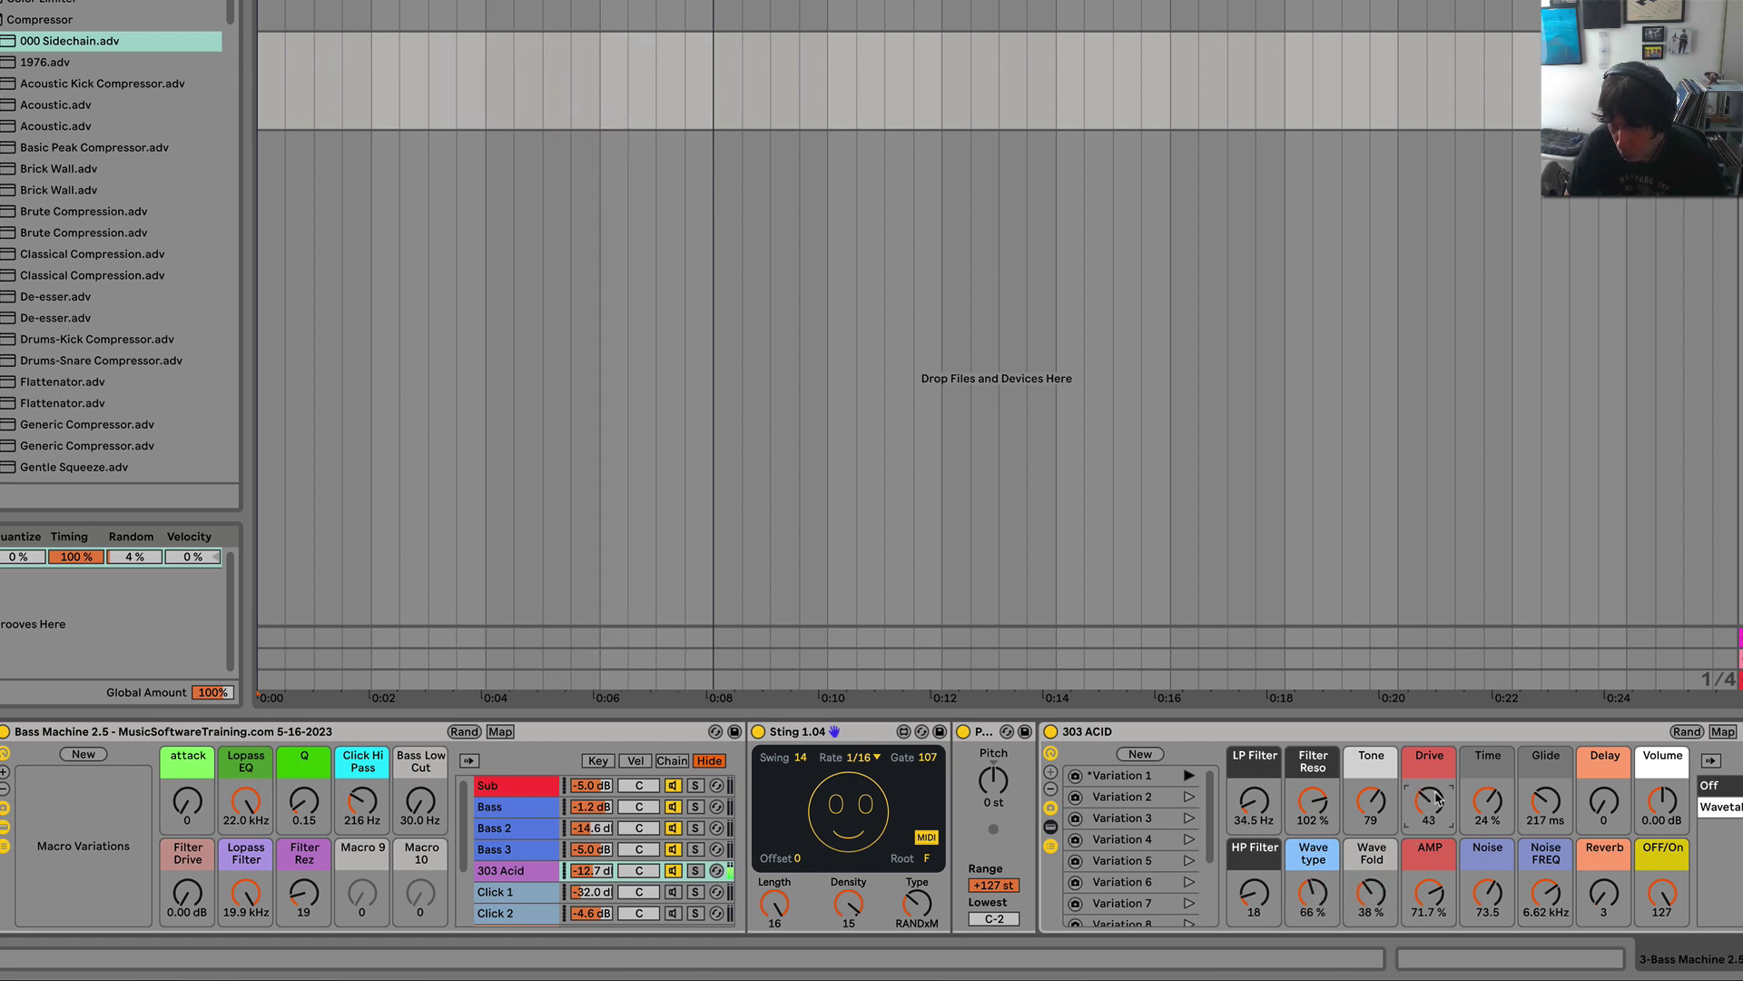
drag(1431, 802, 1432, 844)
click(1374, 803)
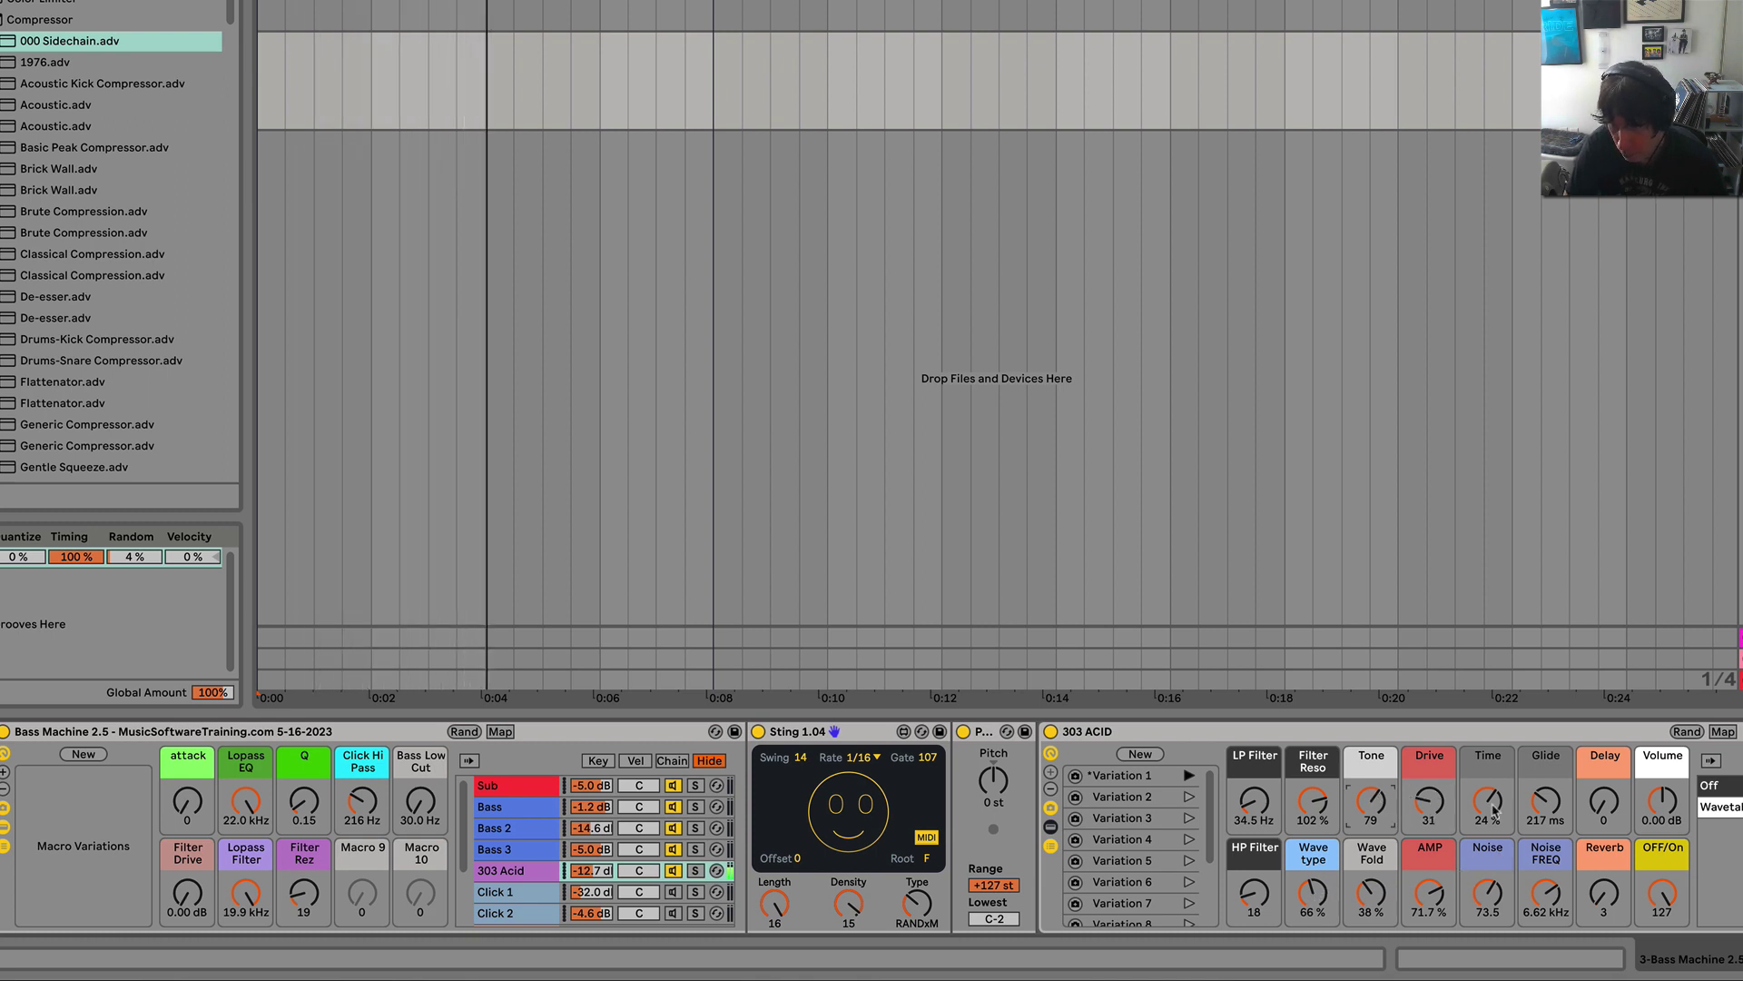
drag(1489, 817, 1489, 862)
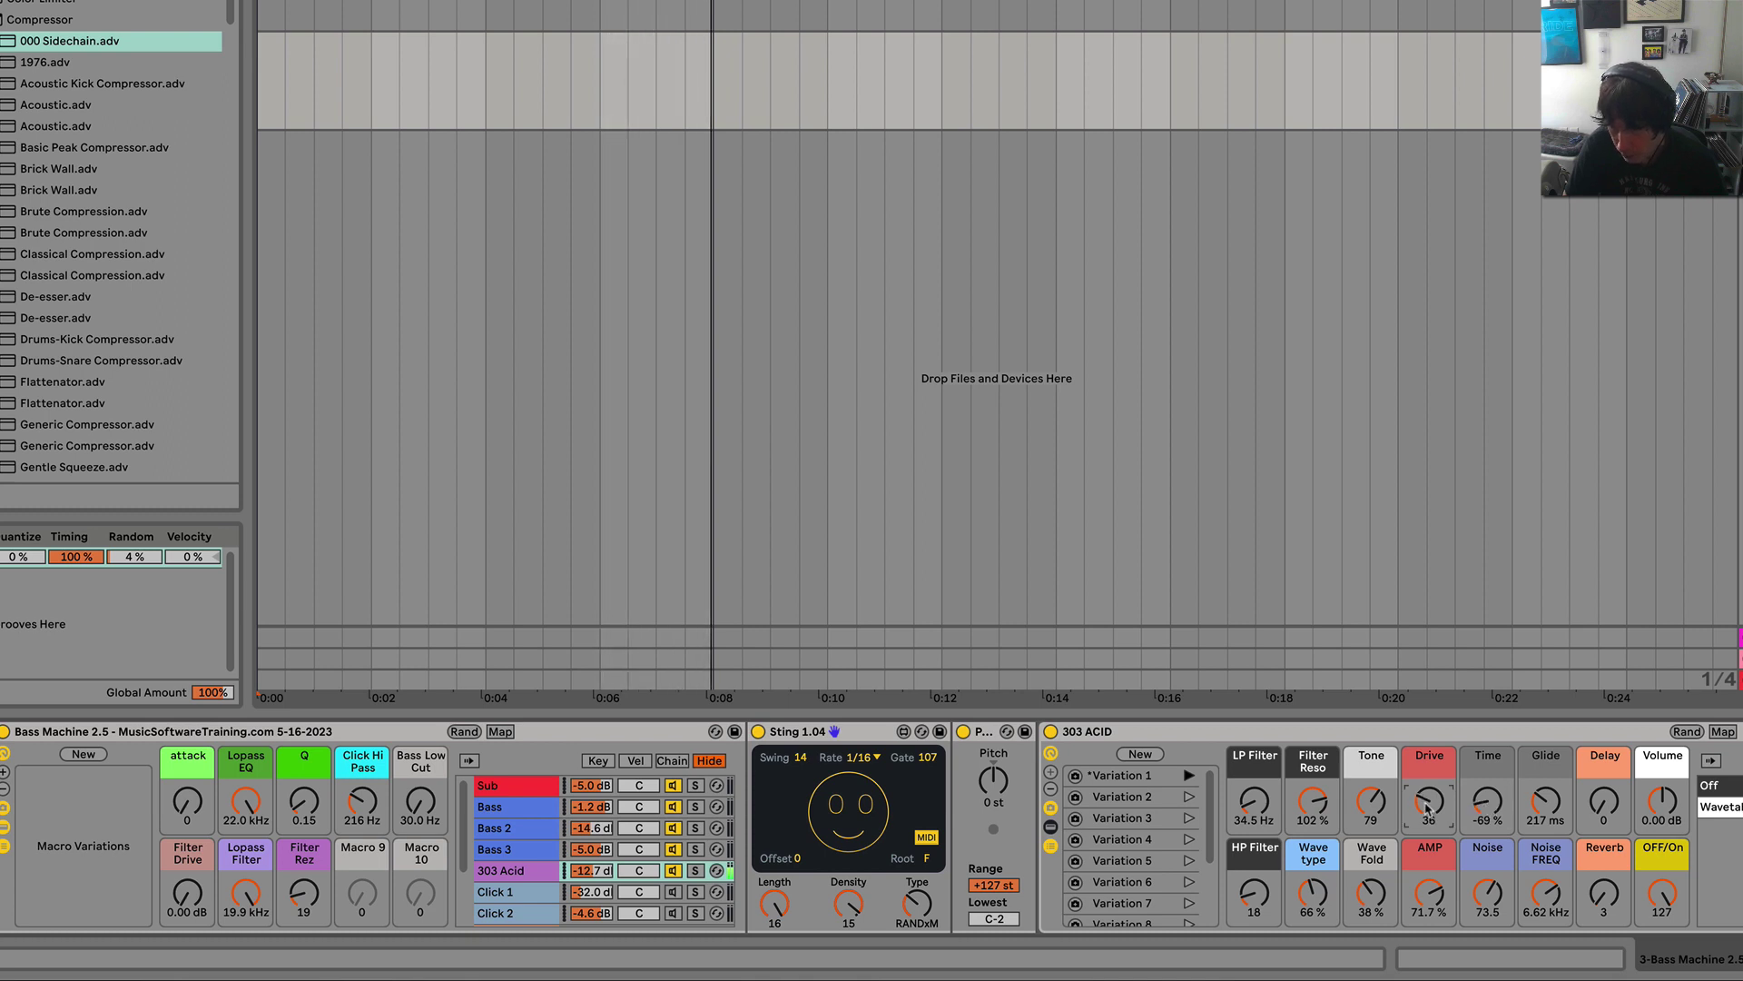
Step: Set the 303 Acid macros to Filter Reso 100 %, Glide 115 ms, AMP 20.5 %, LP Filter 49.5 Hz and HP Filter 0
drag(1313, 803, 1254, 804)
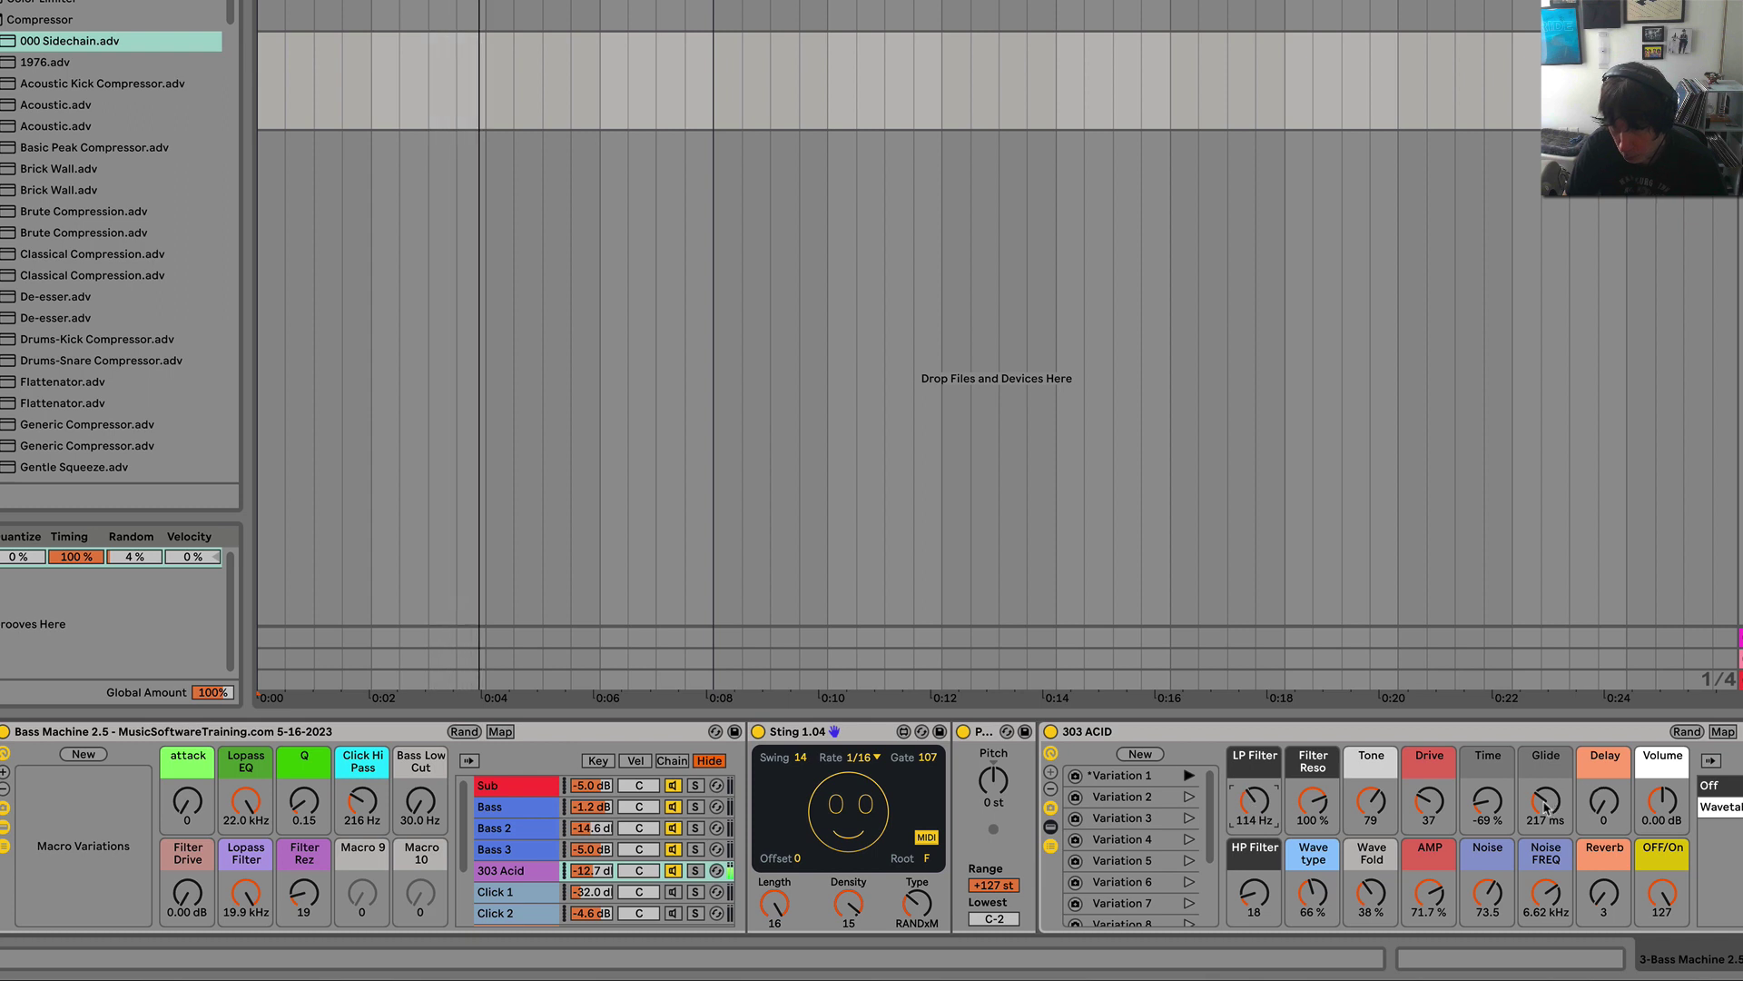
drag(1545, 803, 1605, 840)
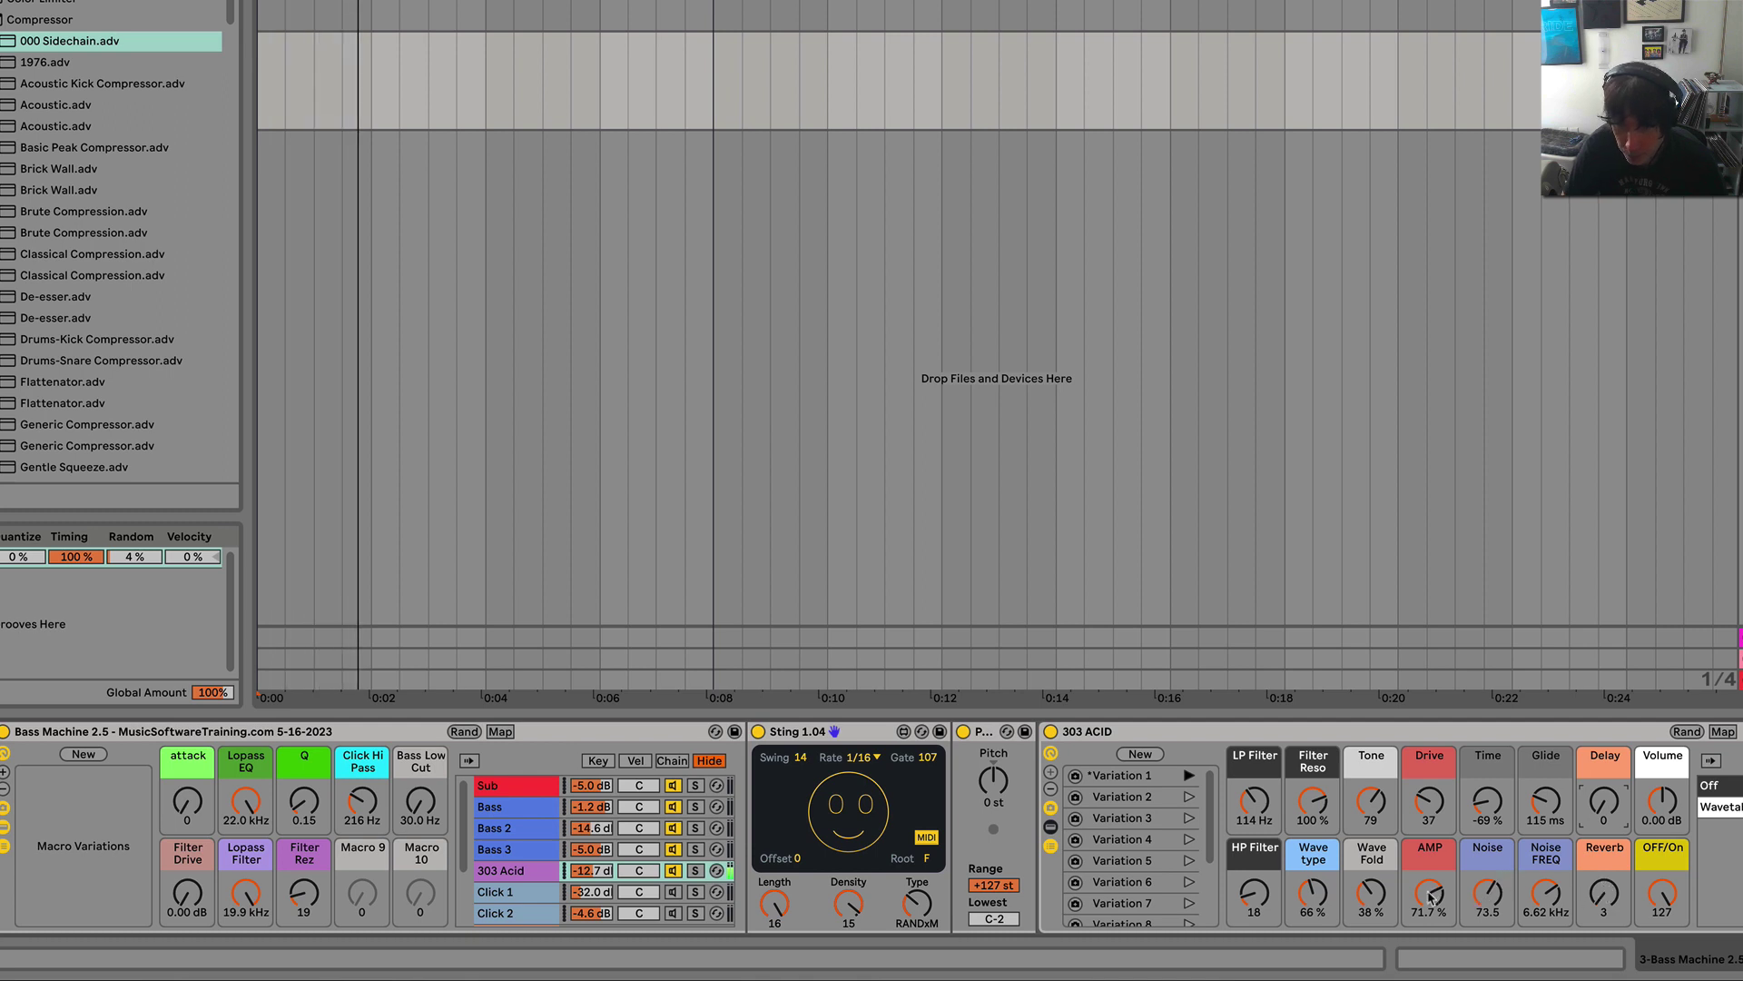
drag(1430, 894, 1431, 892)
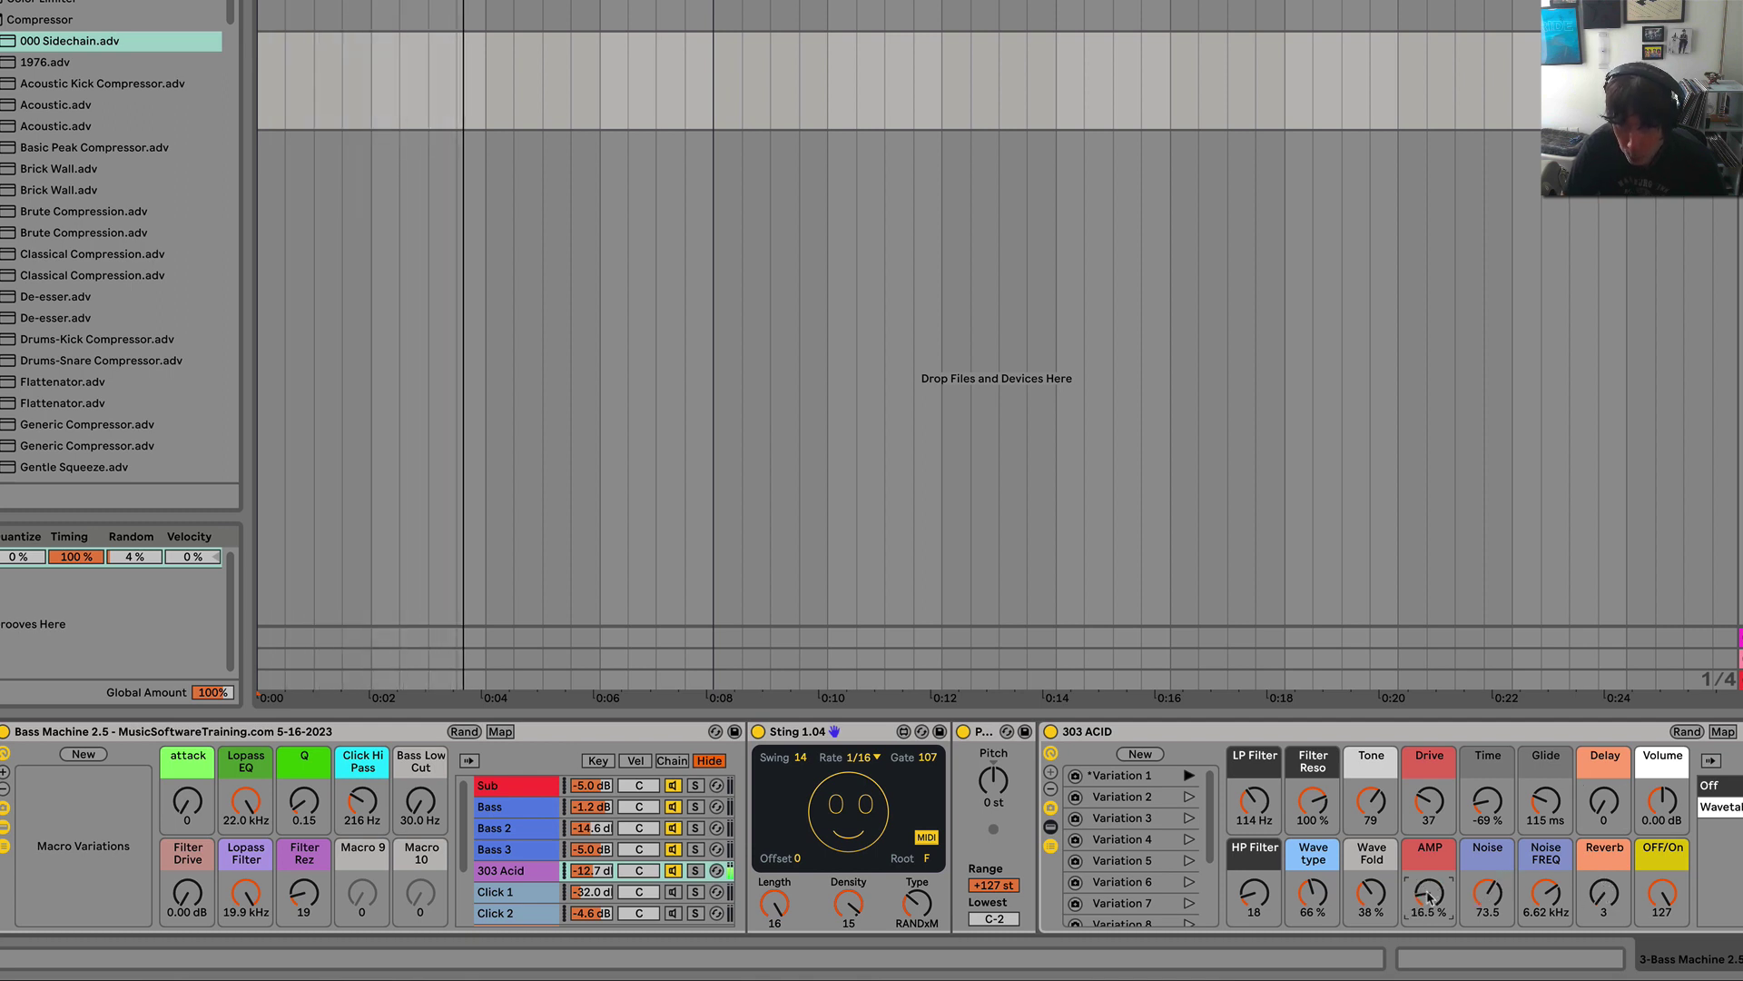
drag(1259, 803, 1252, 900)
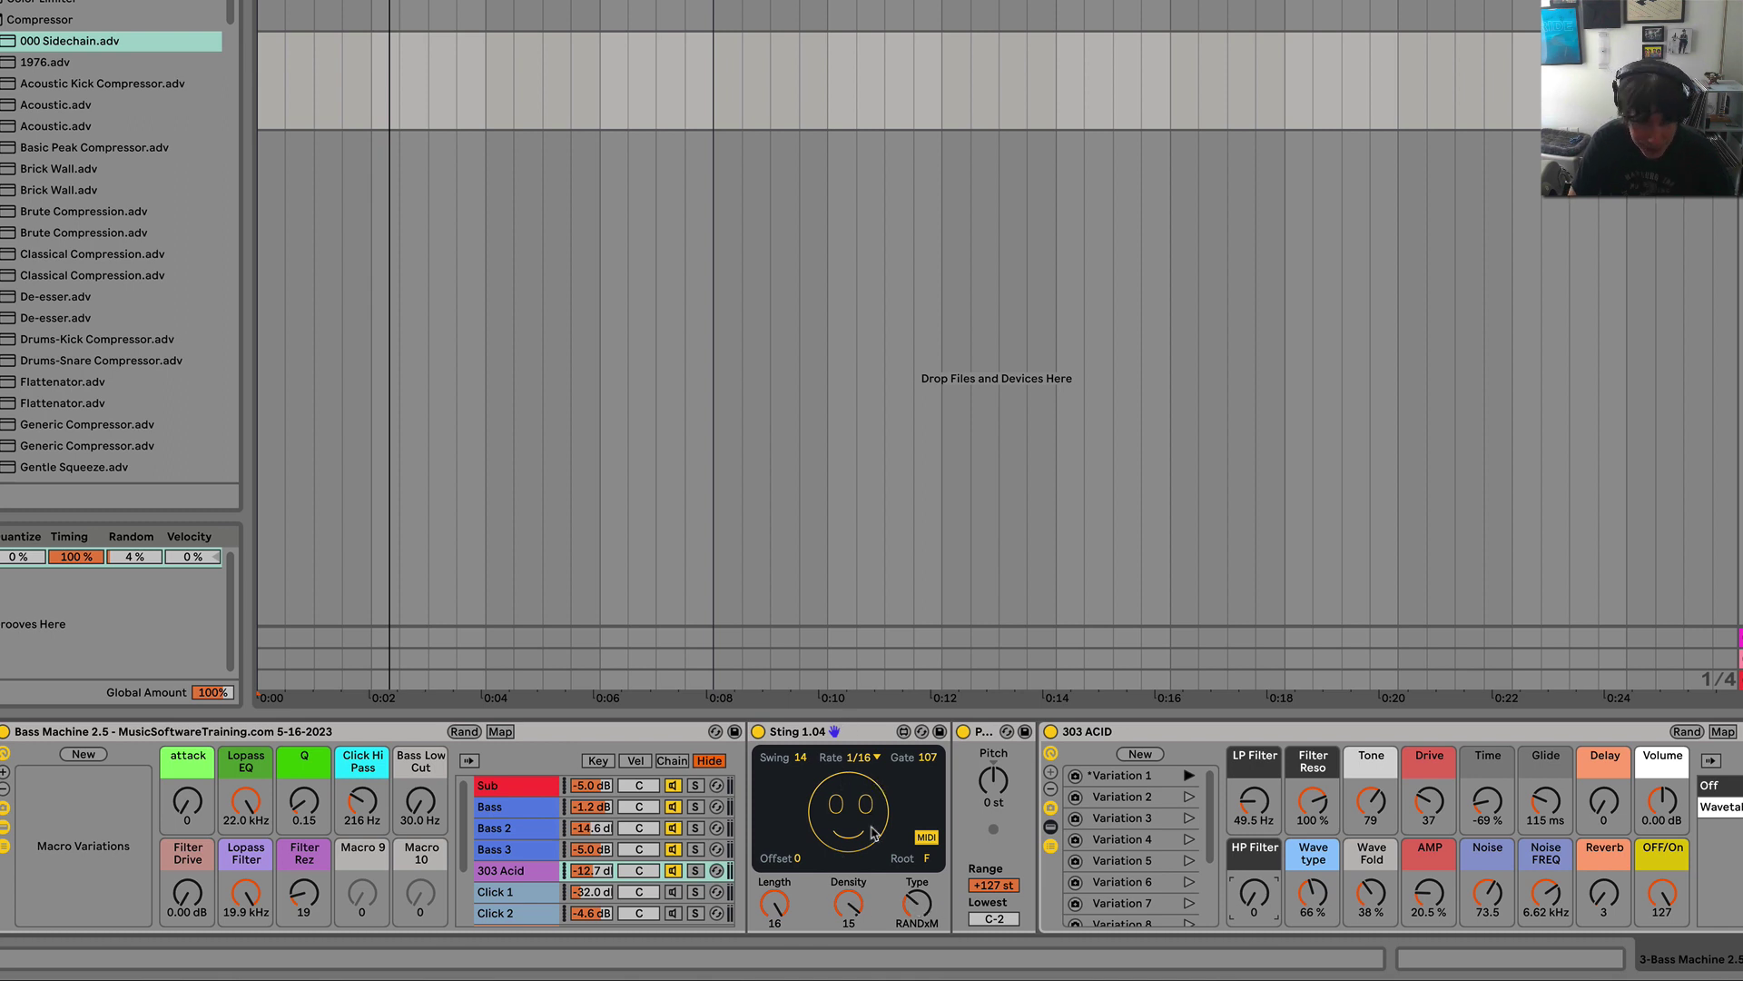
Step: Point out the Sting device in the 303 Acid chain and turn it off
click(808, 733)
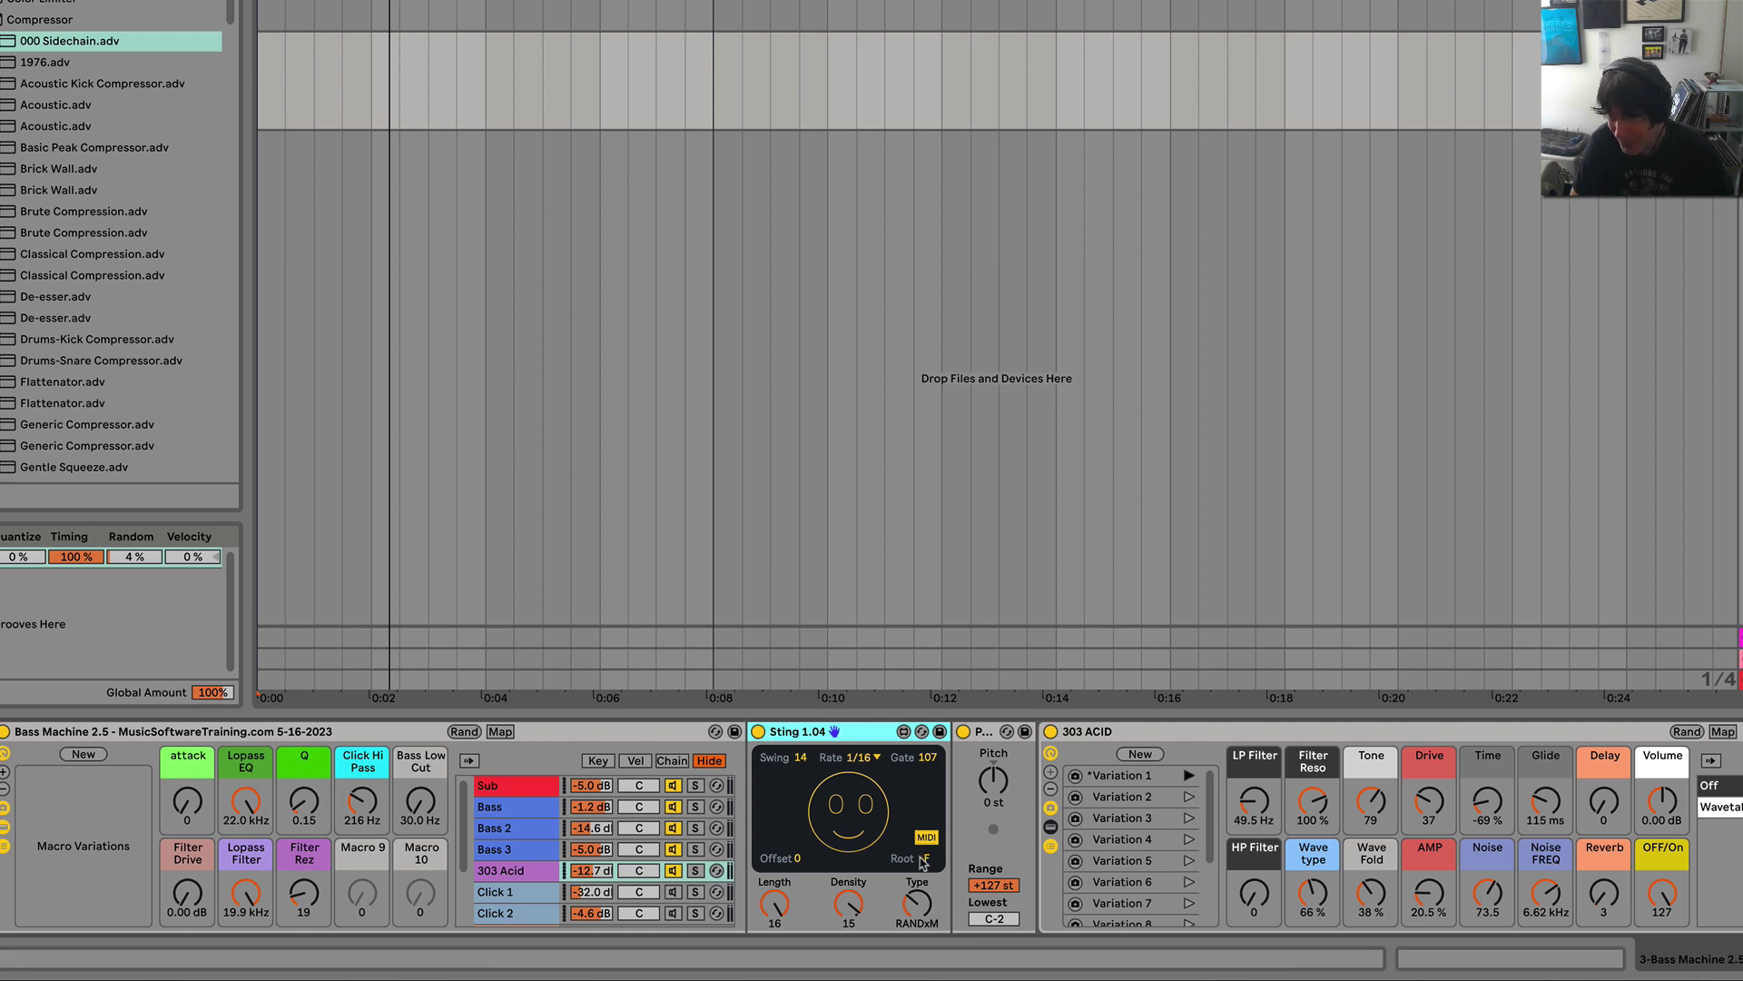
click(760, 731)
Step: Compare the Click 1 and Click 2 chains, and solo Click 2 with decay at 53.8 ms, filter at 118 Hz and chain select at 49
scroll(600, 801, down, 4)
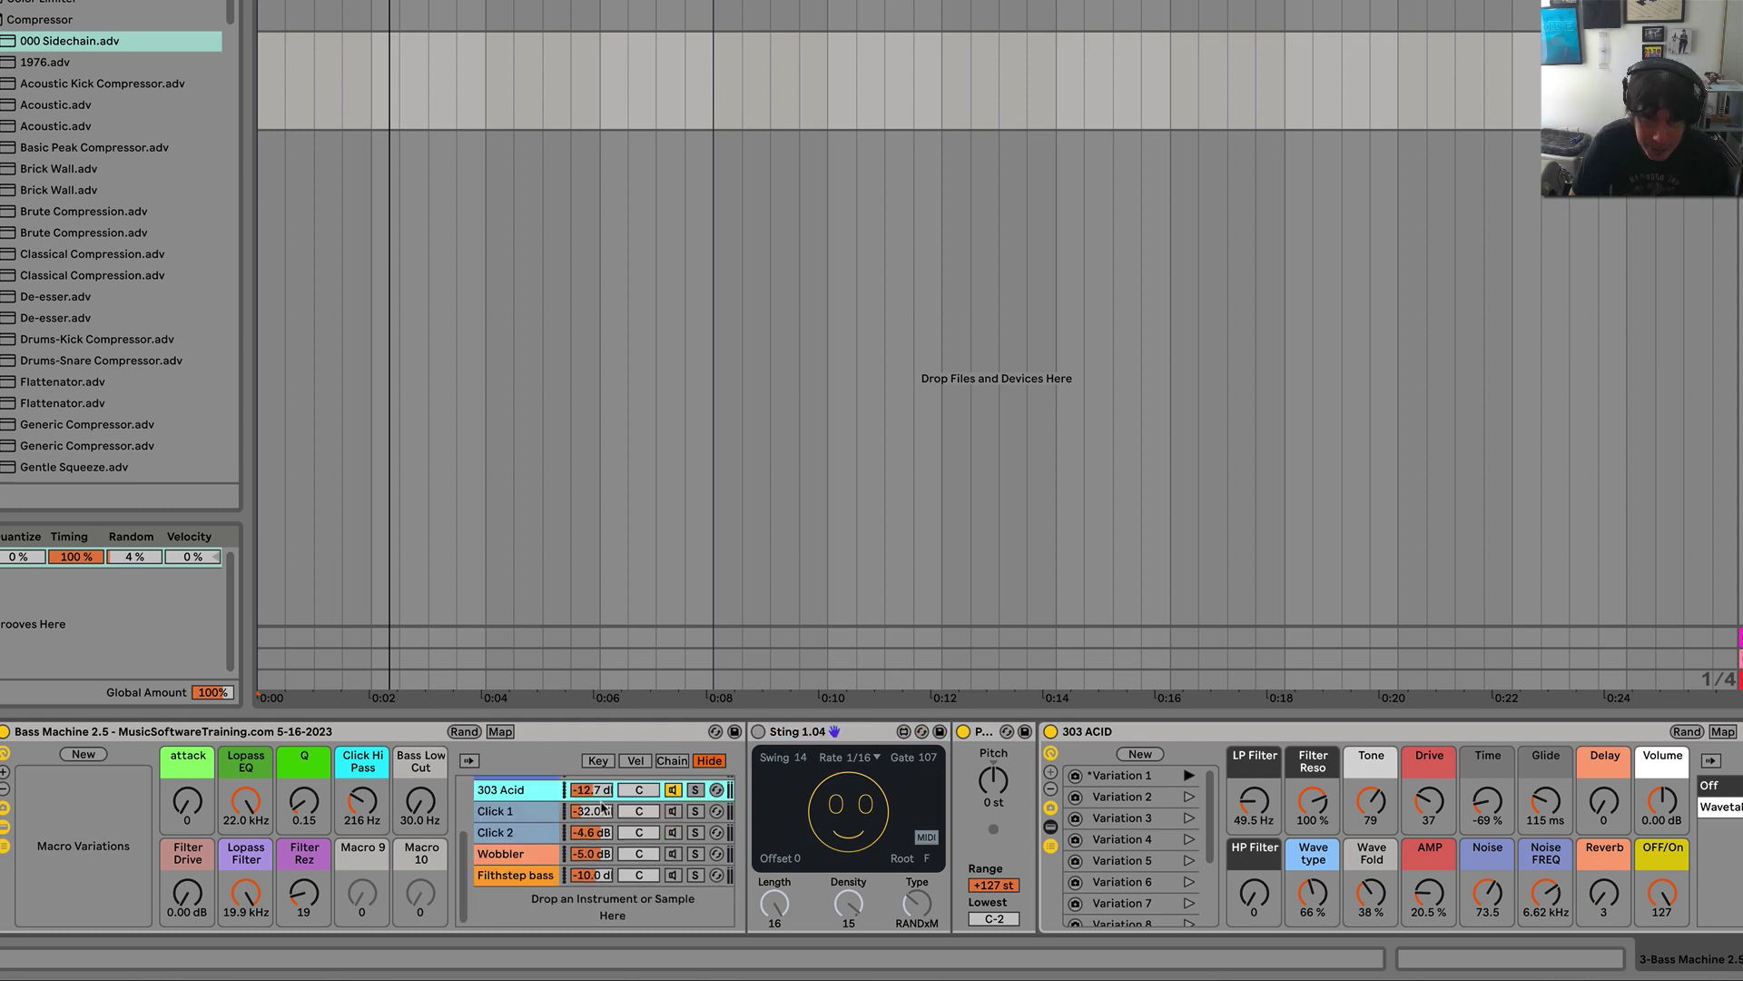
click(514, 811)
click(513, 833)
click(514, 813)
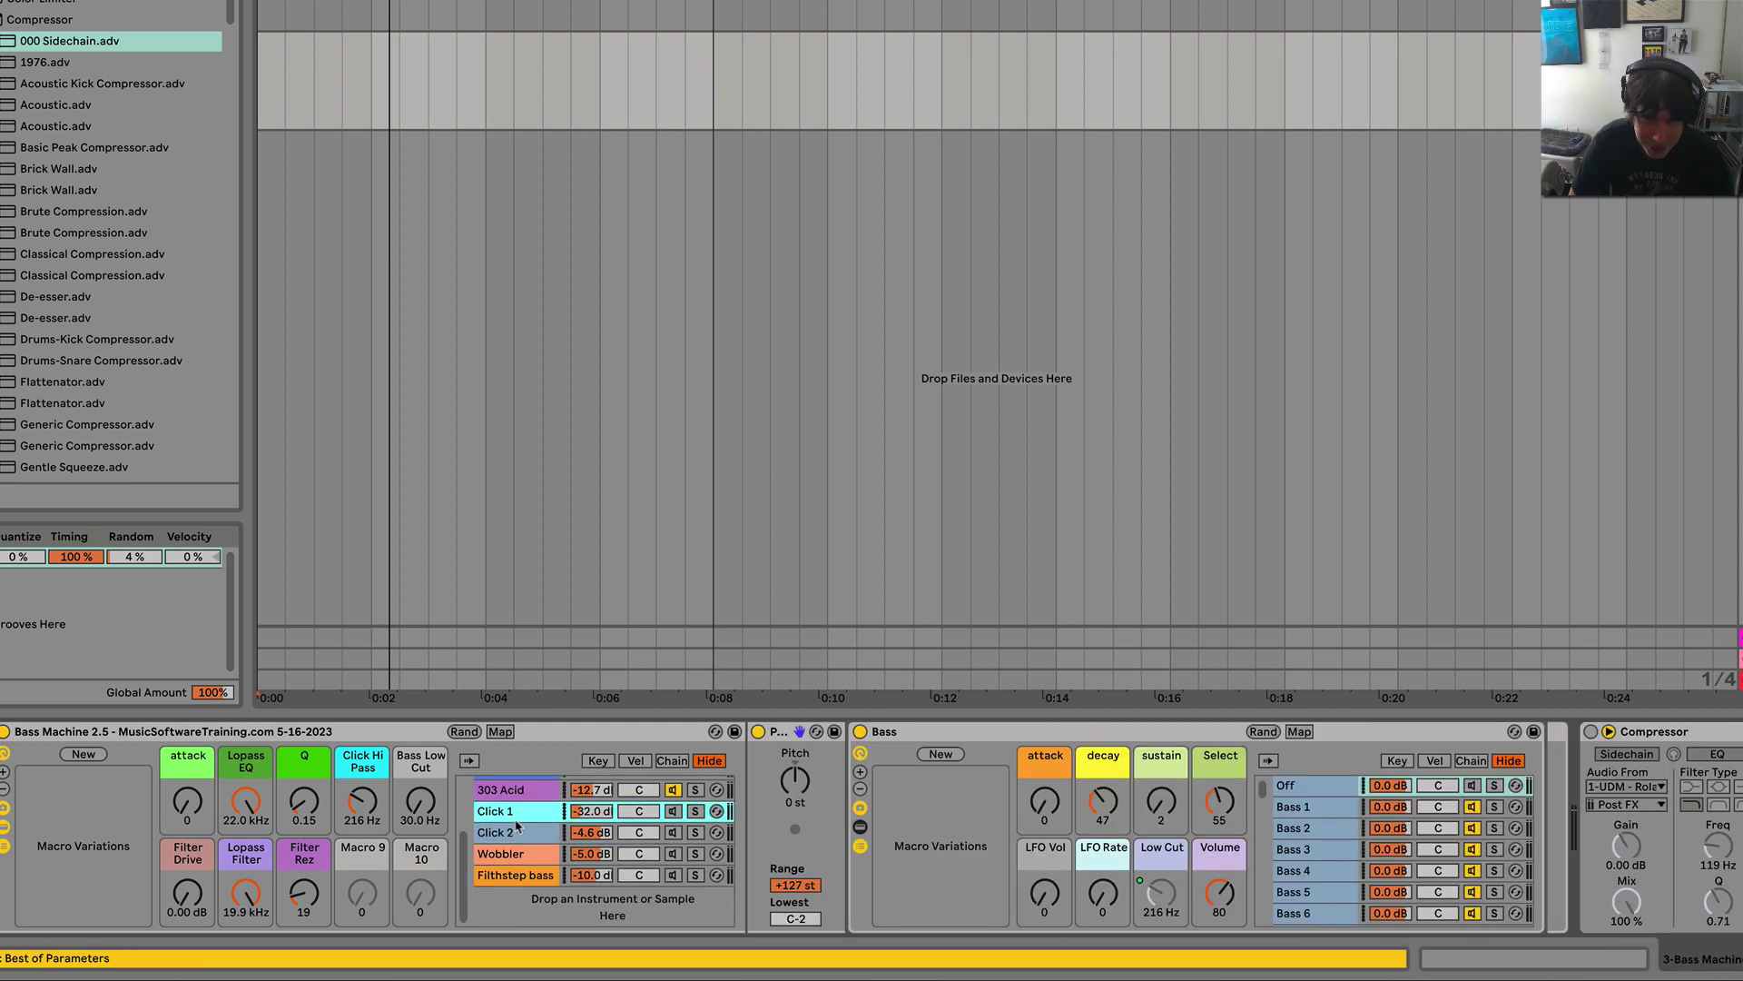
click(515, 835)
click(538, 819)
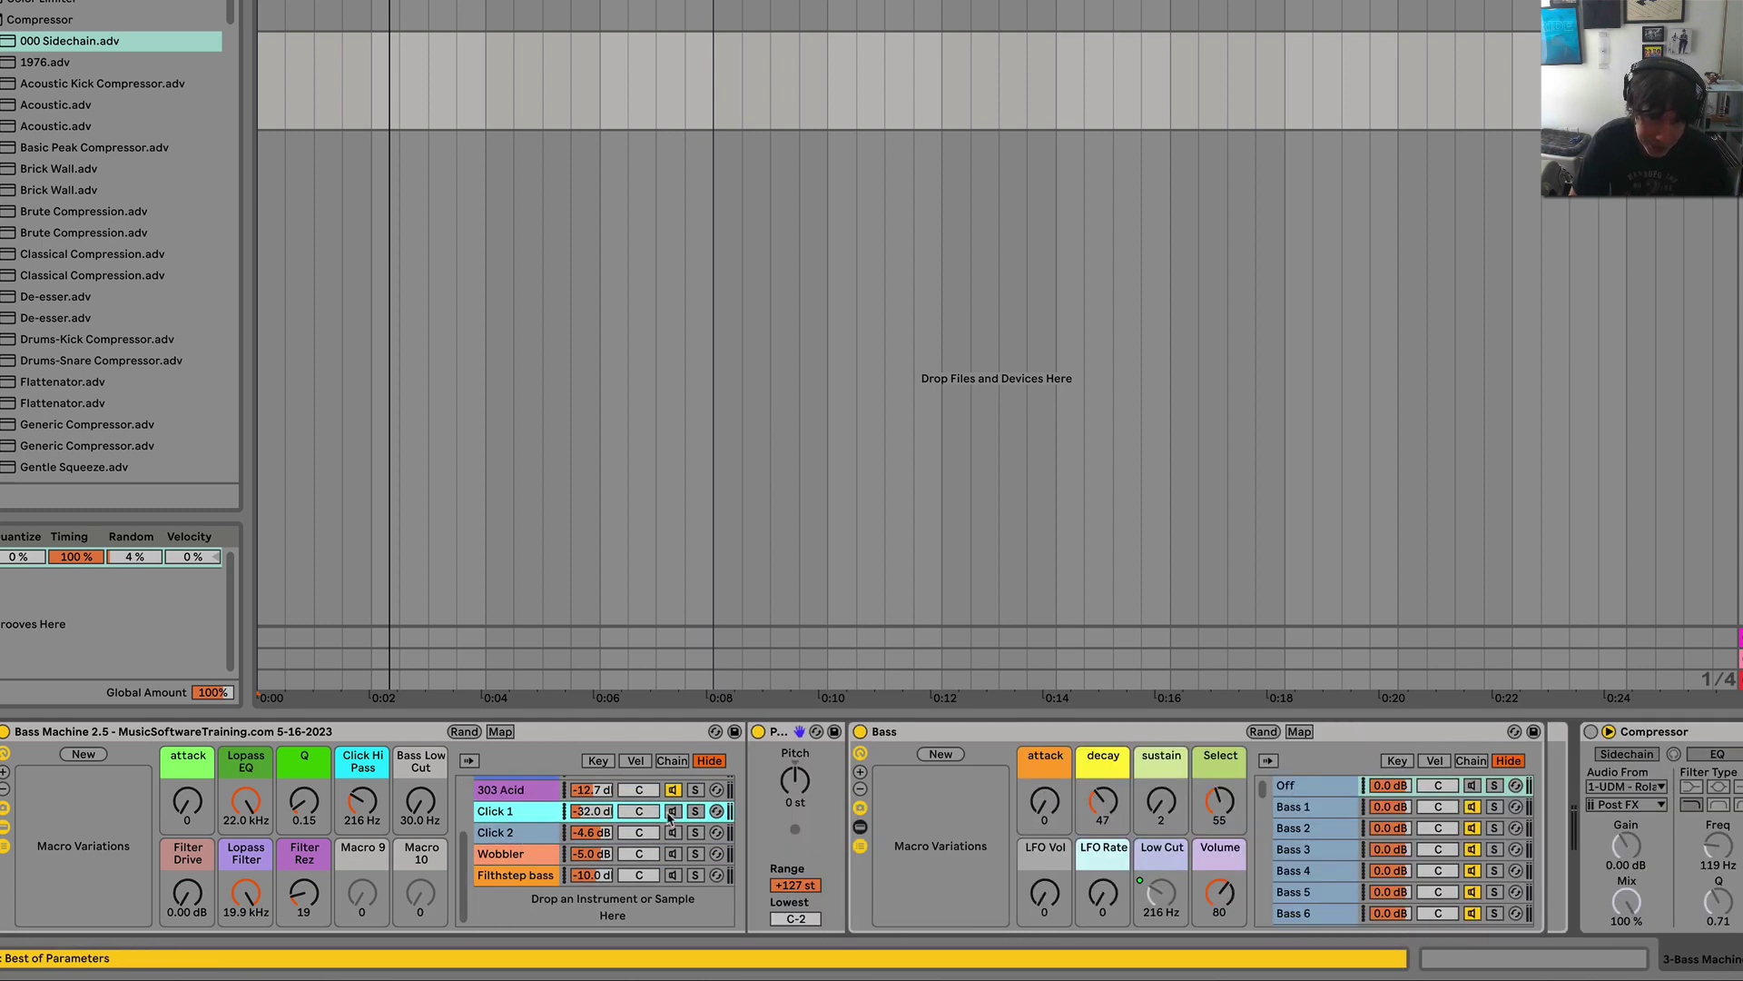
click(536, 835)
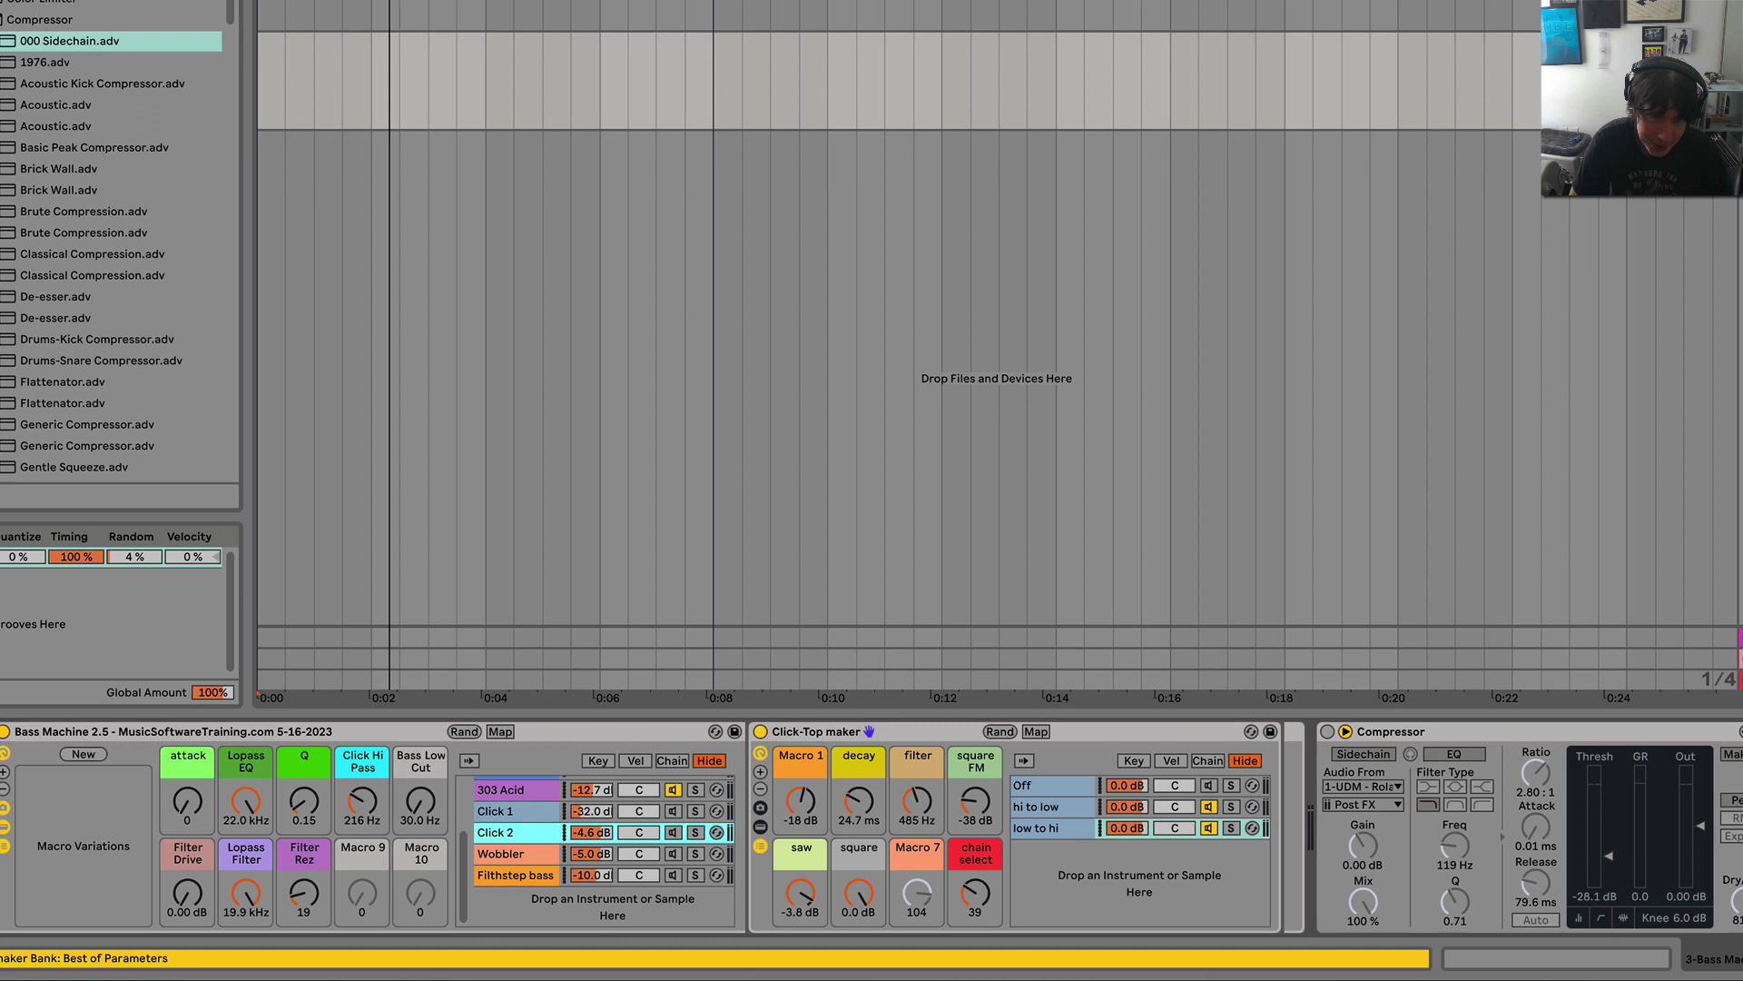
click(695, 833)
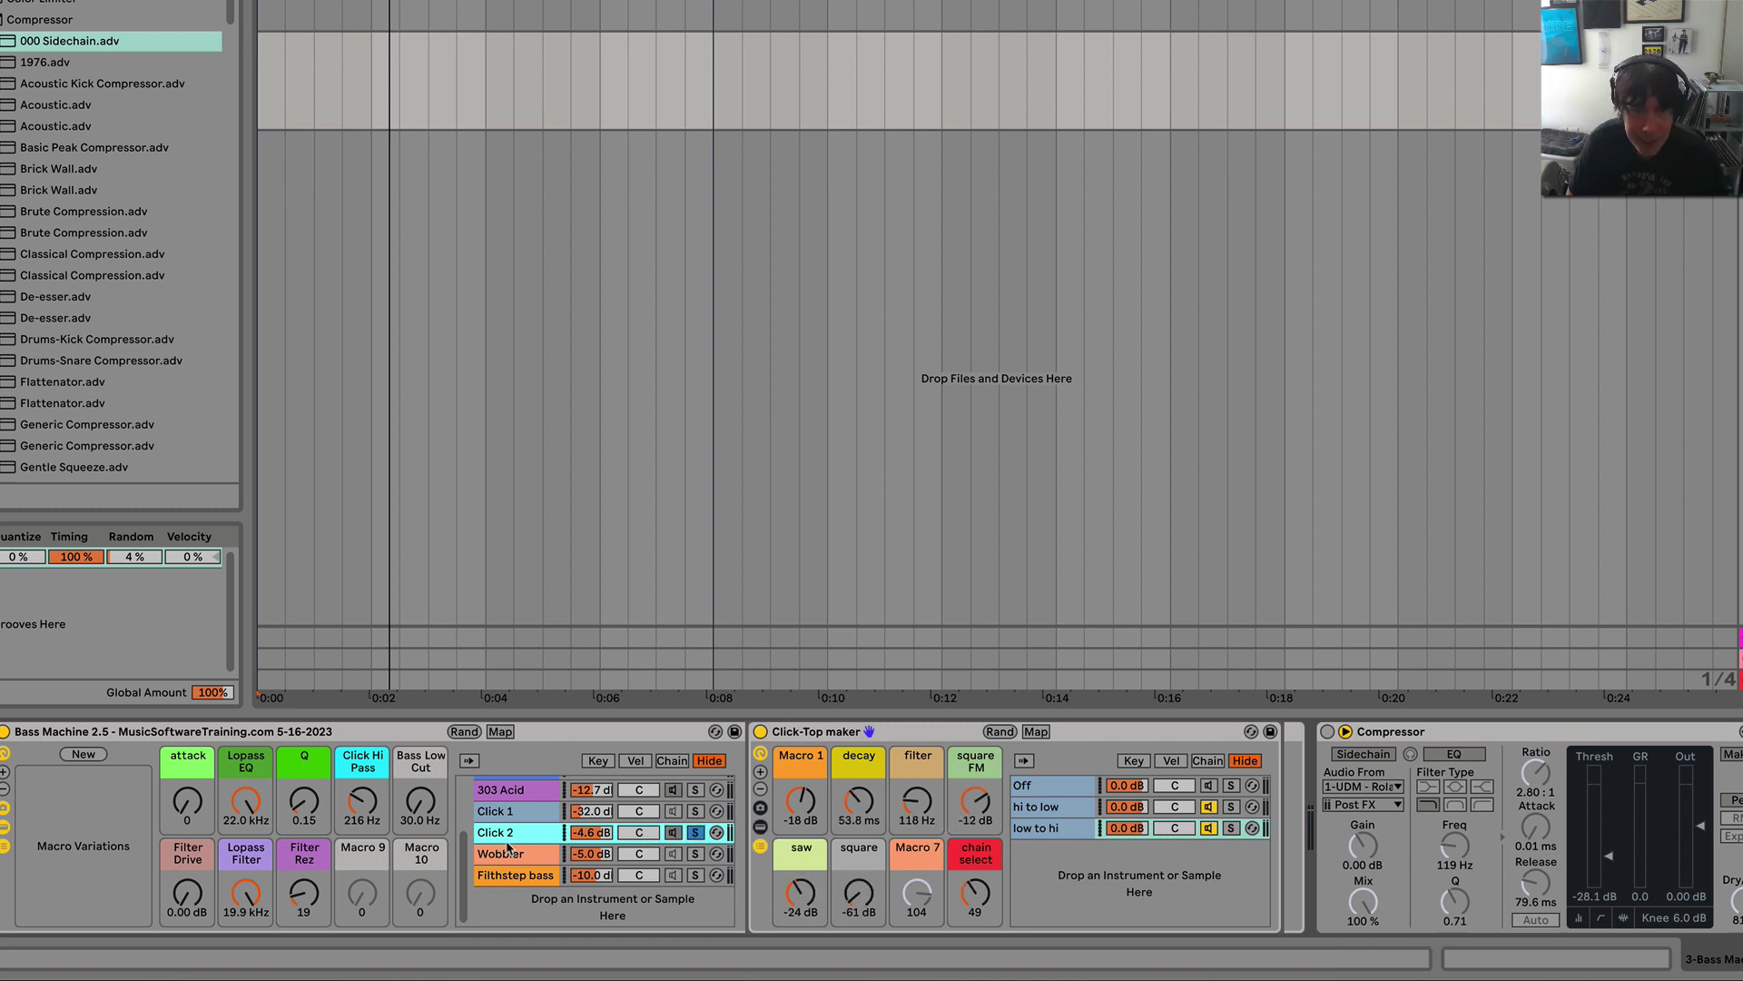
Step: Open the Wobbler chain, unsolo Click 2, and leave Wobbler as the only active chain by deactivating Click 2 and 303 Acid
click(508, 857)
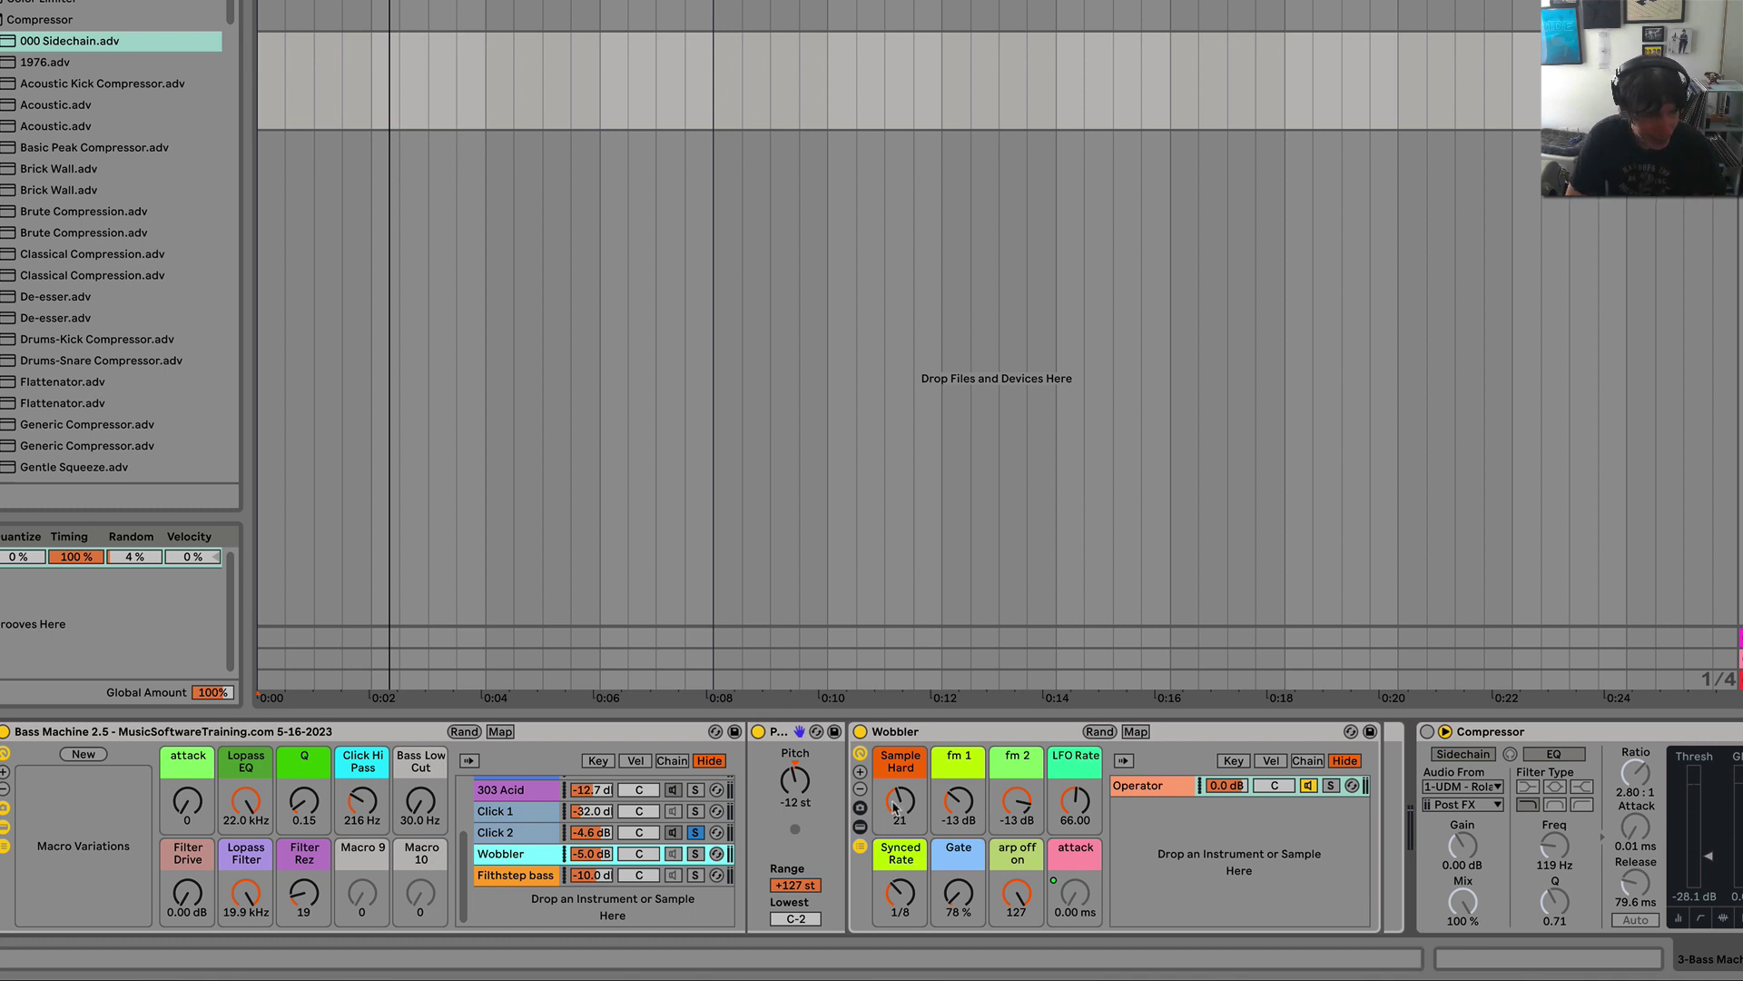
click(696, 832)
click(673, 855)
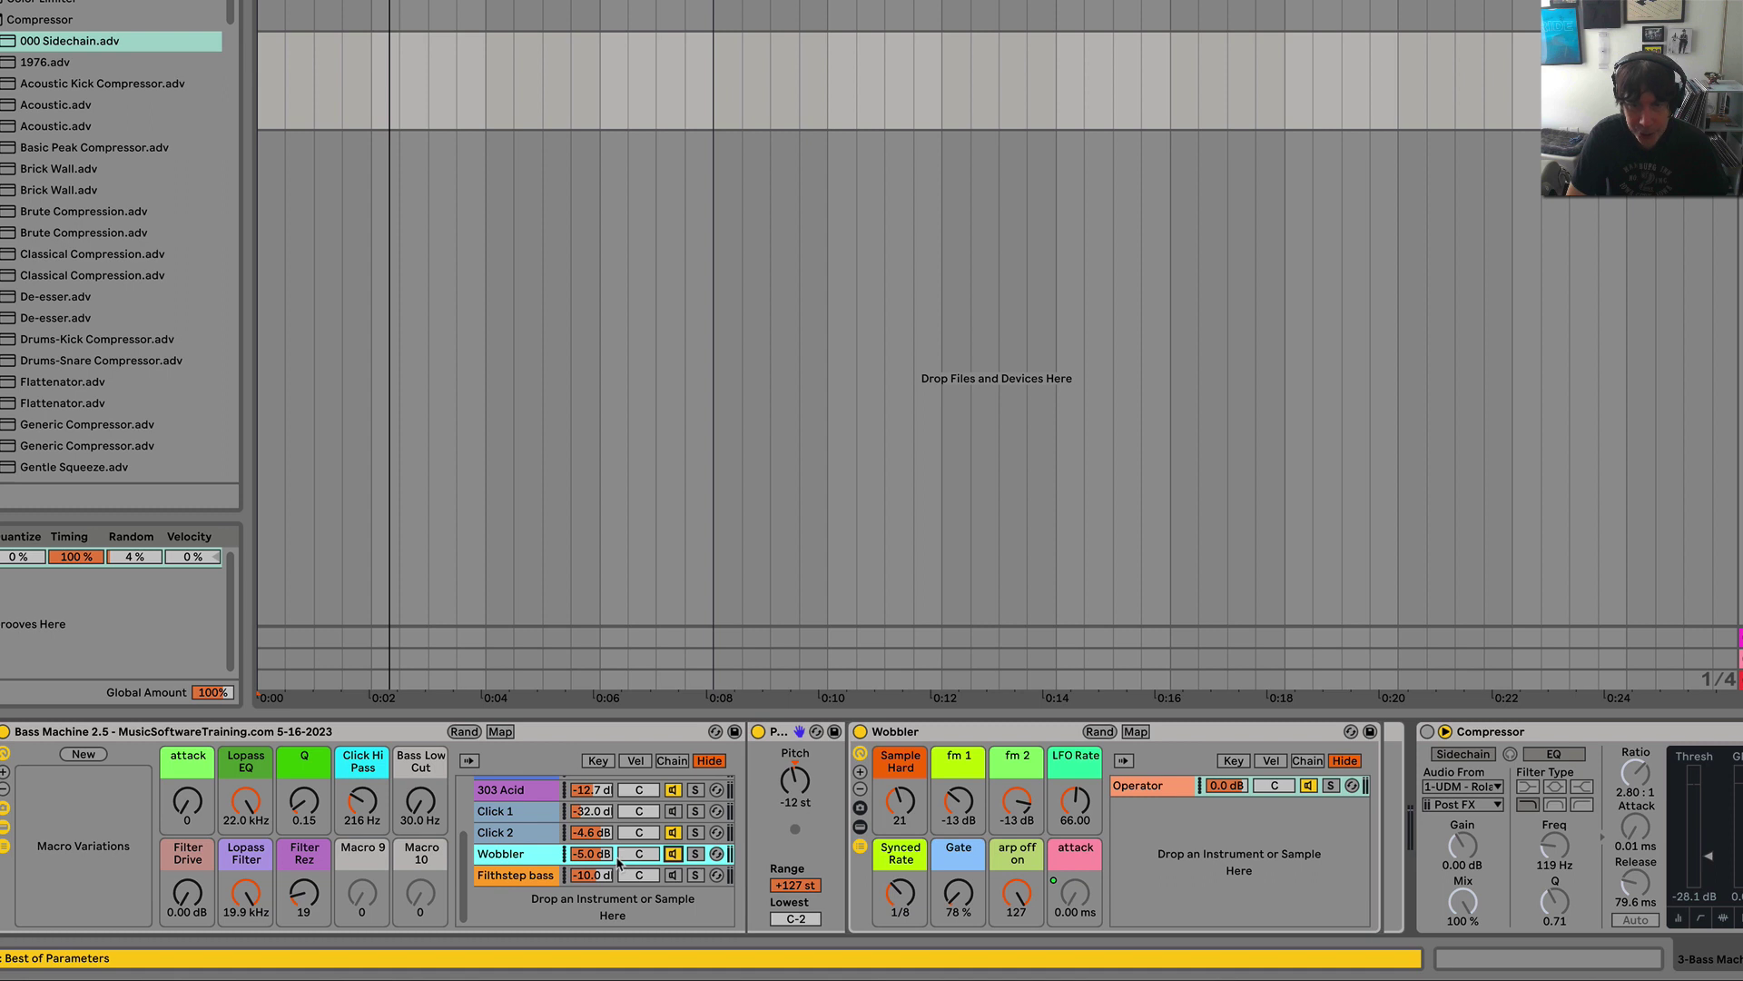
click(673, 831)
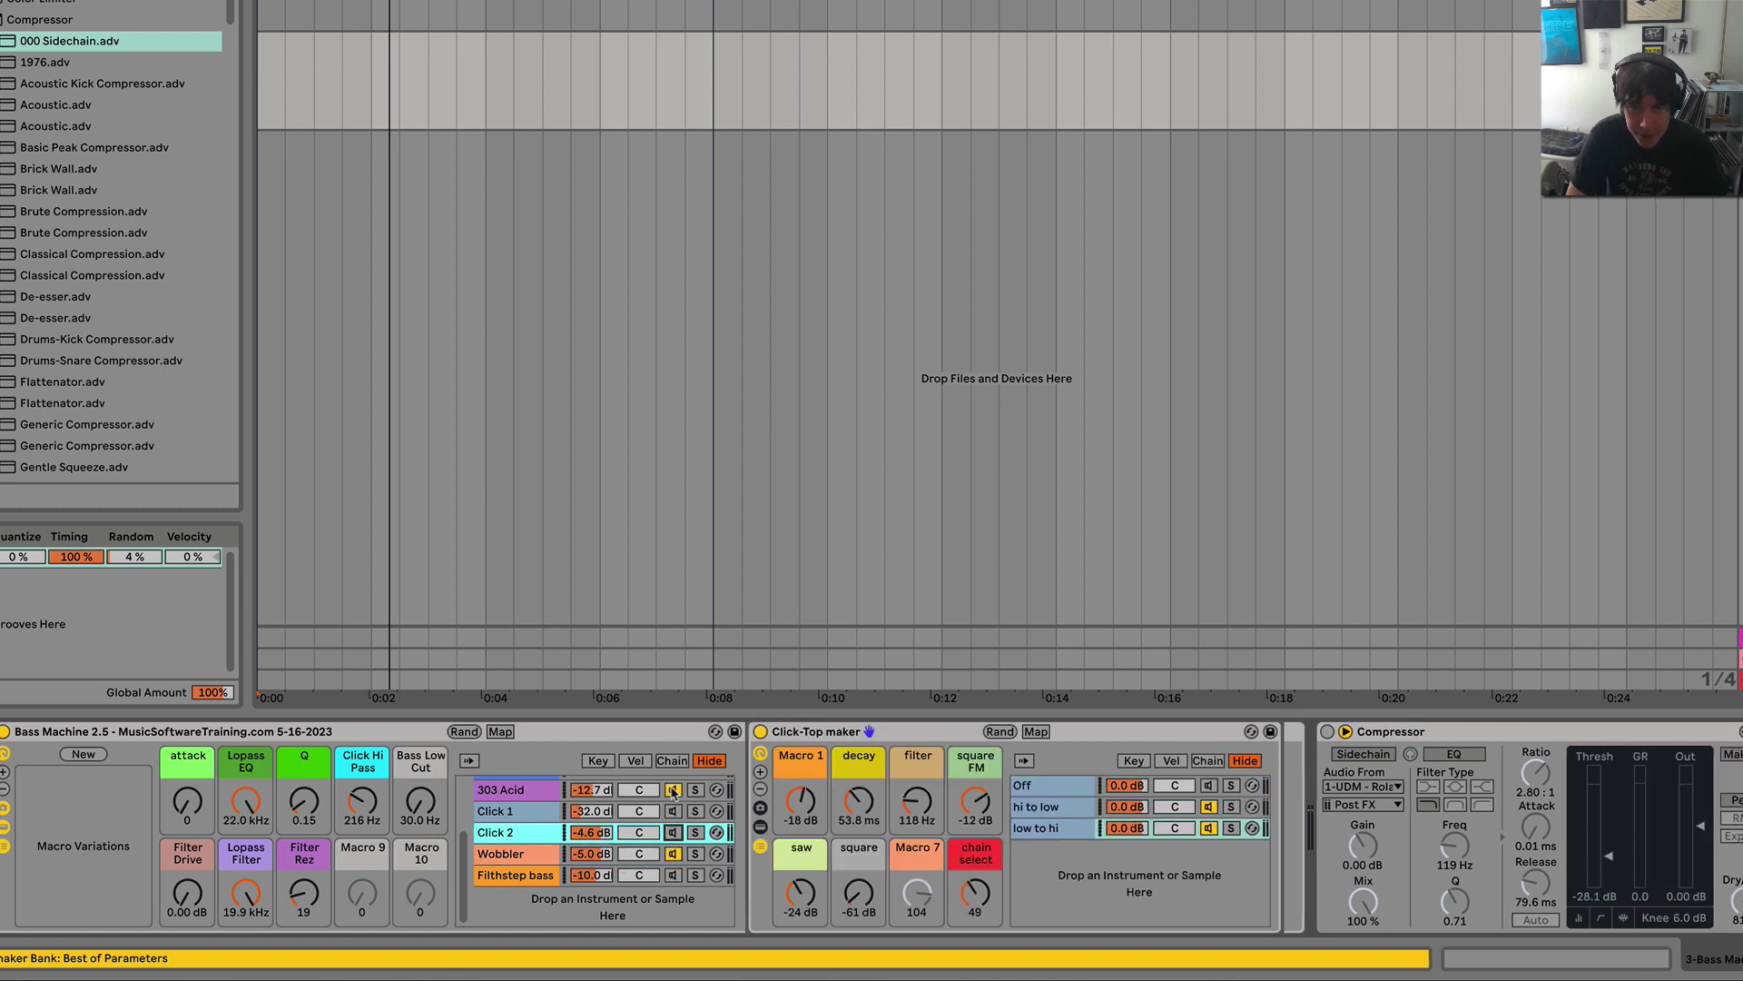
click(673, 790)
click(522, 858)
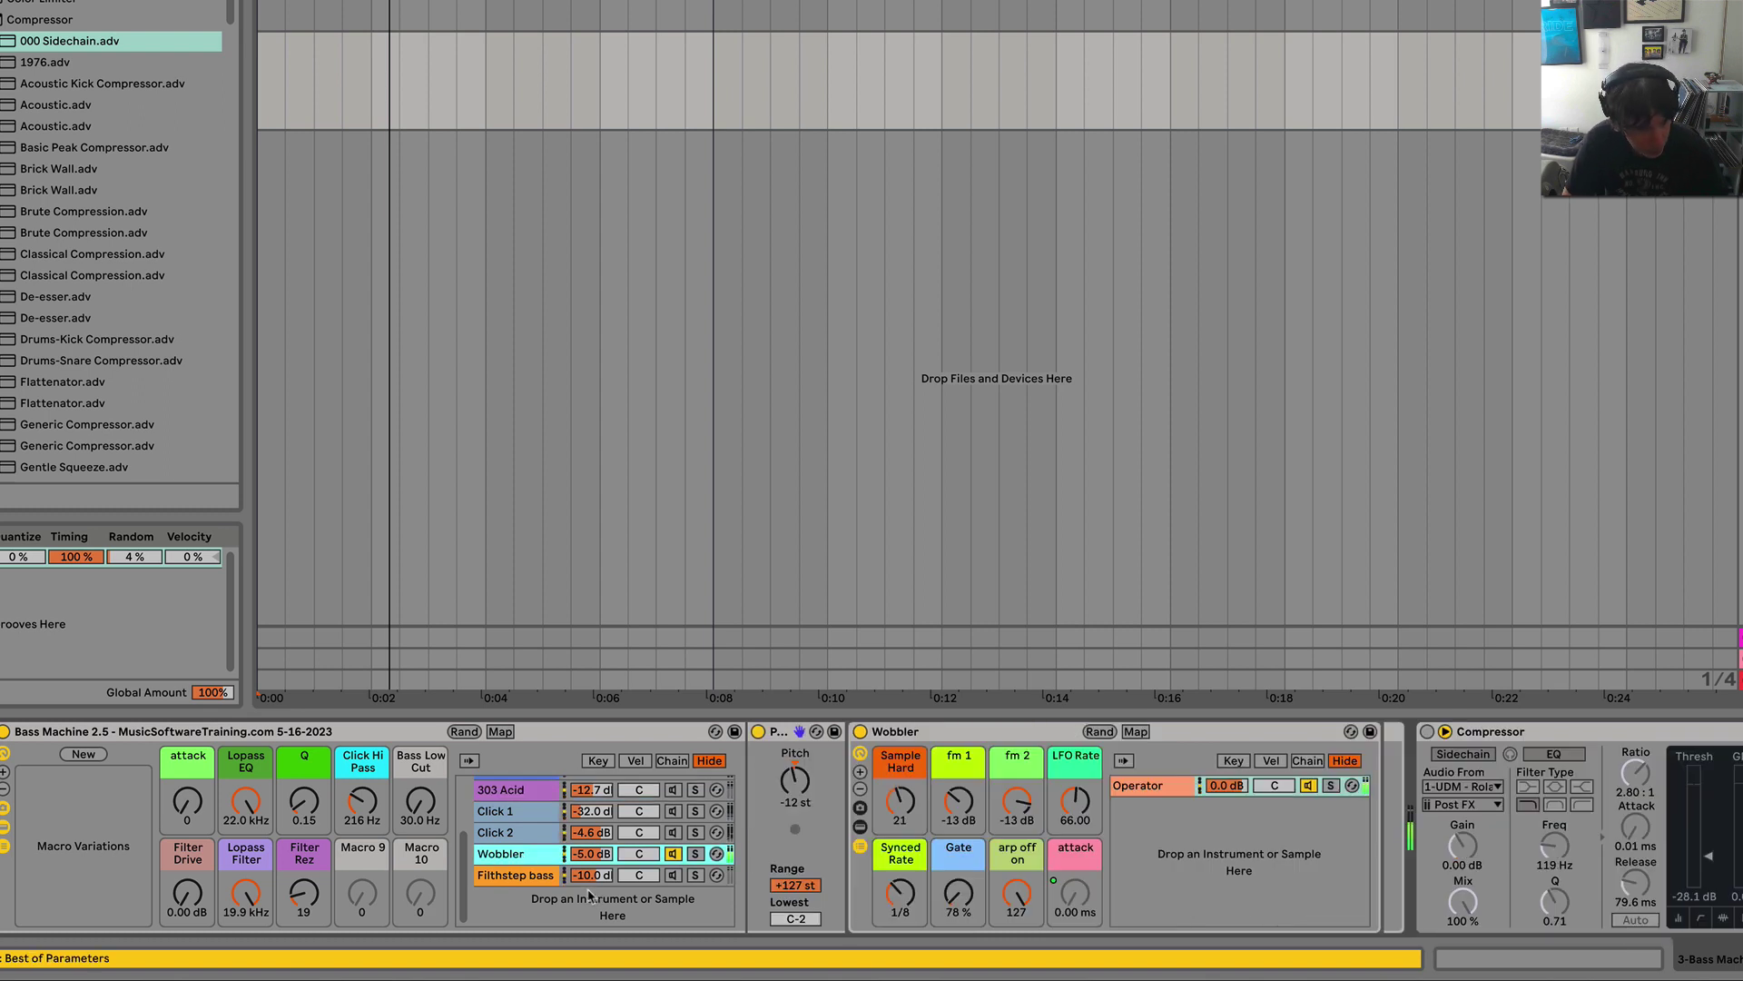
Step: Set the Wobbler macros to arp off/on 0, Sample Hard 25, Synced Rate 1/4 and fm 1 -3.9 dB
double_click(1018, 889)
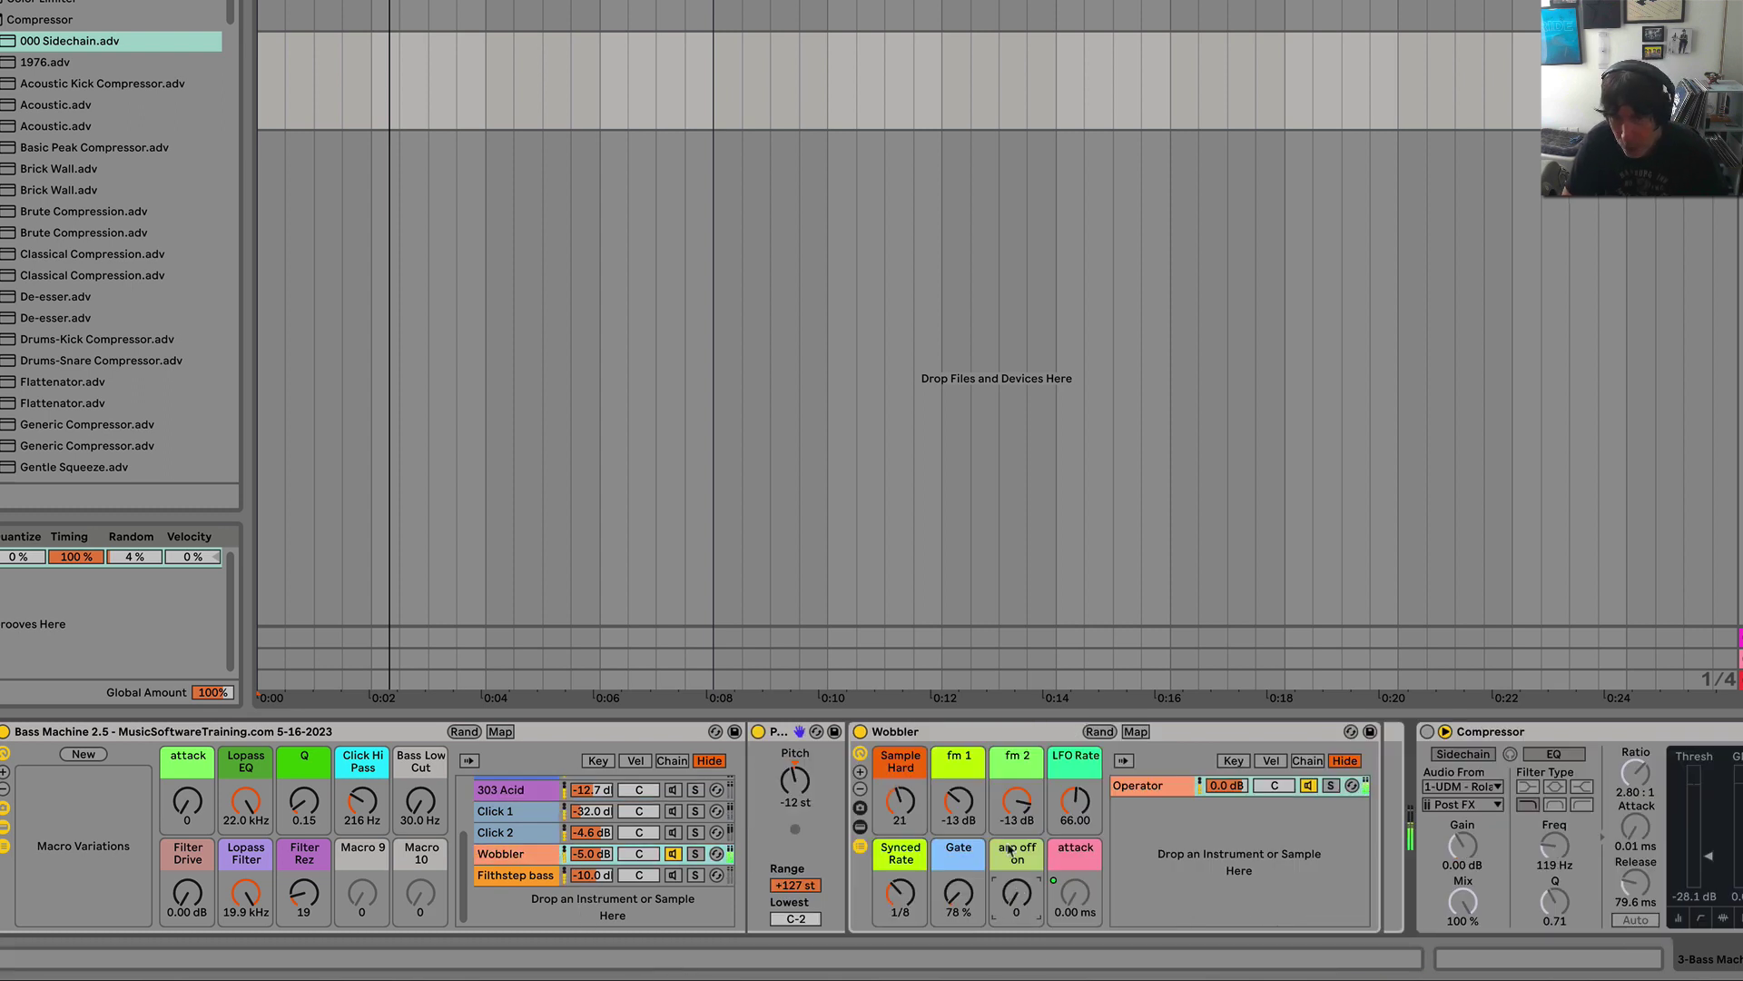
drag(901, 805, 904, 808)
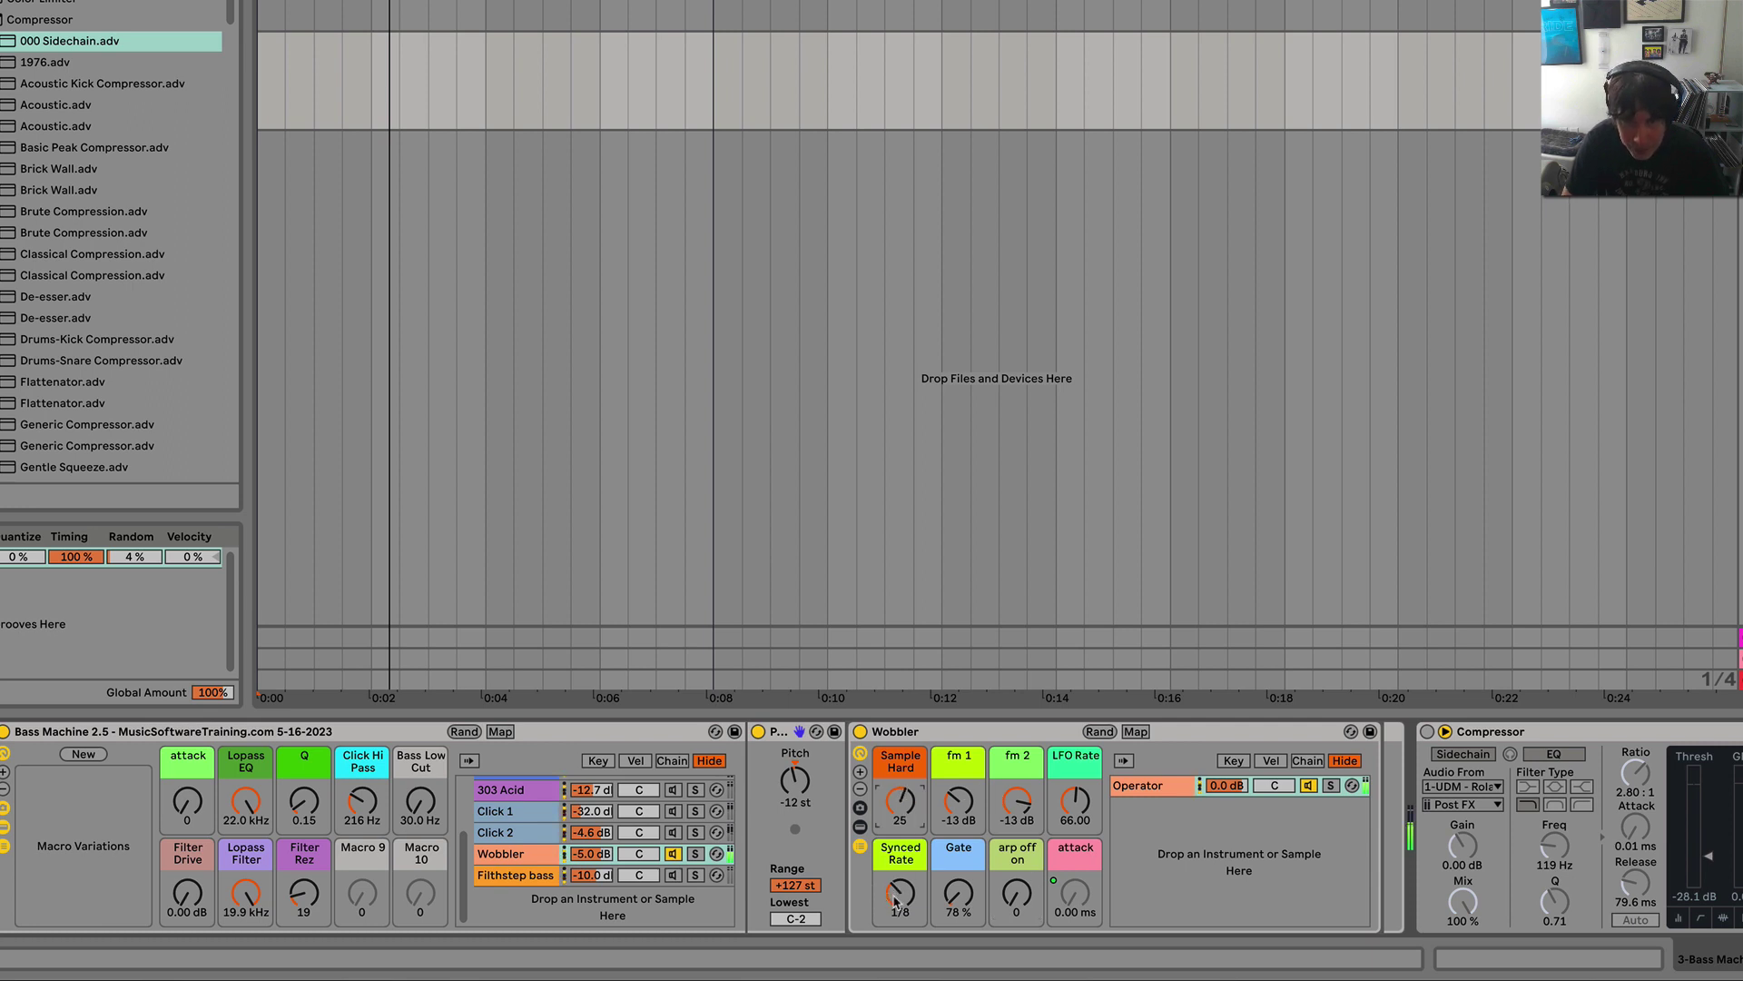
drag(895, 901, 896, 898)
drag(967, 808, 968, 802)
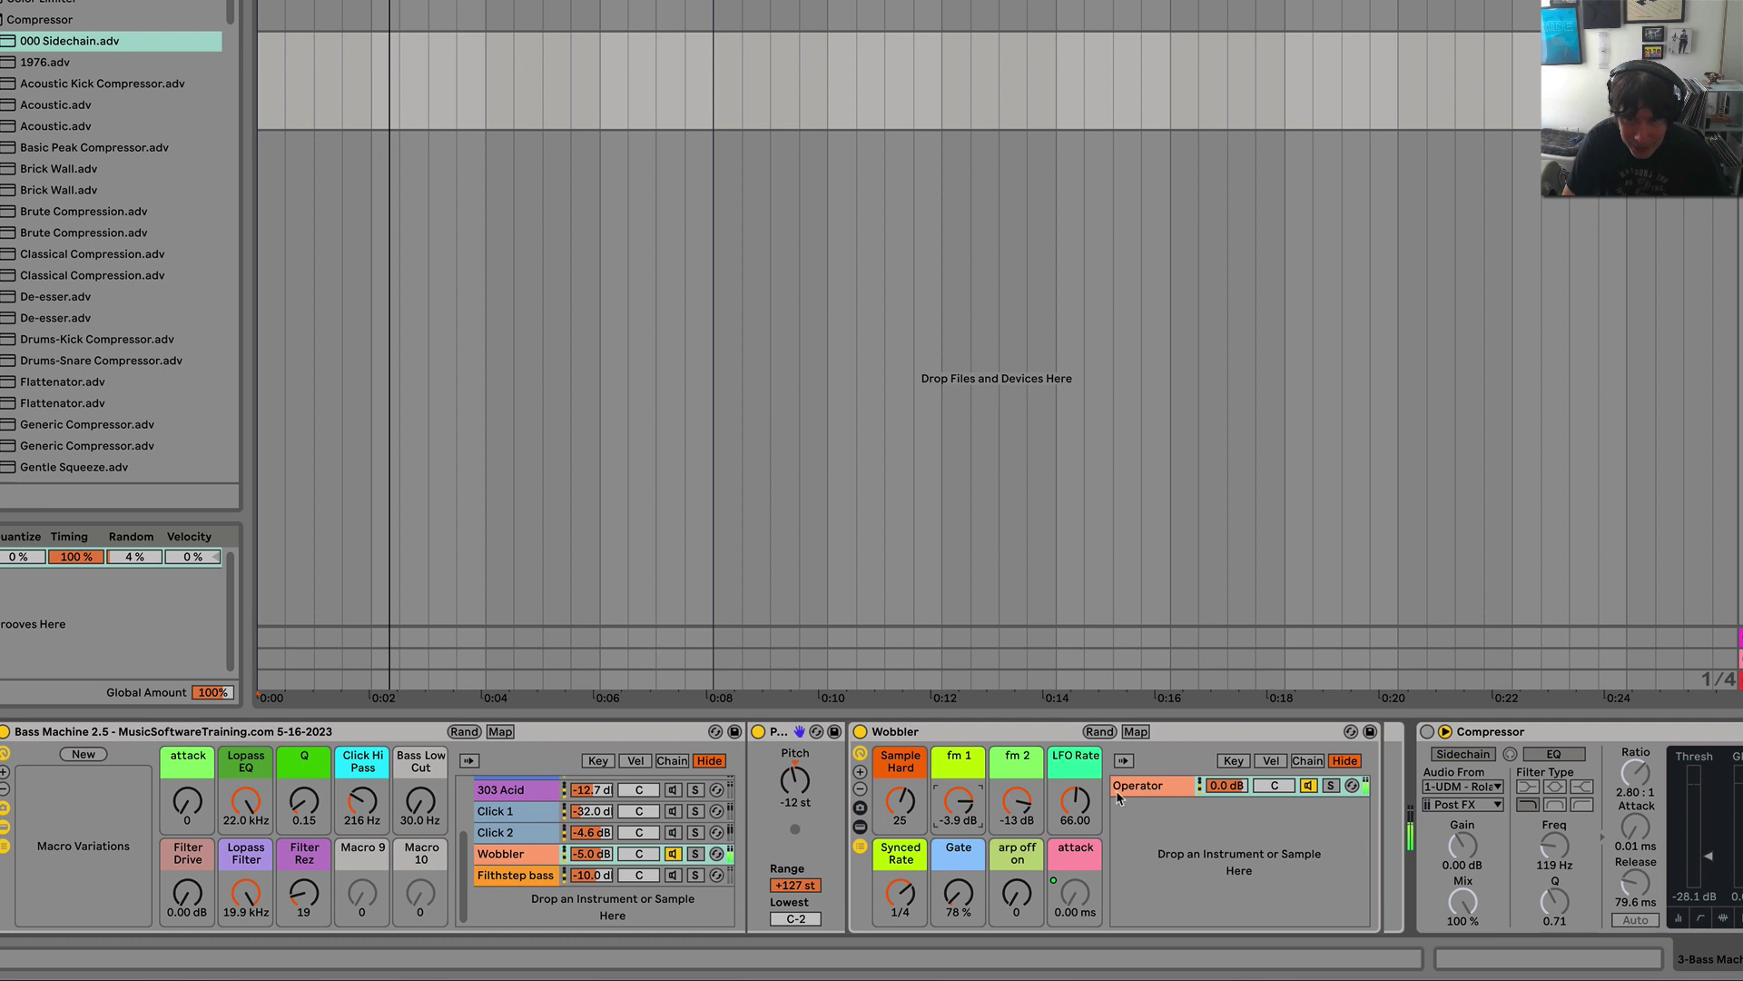
Step: Set the Wobbler macros to LFO Rate 102, Sample Hard 32, fm 1 -14 dB, fm 2 -18 dB, Gate 106 %, arp 127 and Synced Rate 1/8
drag(1078, 805, 1010, 815)
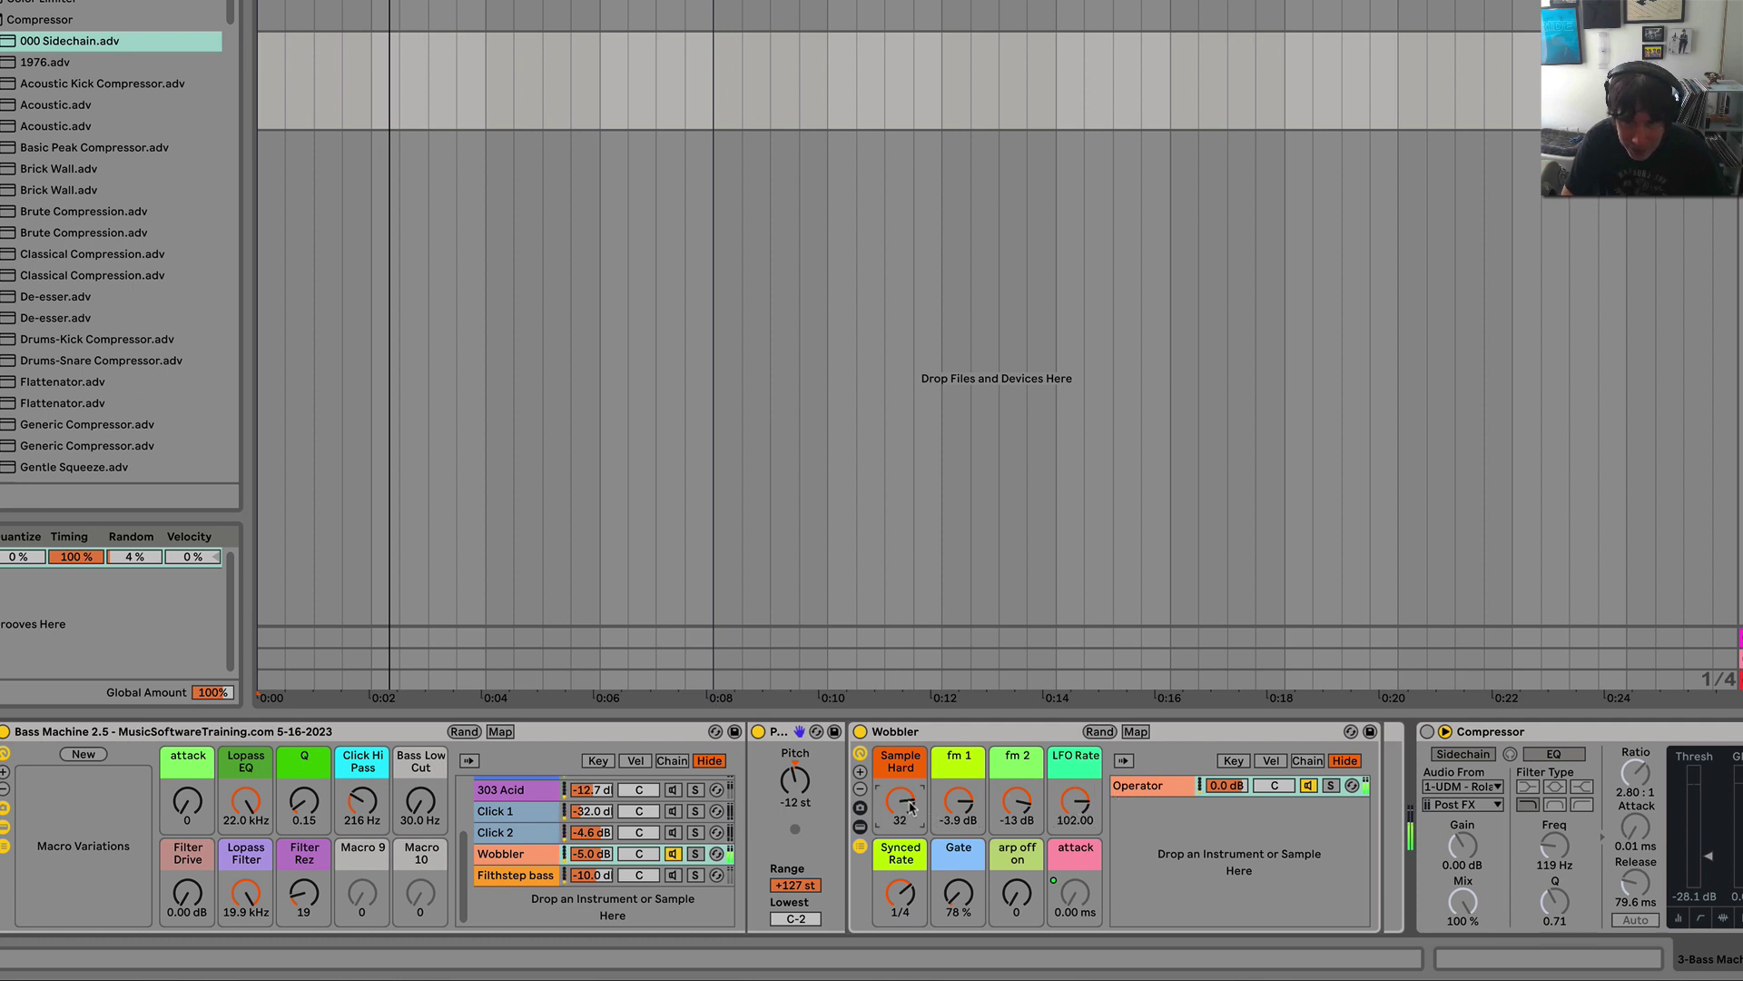
drag(972, 806, 1021, 831)
drag(961, 894, 1021, 867)
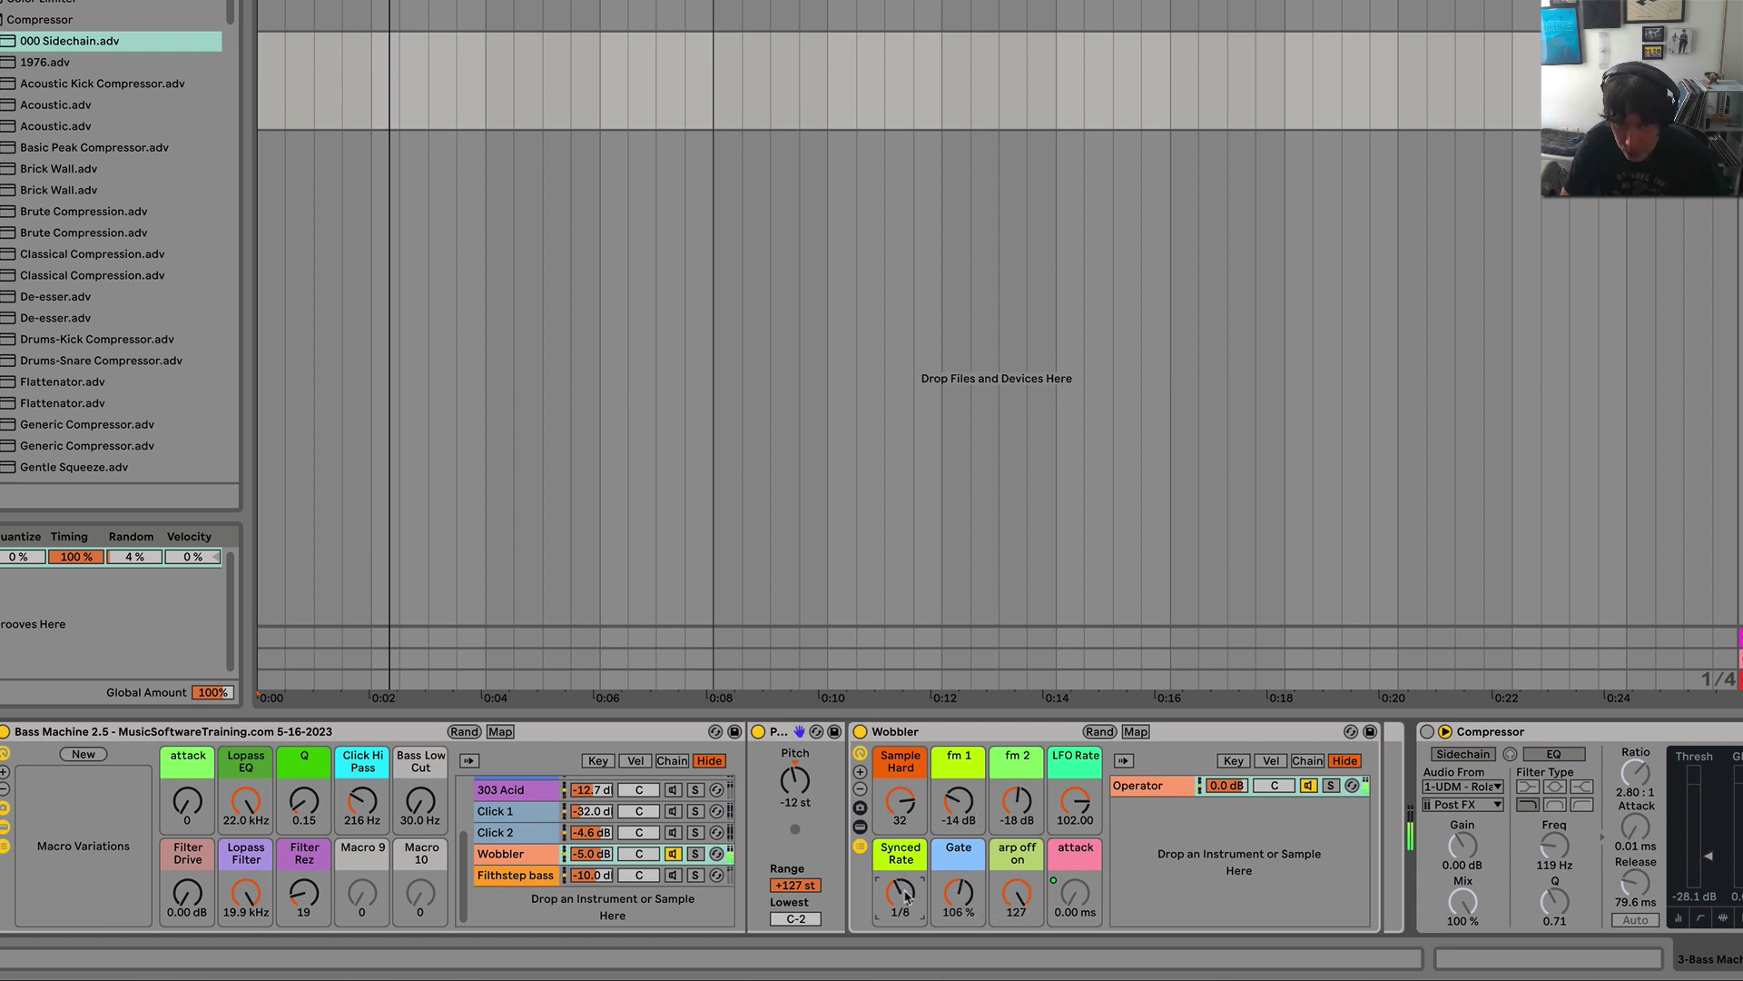
Step: Set the Wobbler macros to fm 1 -13 dB, fm 2 -15 dB, LFO Rate 72, Sample Hard 28, Synced Rate 1/16 and arp off/on 0
drag(956, 808, 899, 805)
drag(1075, 799, 1076, 807)
drag(1018, 803, 960, 805)
drag(902, 806, 901, 802)
drag(904, 886, 904, 891)
drag(1013, 897, 1013, 901)
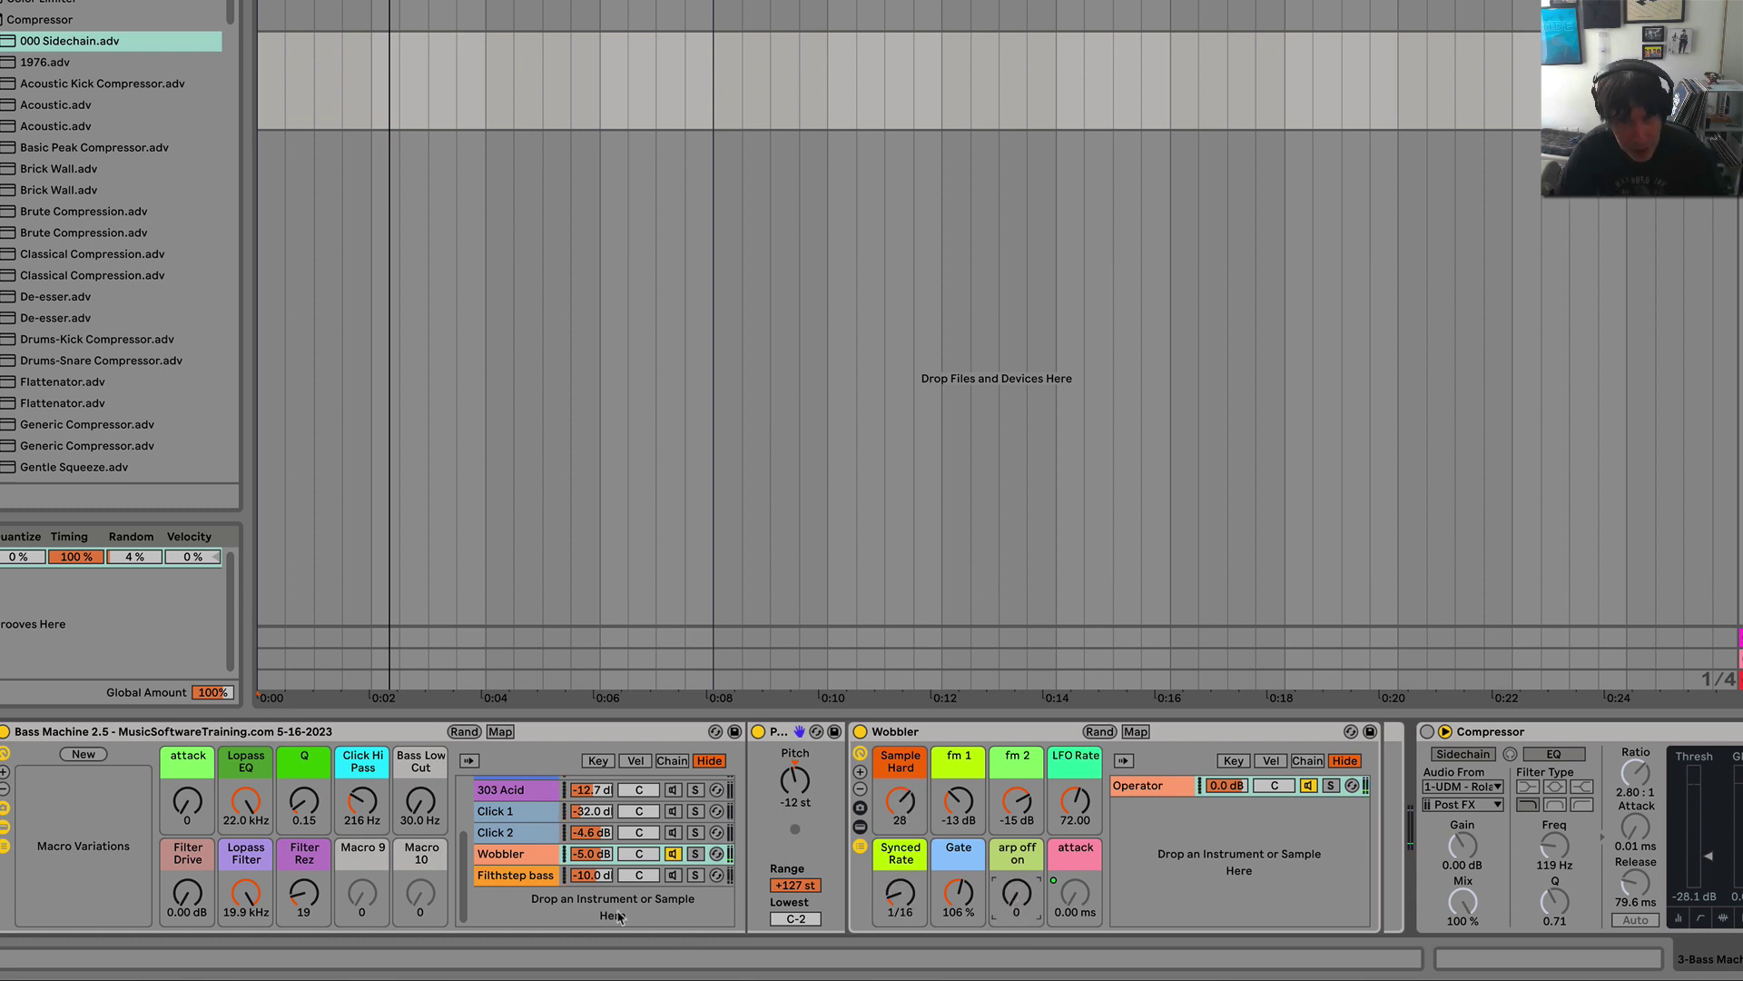
Step: Activate the Filthstep bass chain and set its macros to dirty -16 dB, fine mod 986 and formant 110
click(677, 877)
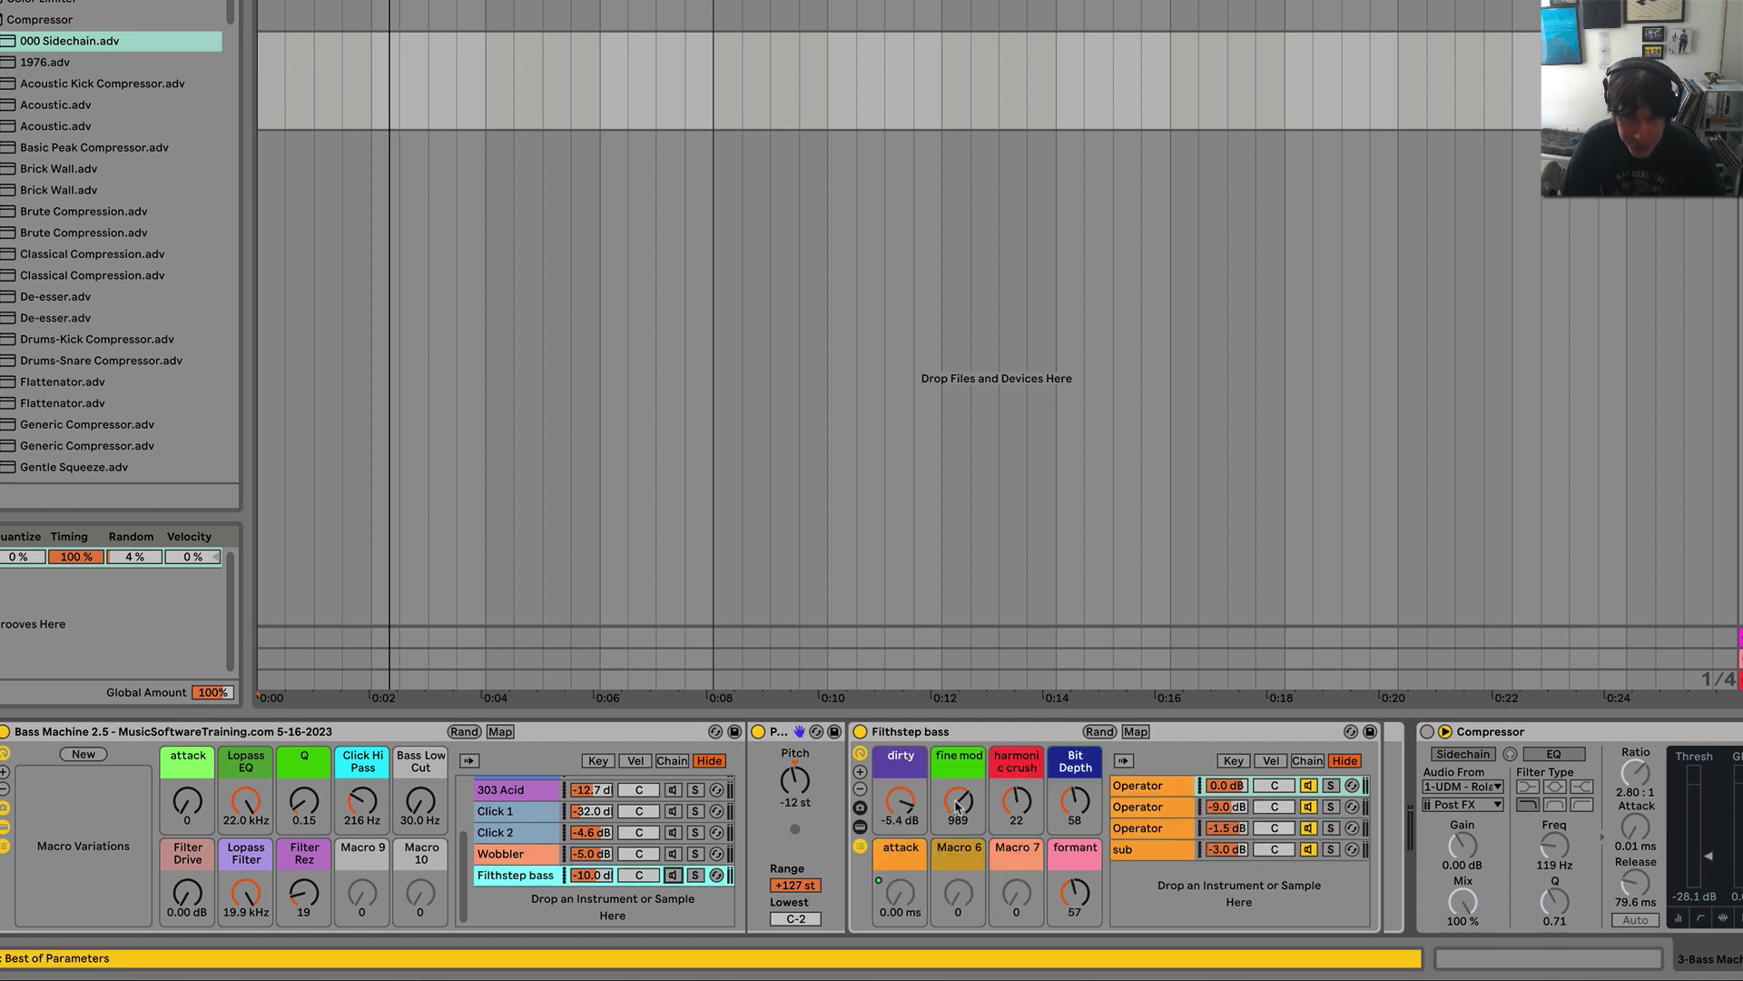
click(673, 874)
drag(899, 801, 960, 805)
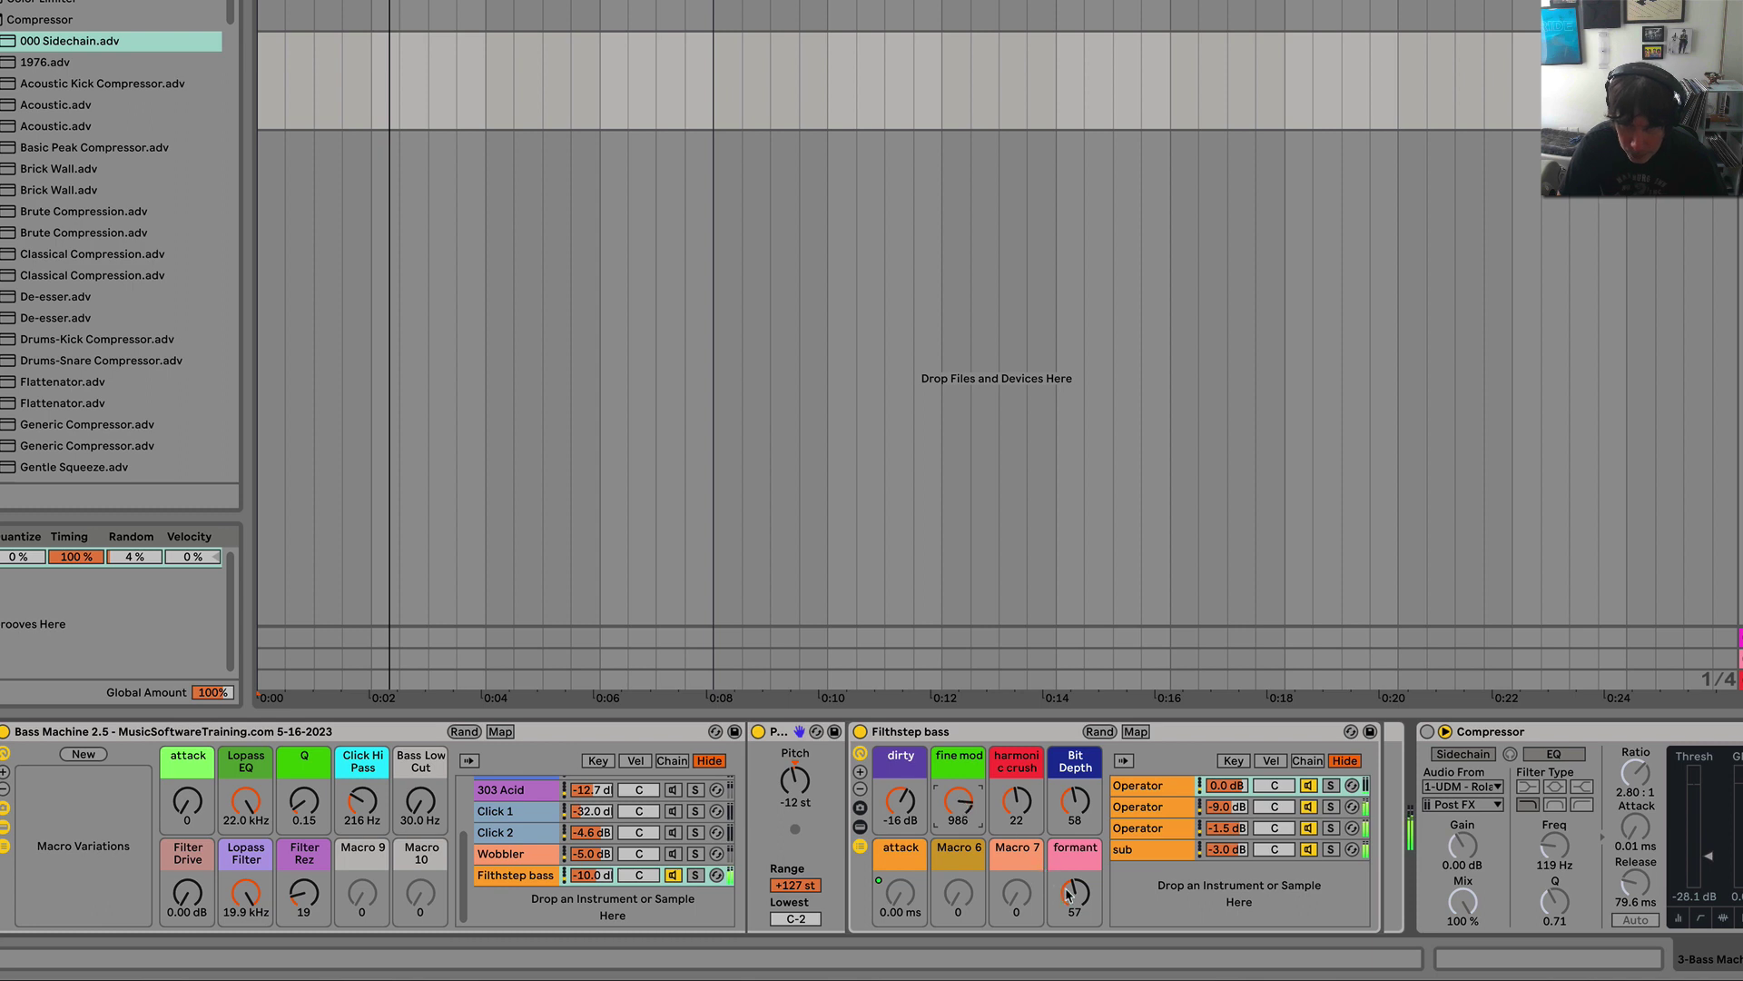
drag(1068, 894, 1068, 881)
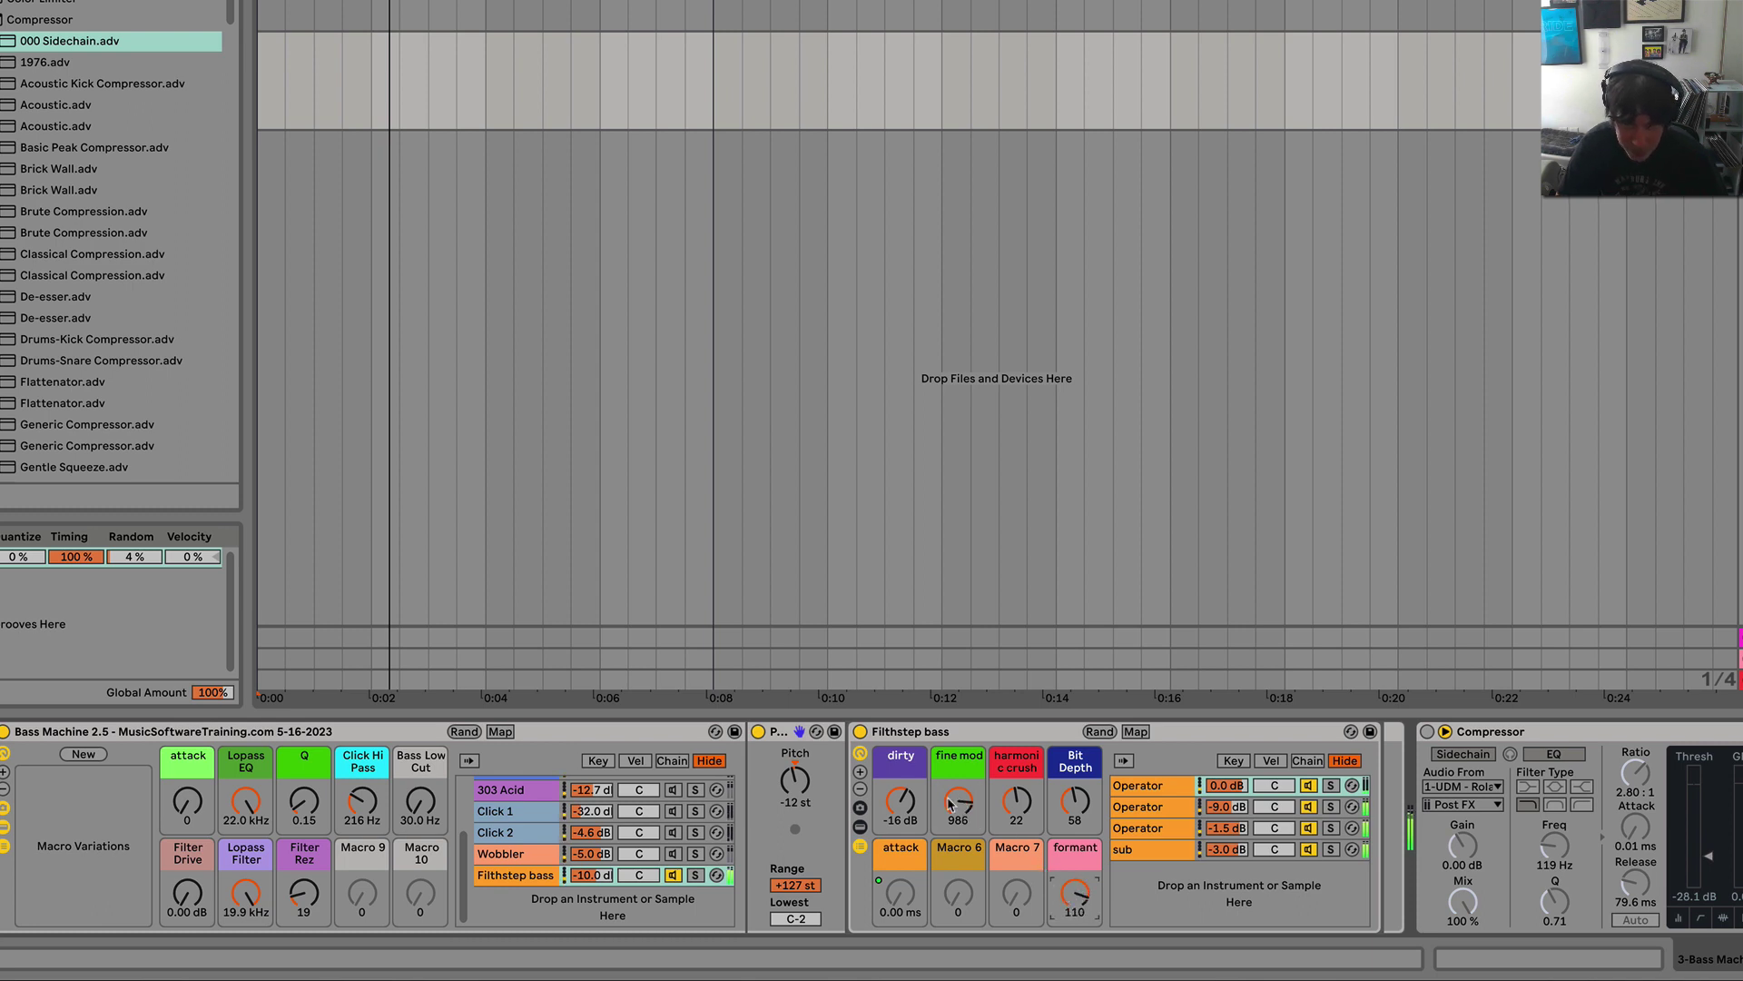
Step: Set Filthstep bass fine mod to 995, raise harmonic crush, and try dirty at -7.2 dB and -22 dB
drag(904, 799, 965, 806)
drag(962, 801, 913, 810)
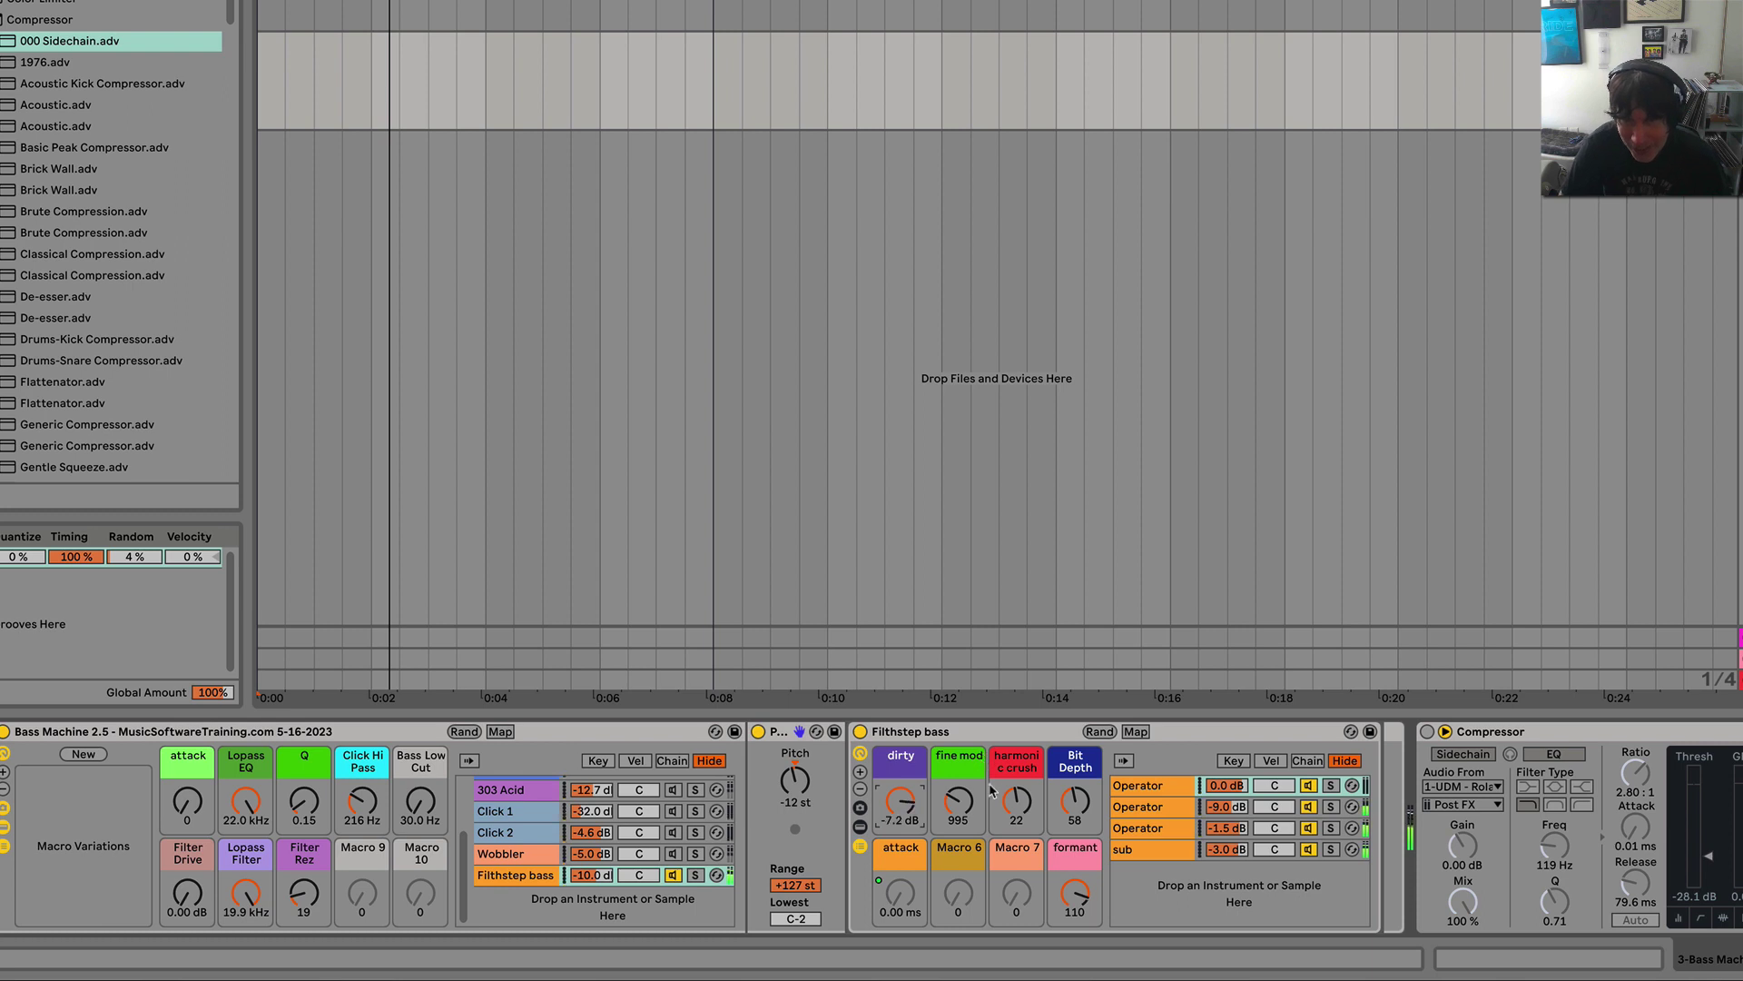
drag(1023, 806, 1022, 797)
drag(901, 828, 903, 837)
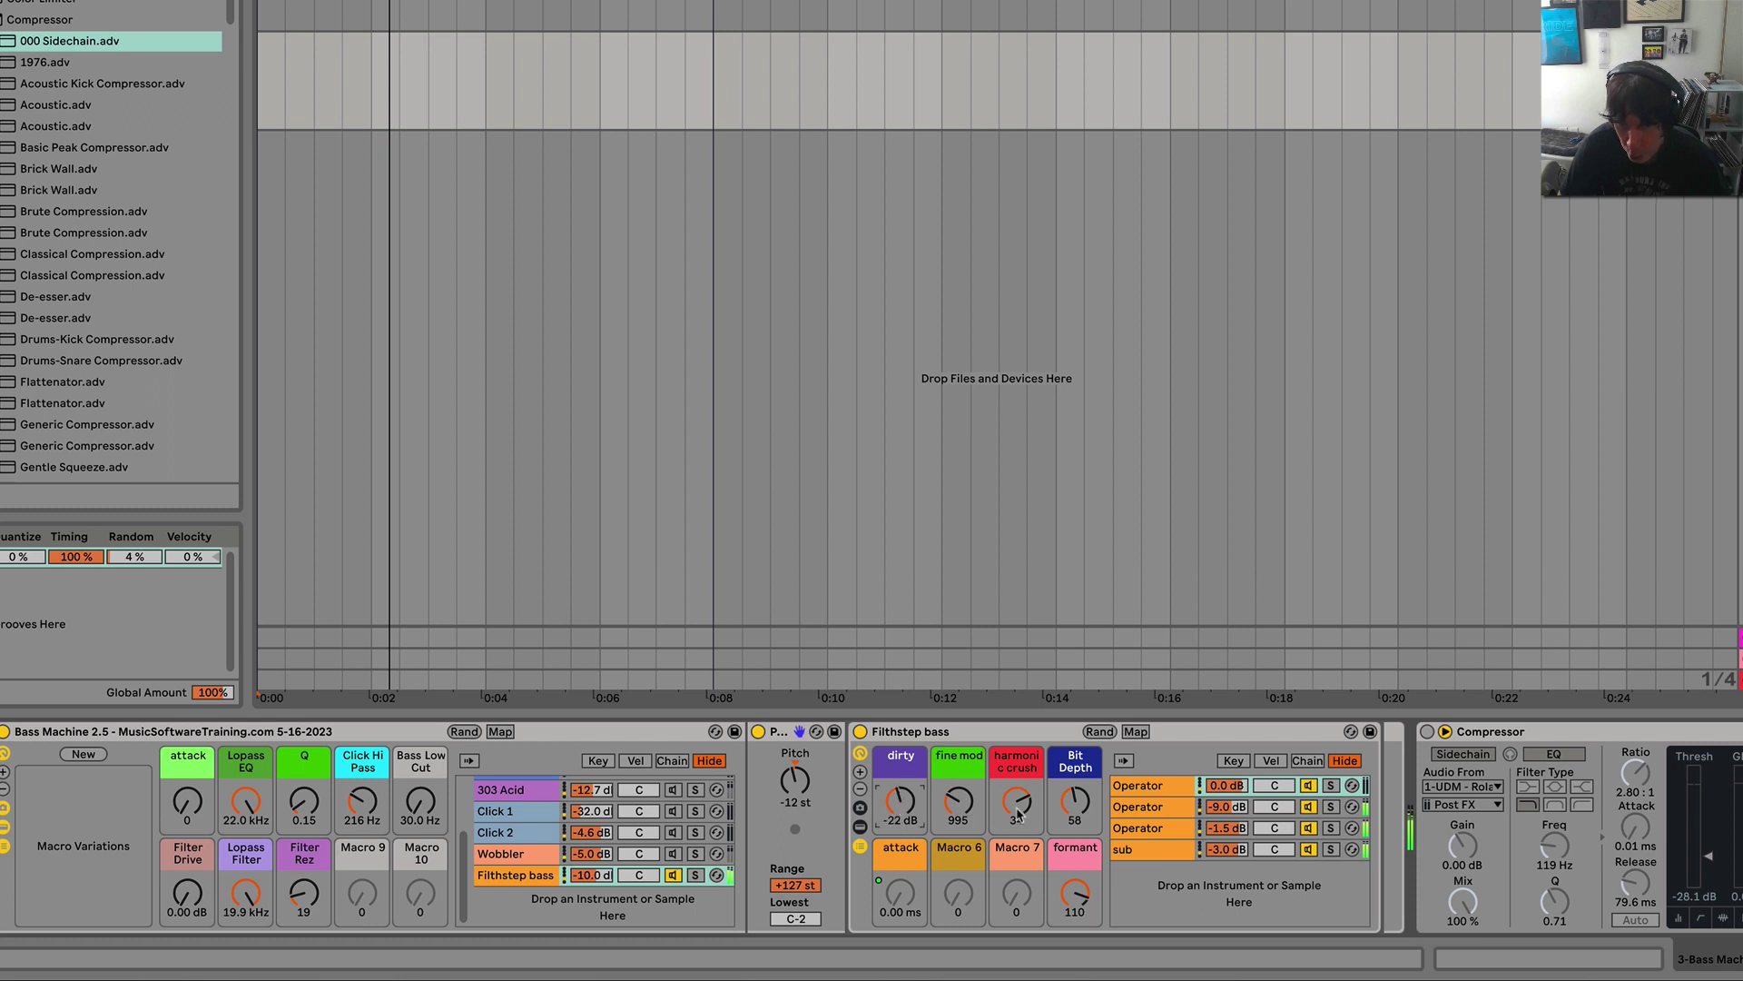
Step: Set the Filthstep bass macros to harmonic crush 33, Bit Depth 82, dirty -16 dB and formant 104, and select the whole Bass Machine 2.5 rack
drag(1023, 812, 1073, 820)
drag(901, 808, 932, 831)
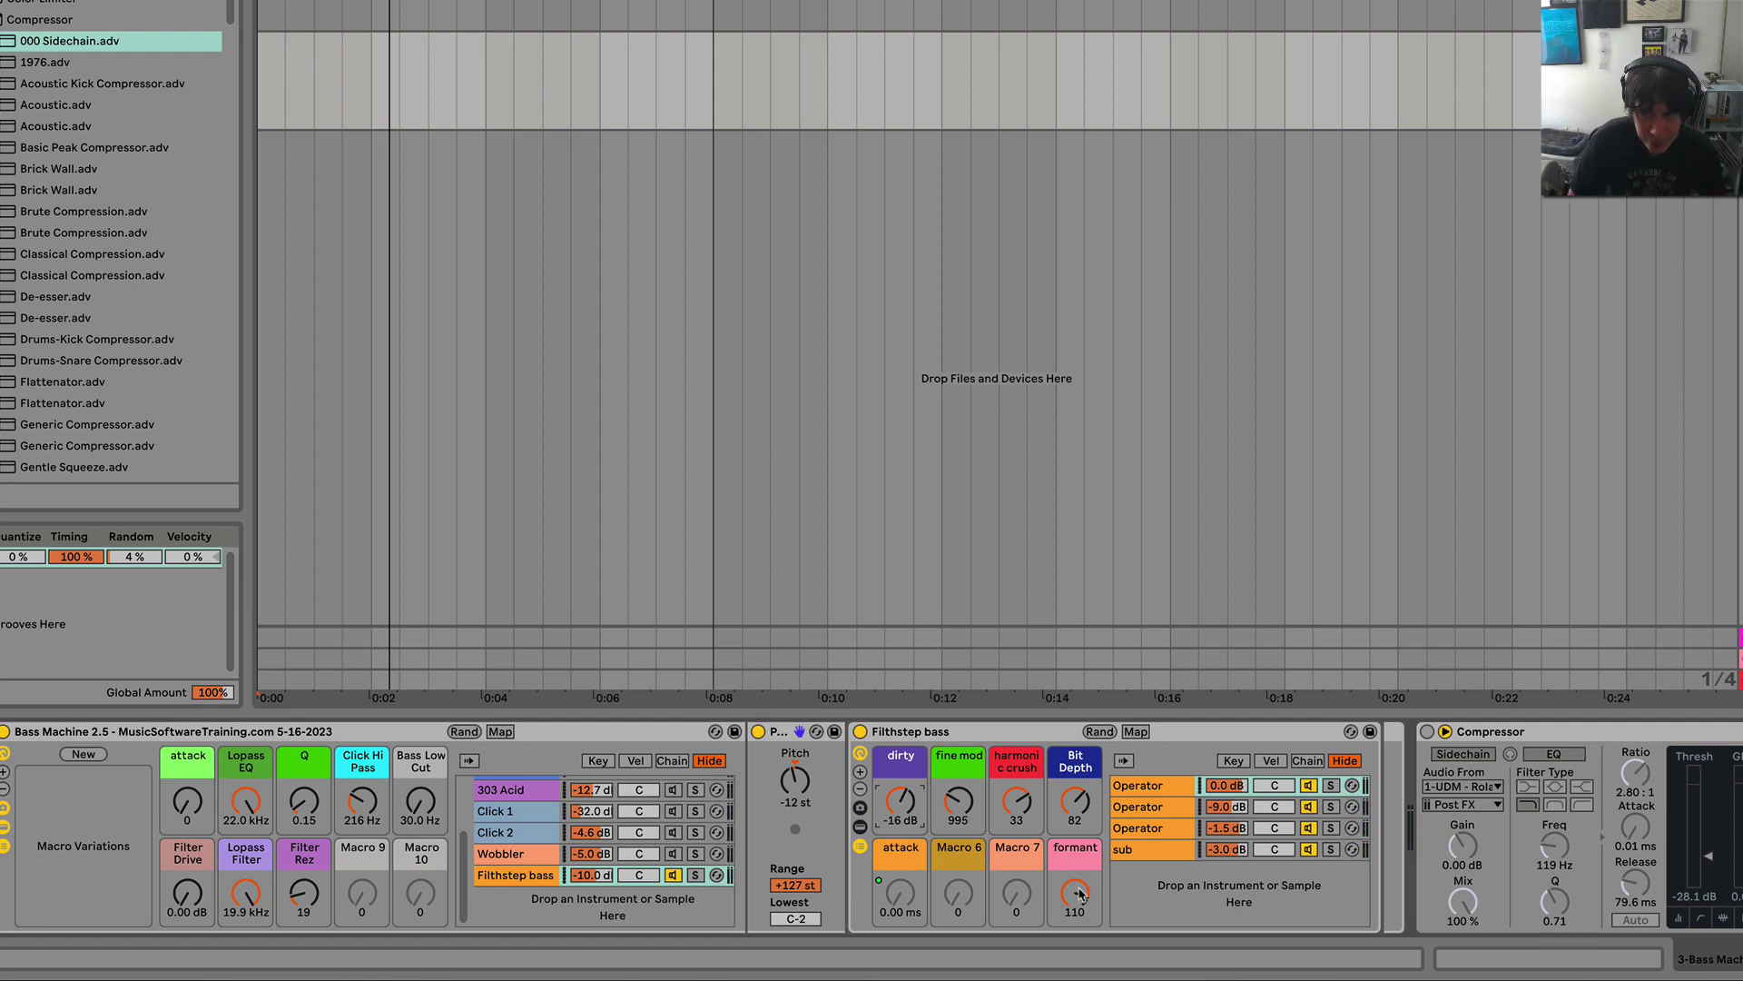
drag(1085, 894, 1085, 897)
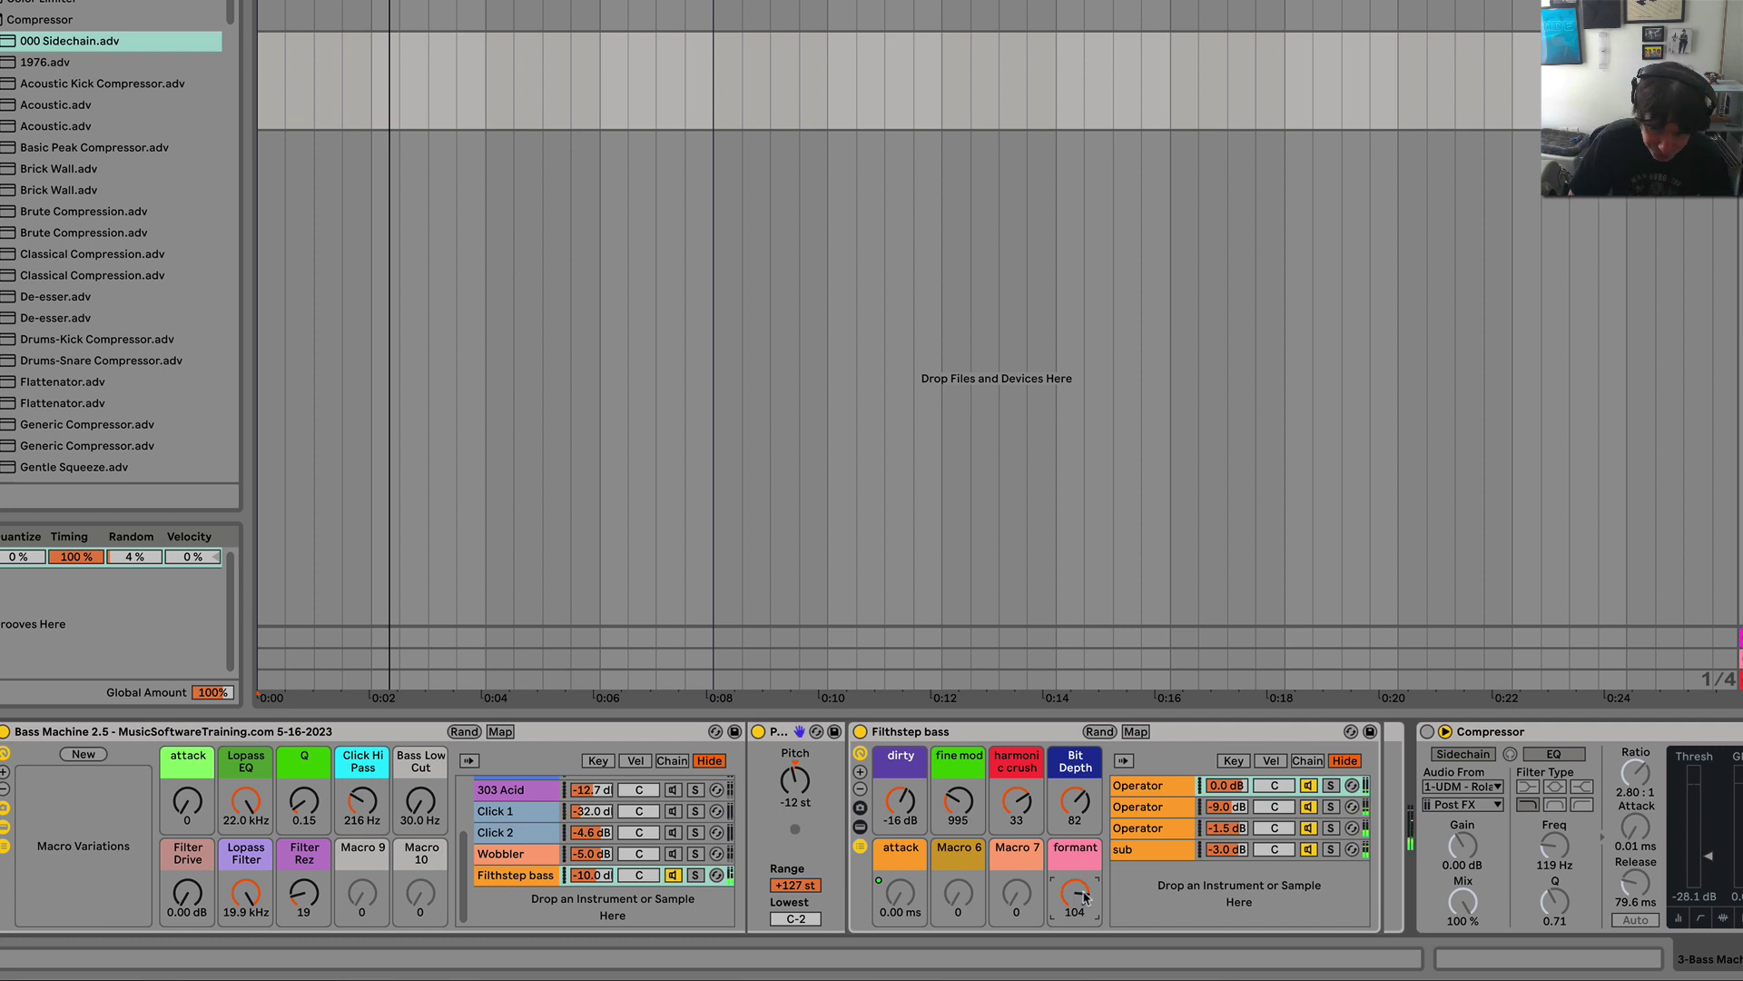
click(198, 737)
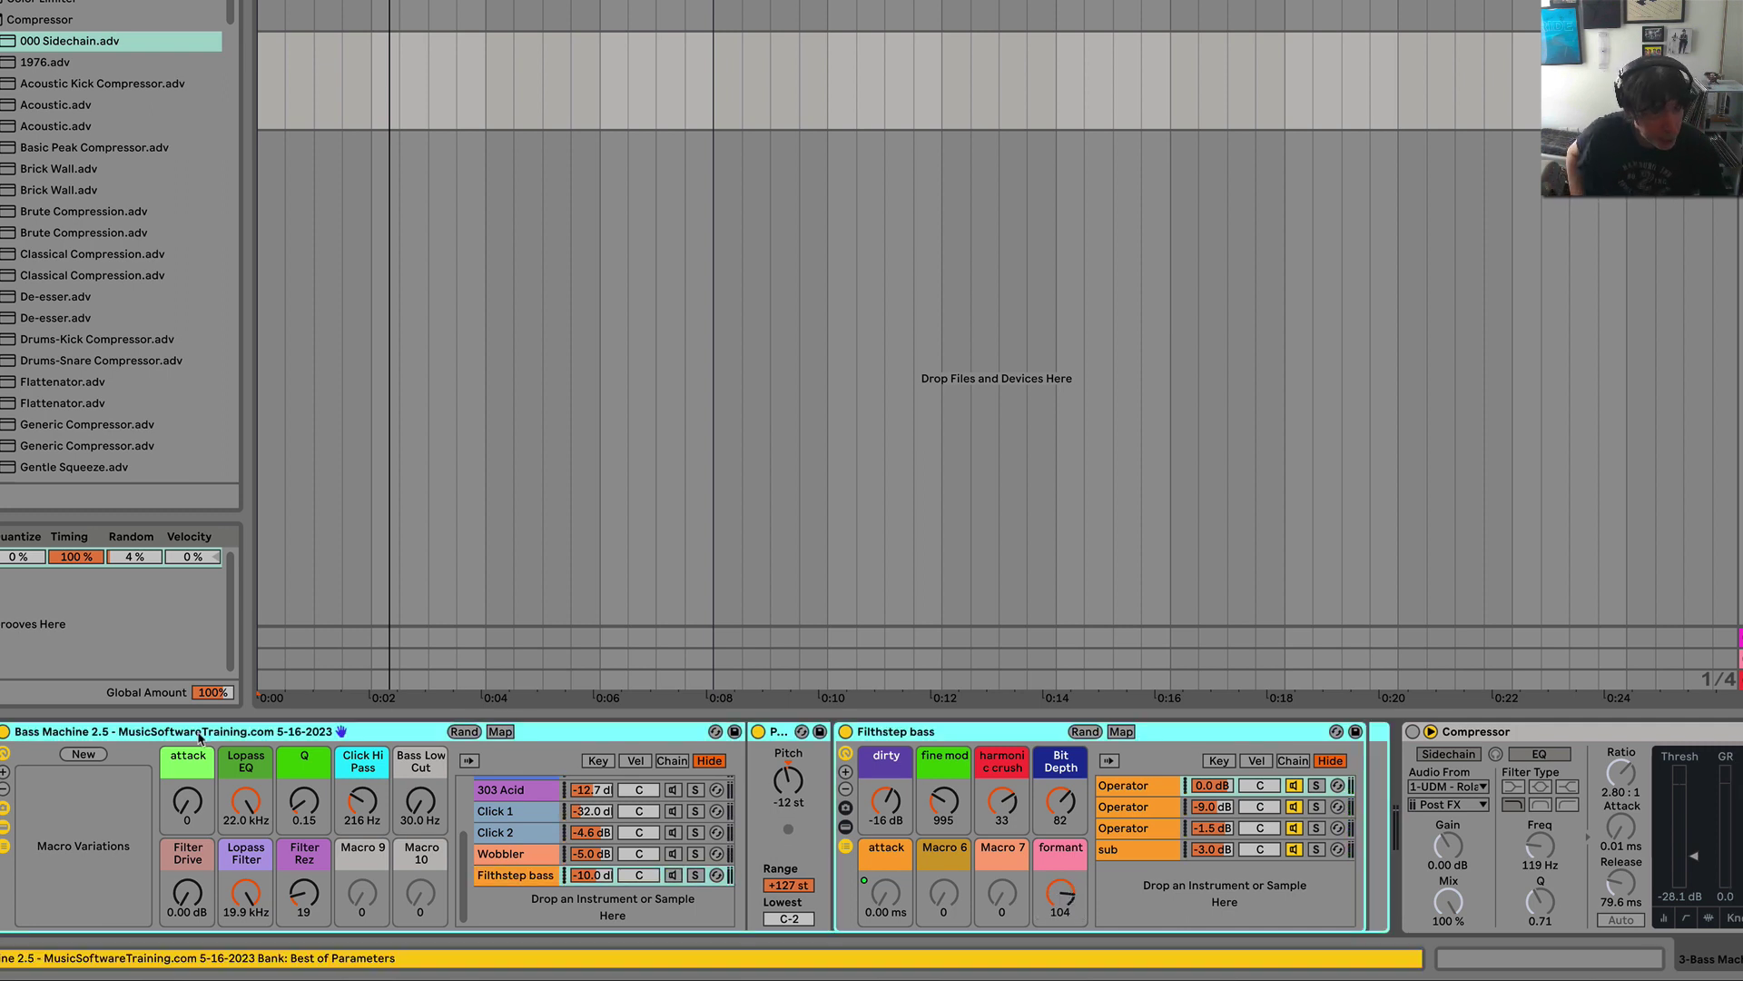